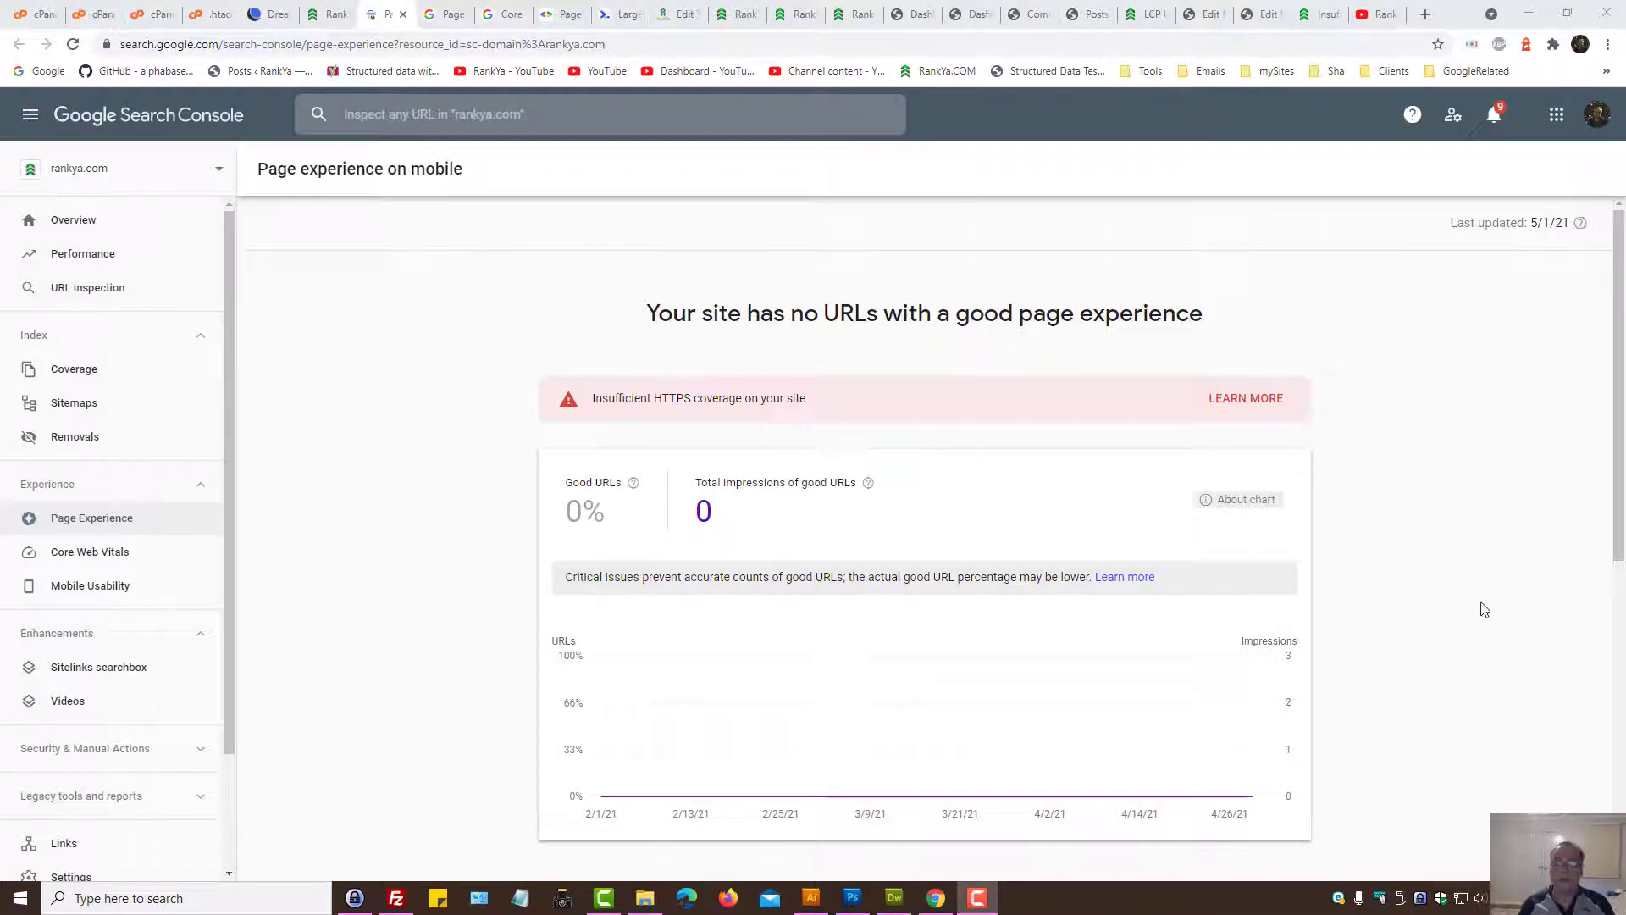
# Look over the blog's comments list, then return to the Page experience on mobile report.
pyautogui.scroll(-7, 1541, 627)
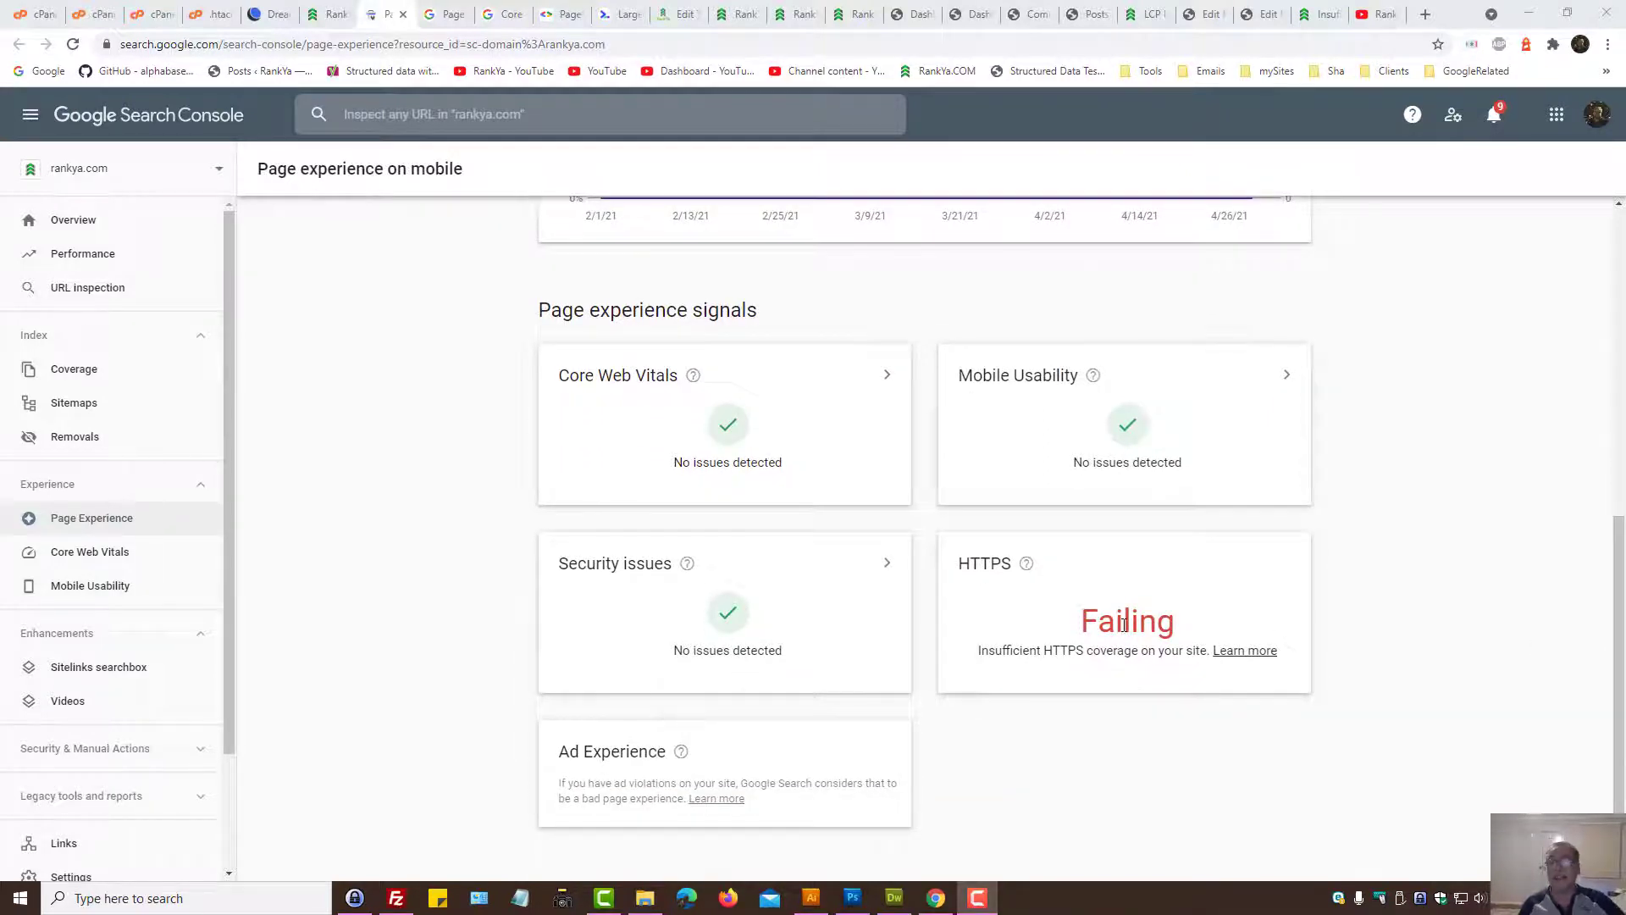
pyautogui.scroll(7, 1123, 627)
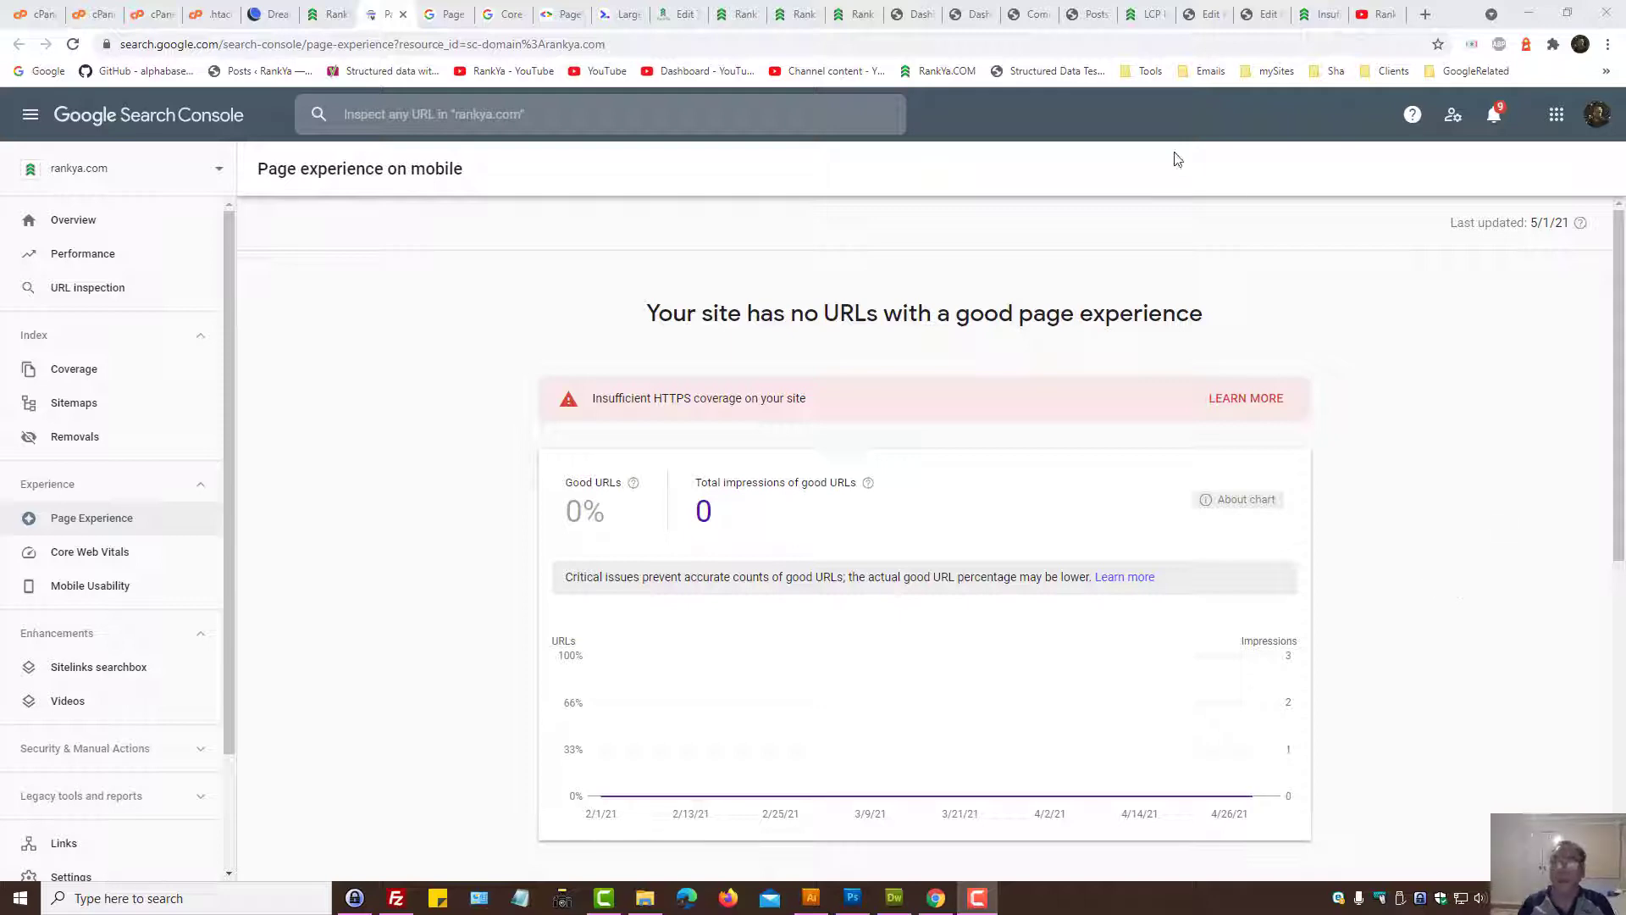
pyautogui.click(1031, 13)
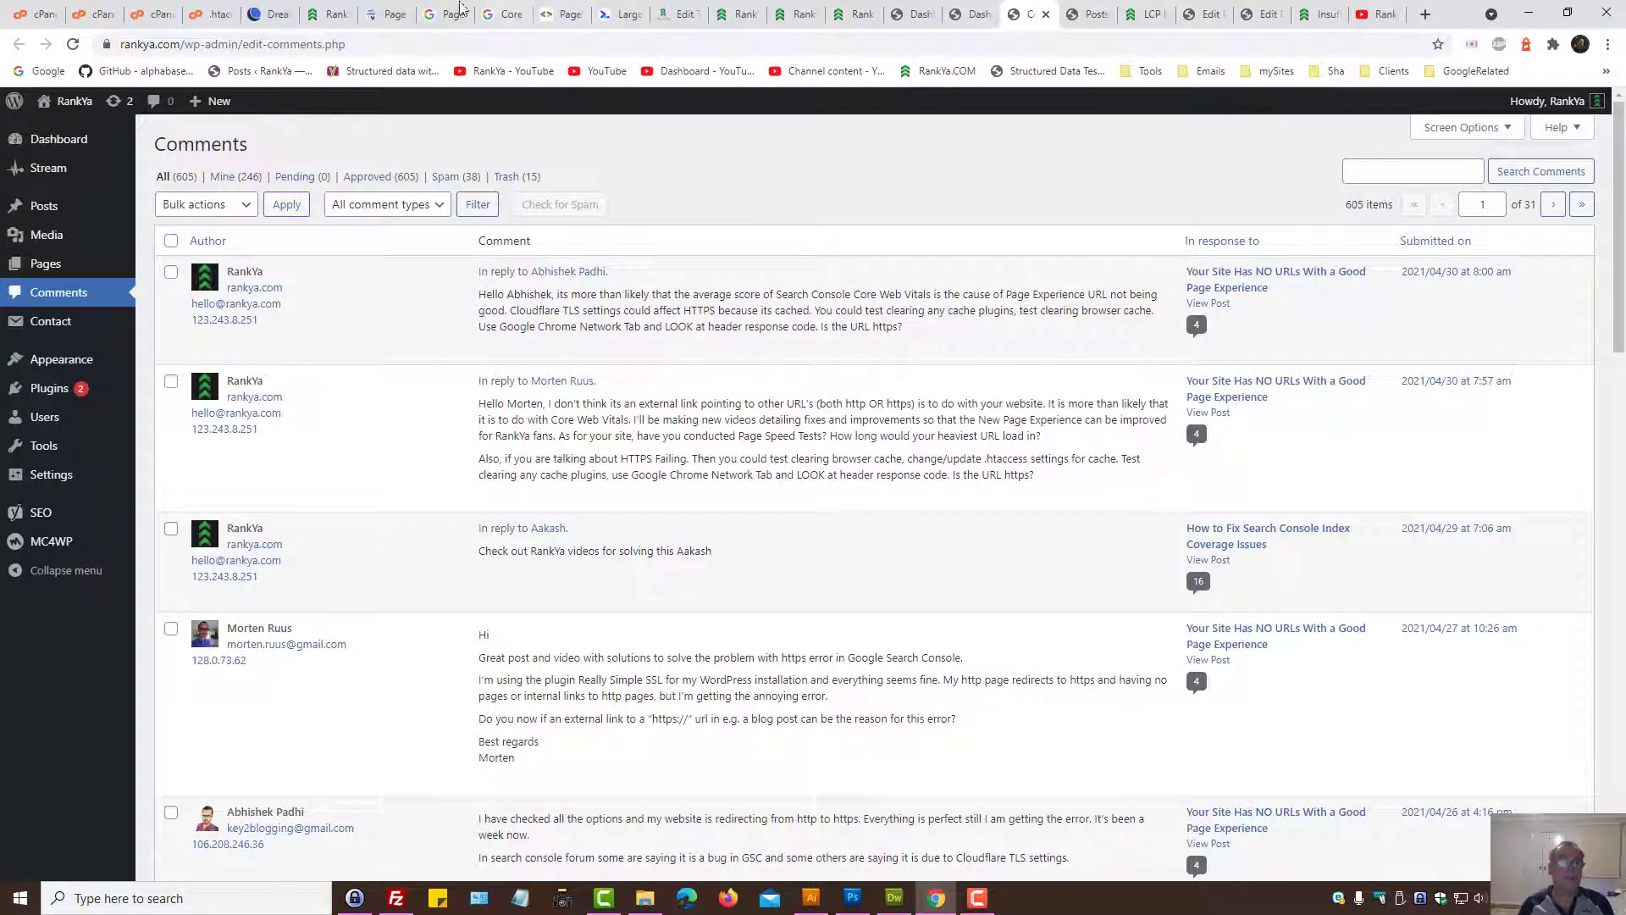
pyautogui.click(386, 14)
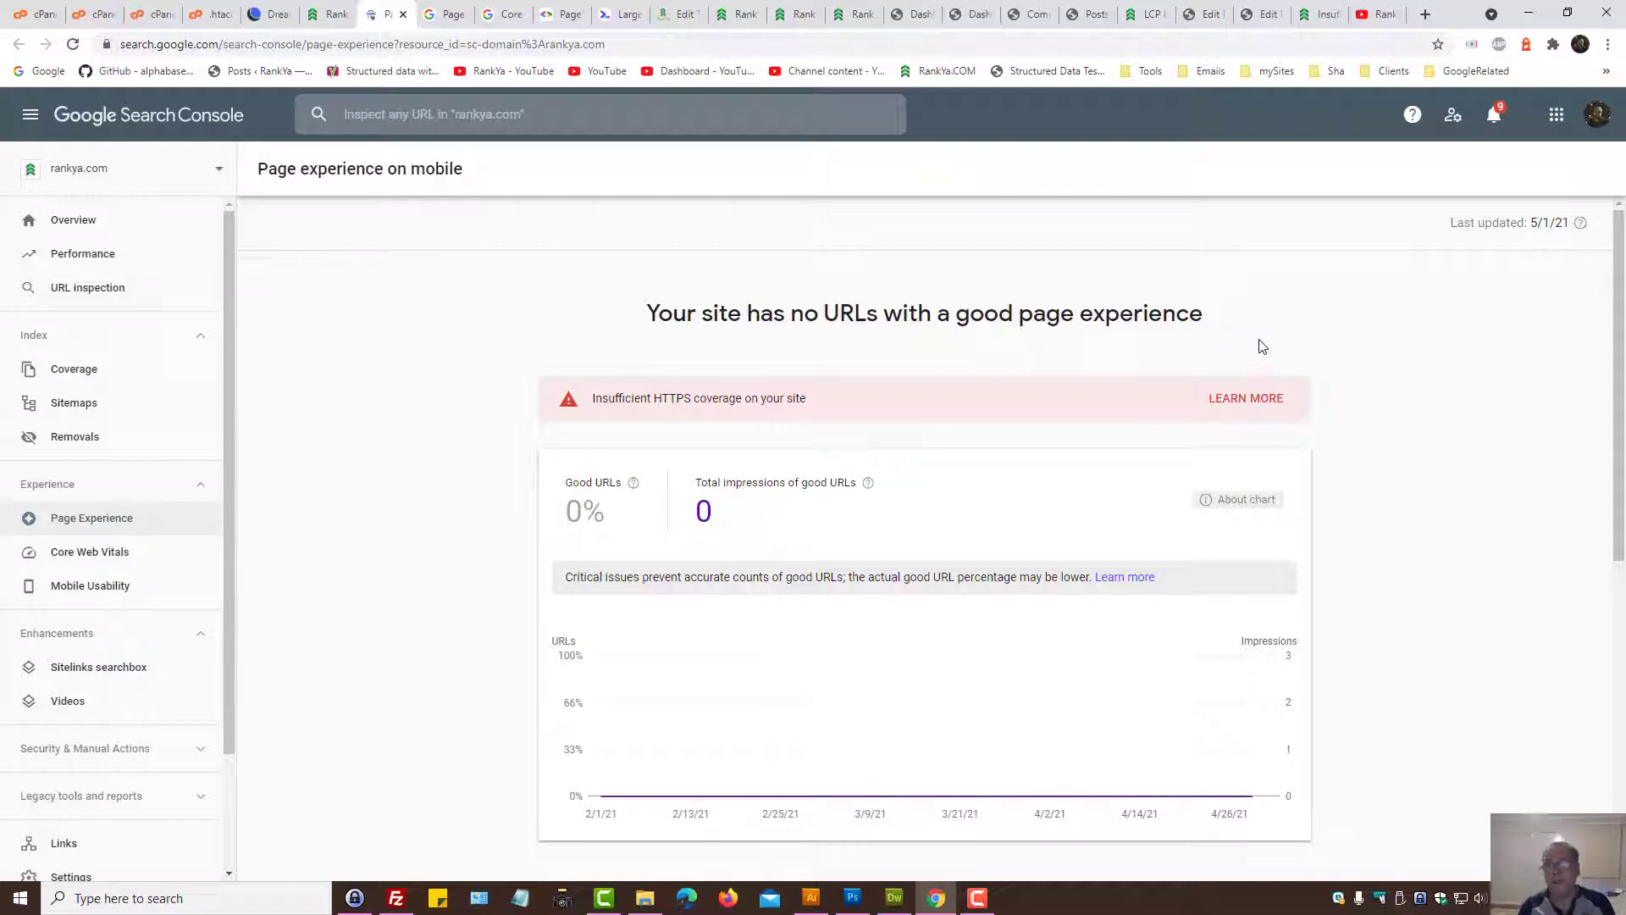
# Check the Insufficient HTTPS Coverage article, then view the rankya.com homepage.
pyautogui.click(1318, 14)
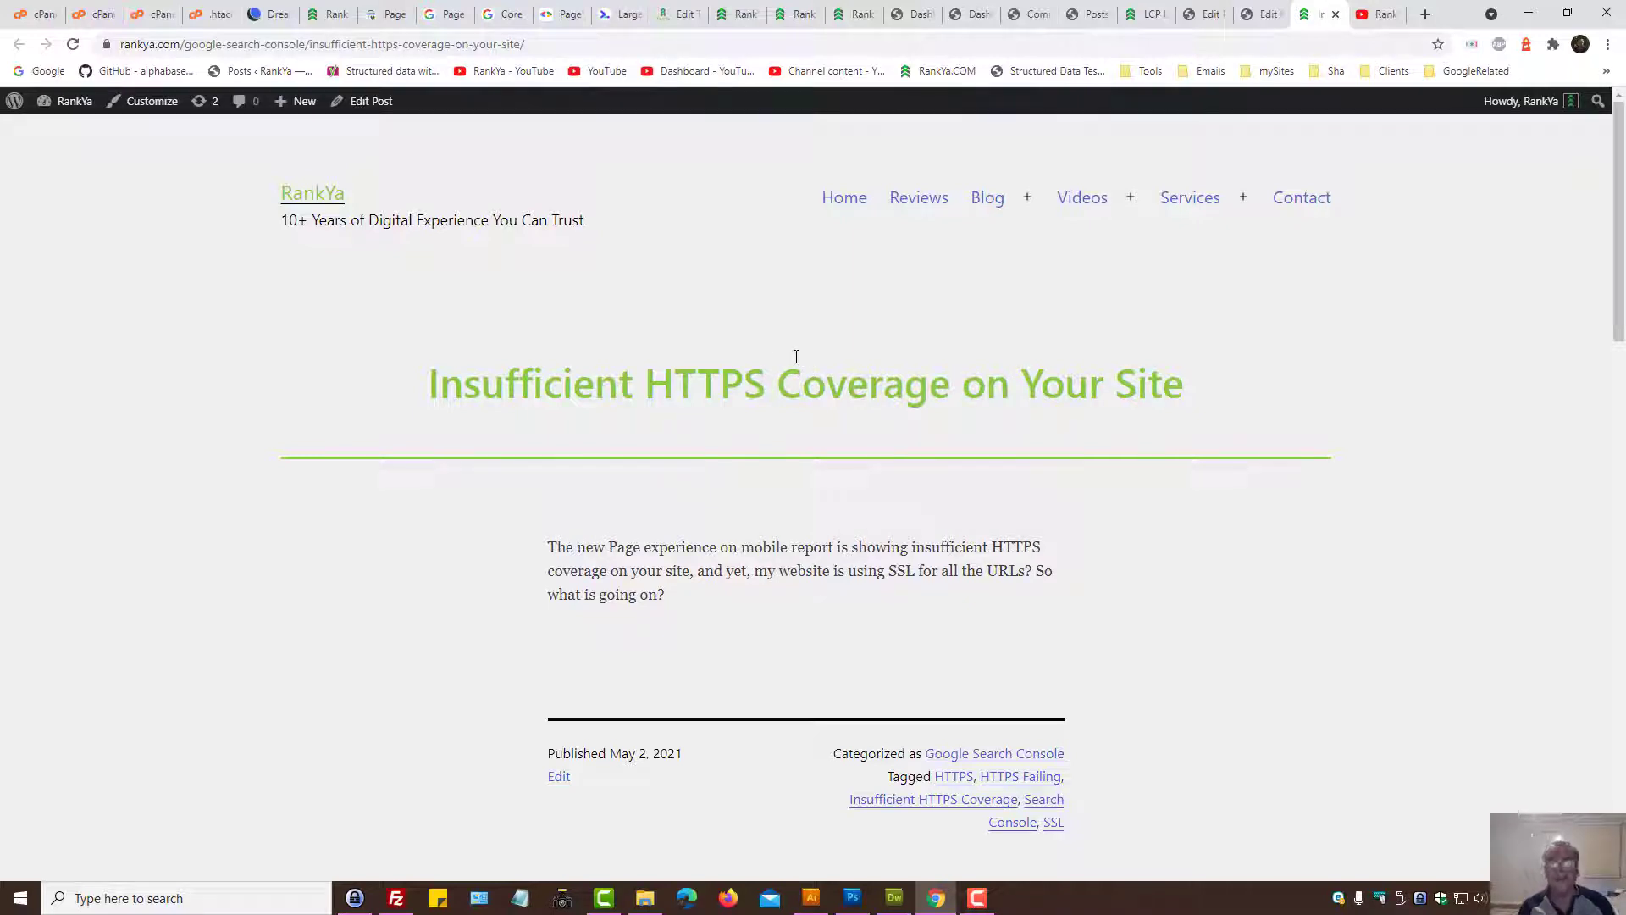
pyautogui.click(387, 11)
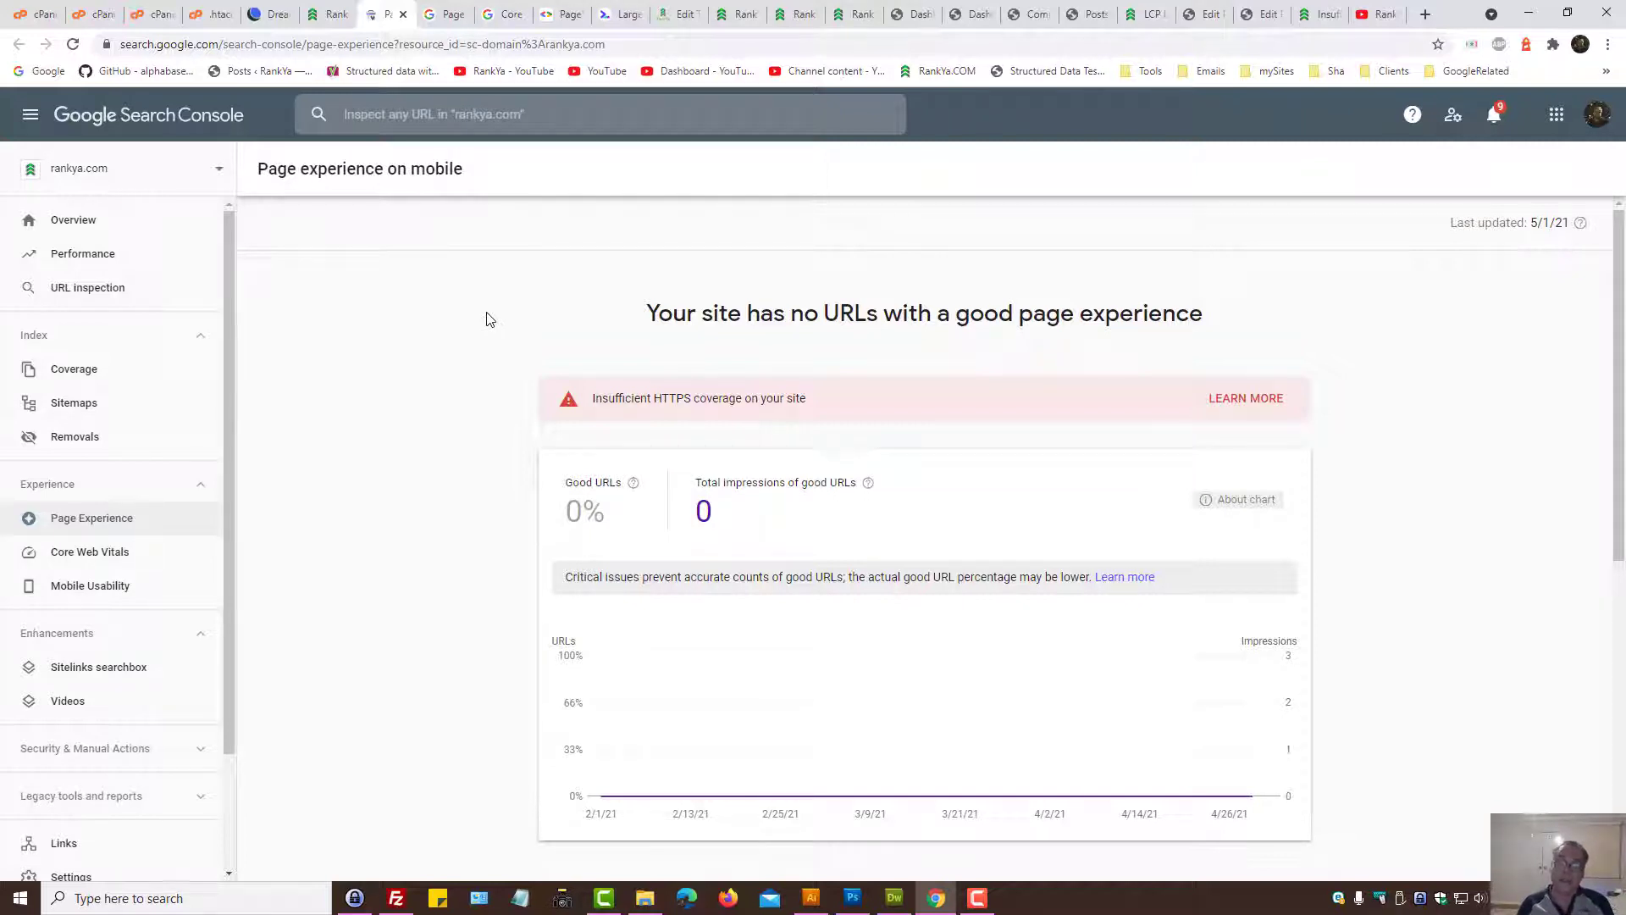
pyautogui.click(851, 8)
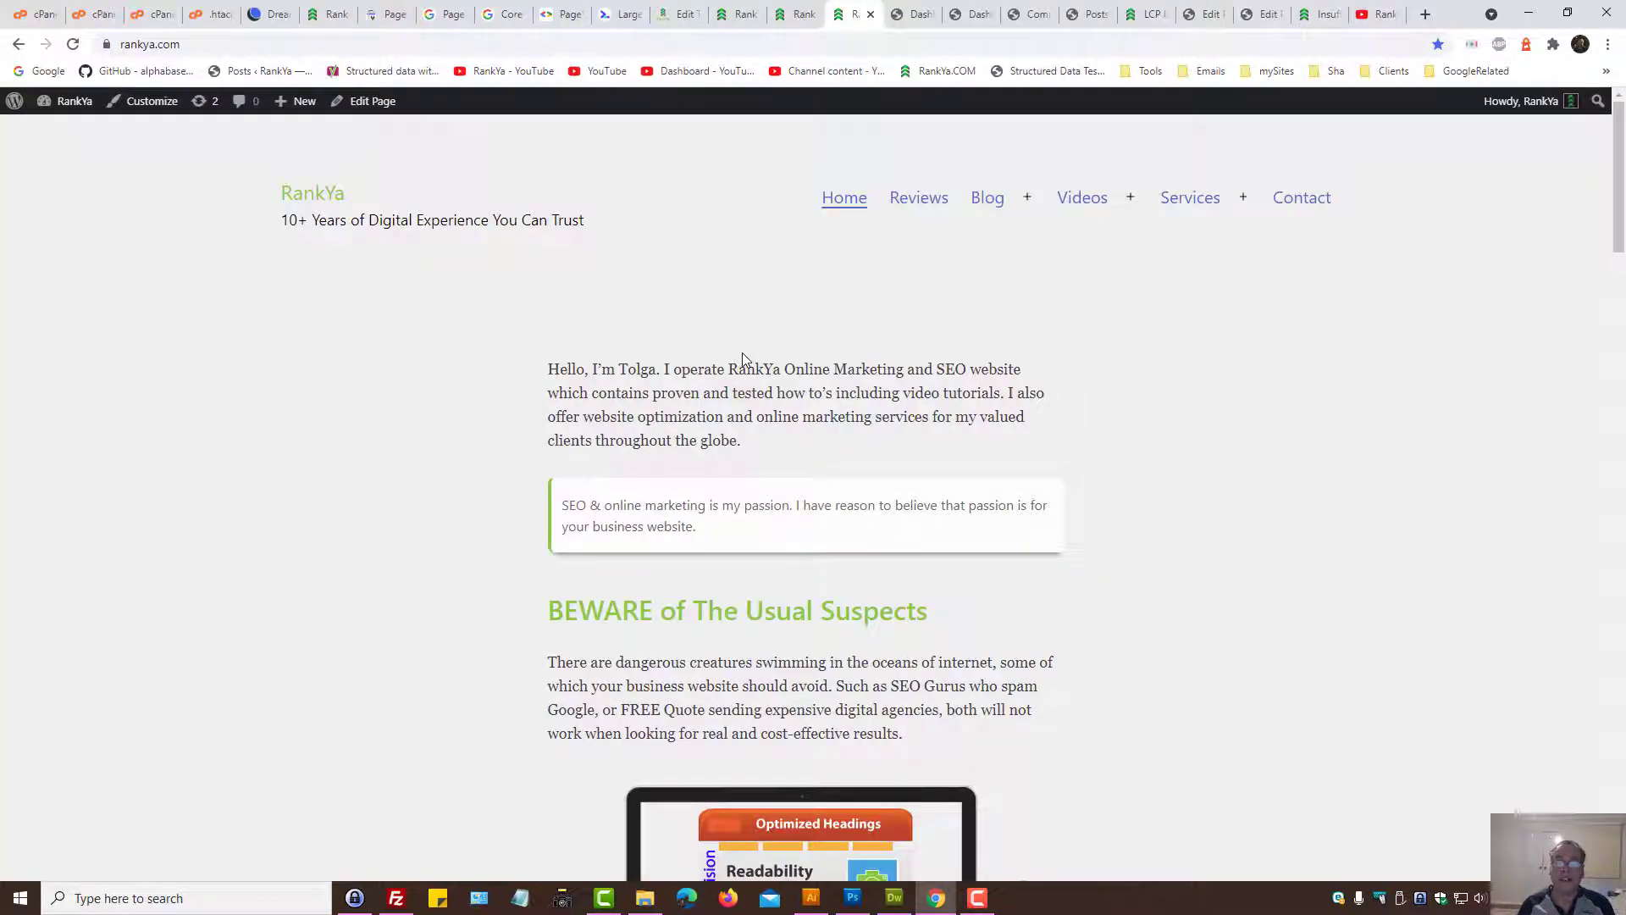
# Compare the rankya.com homepage with the Page experience report, finishing on the report.
pyautogui.click(388, 14)
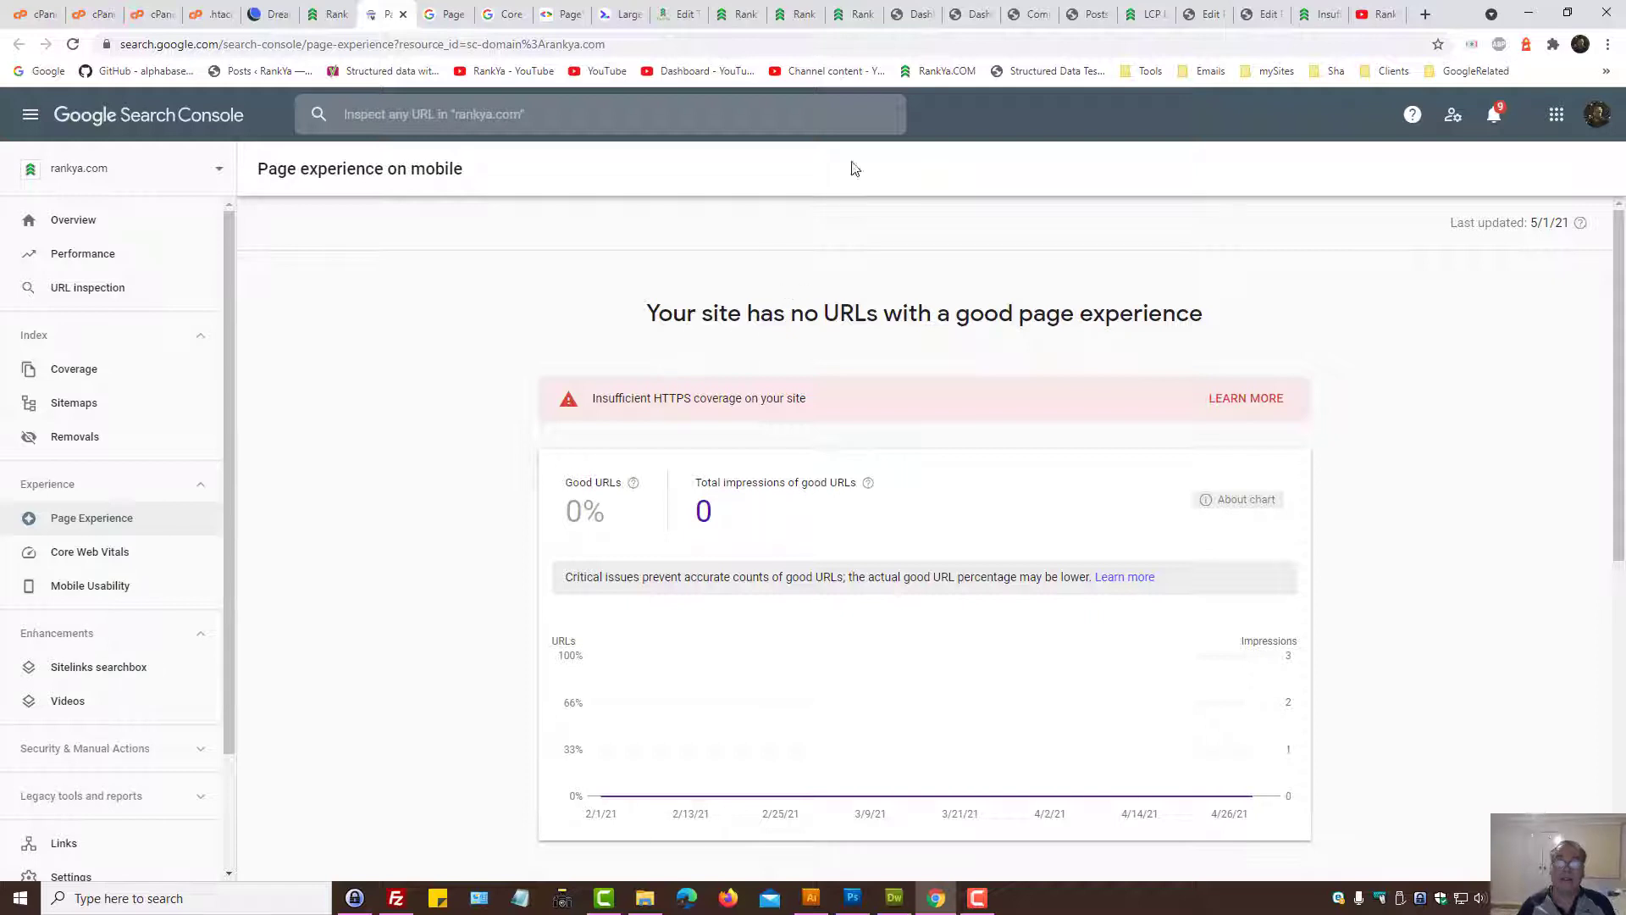
pyautogui.click(852, 14)
pyautogui.moveTo(1194, 212)
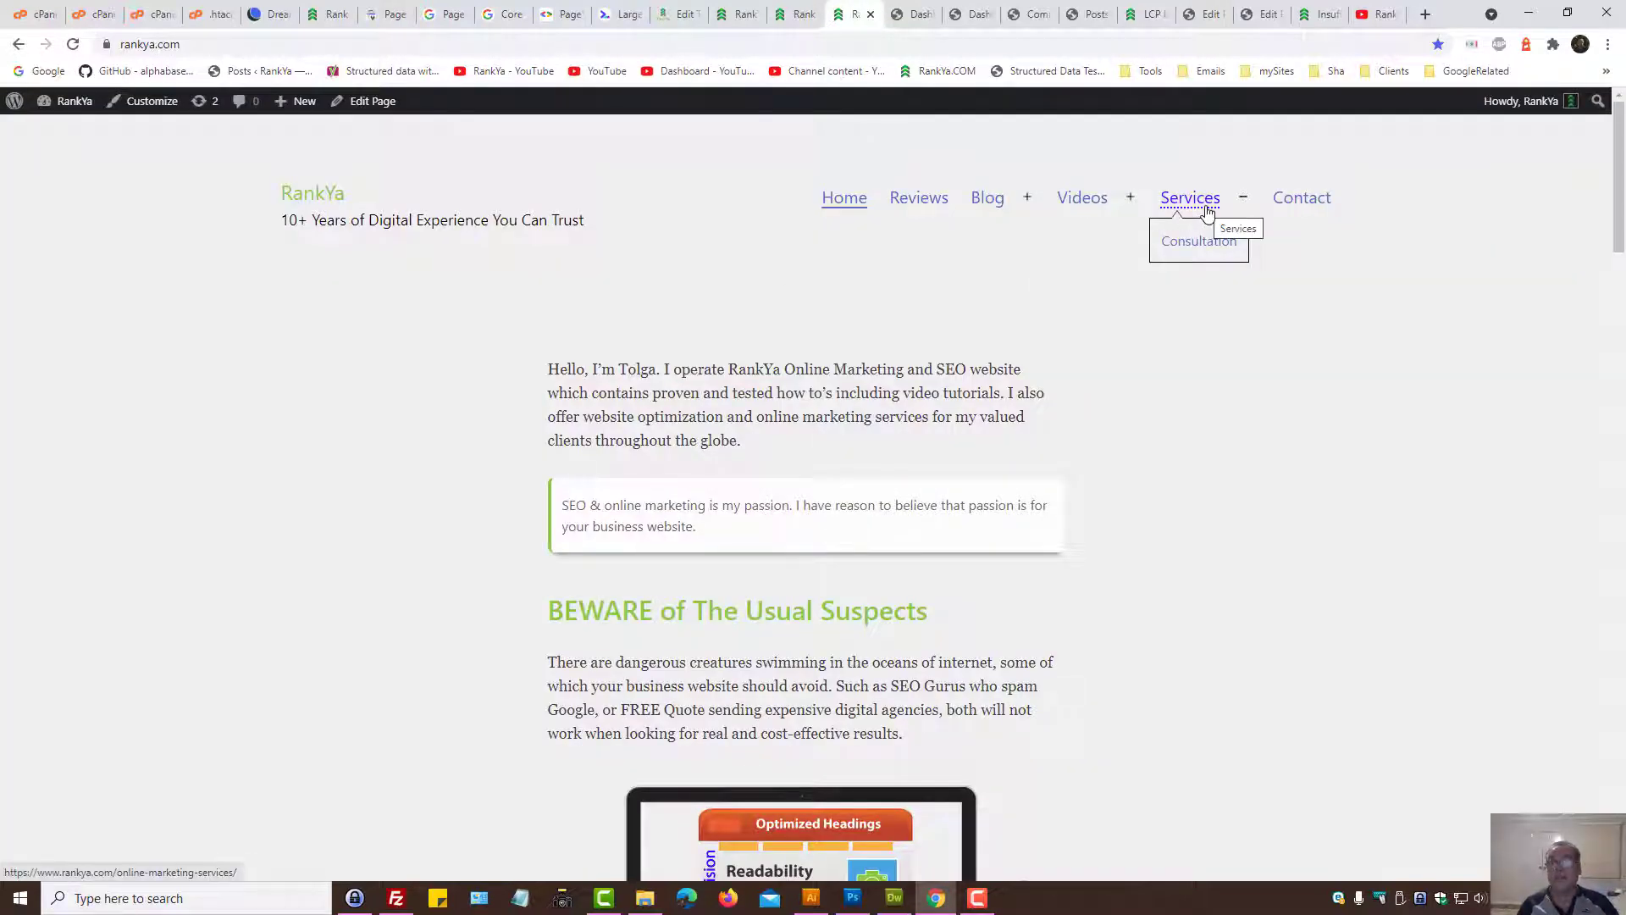
pyautogui.click(381, 13)
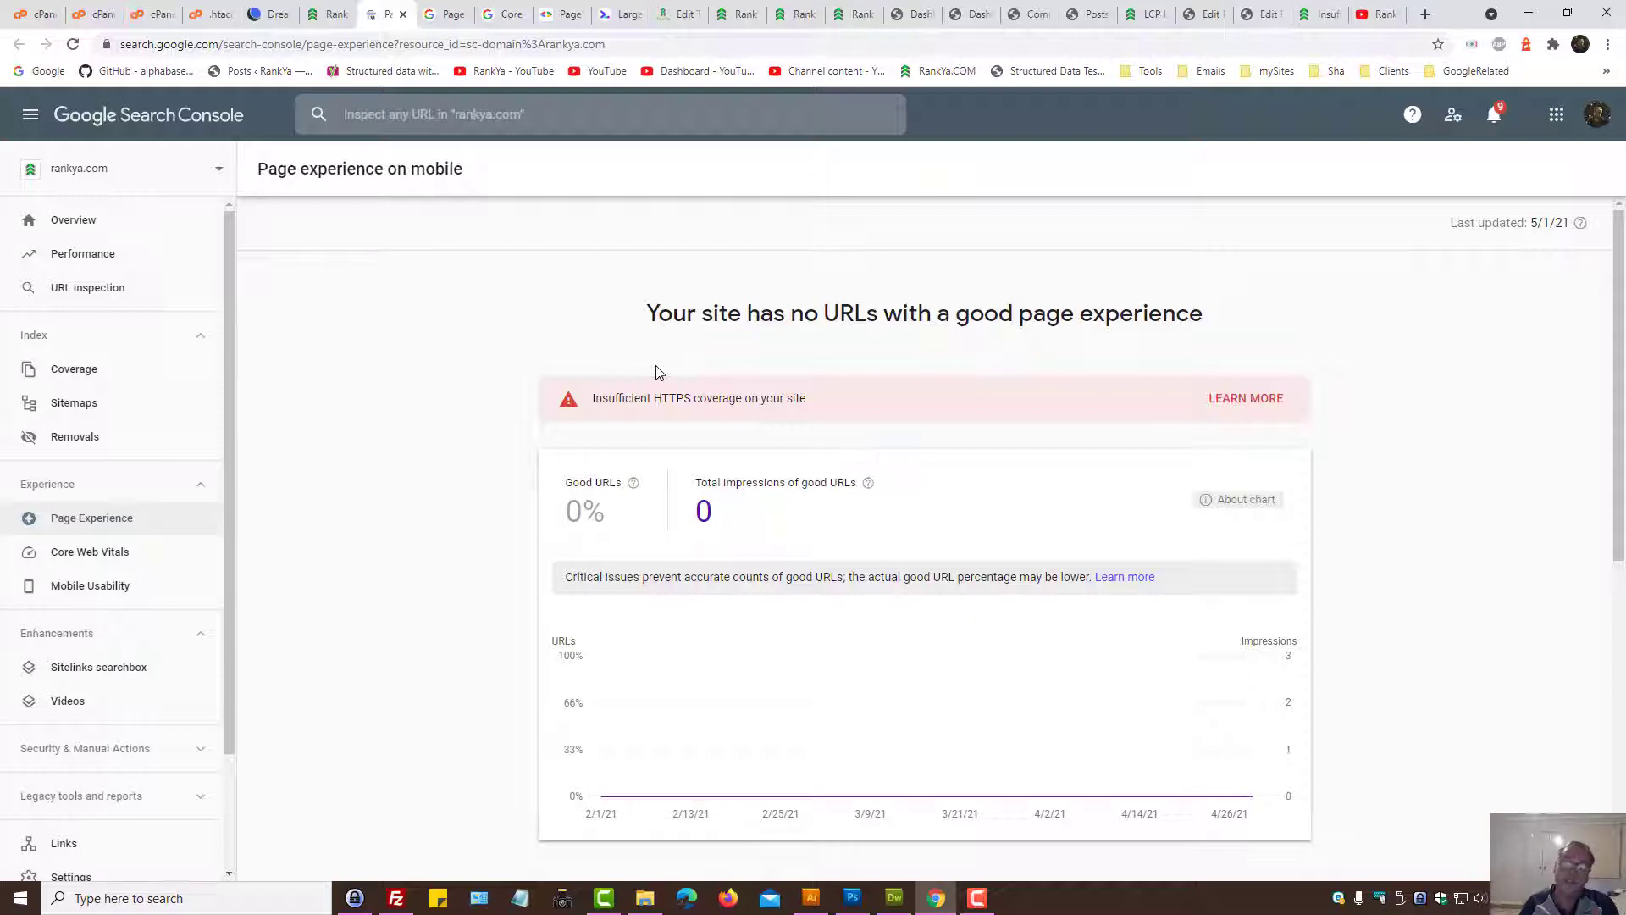
pyautogui.click(863, 10)
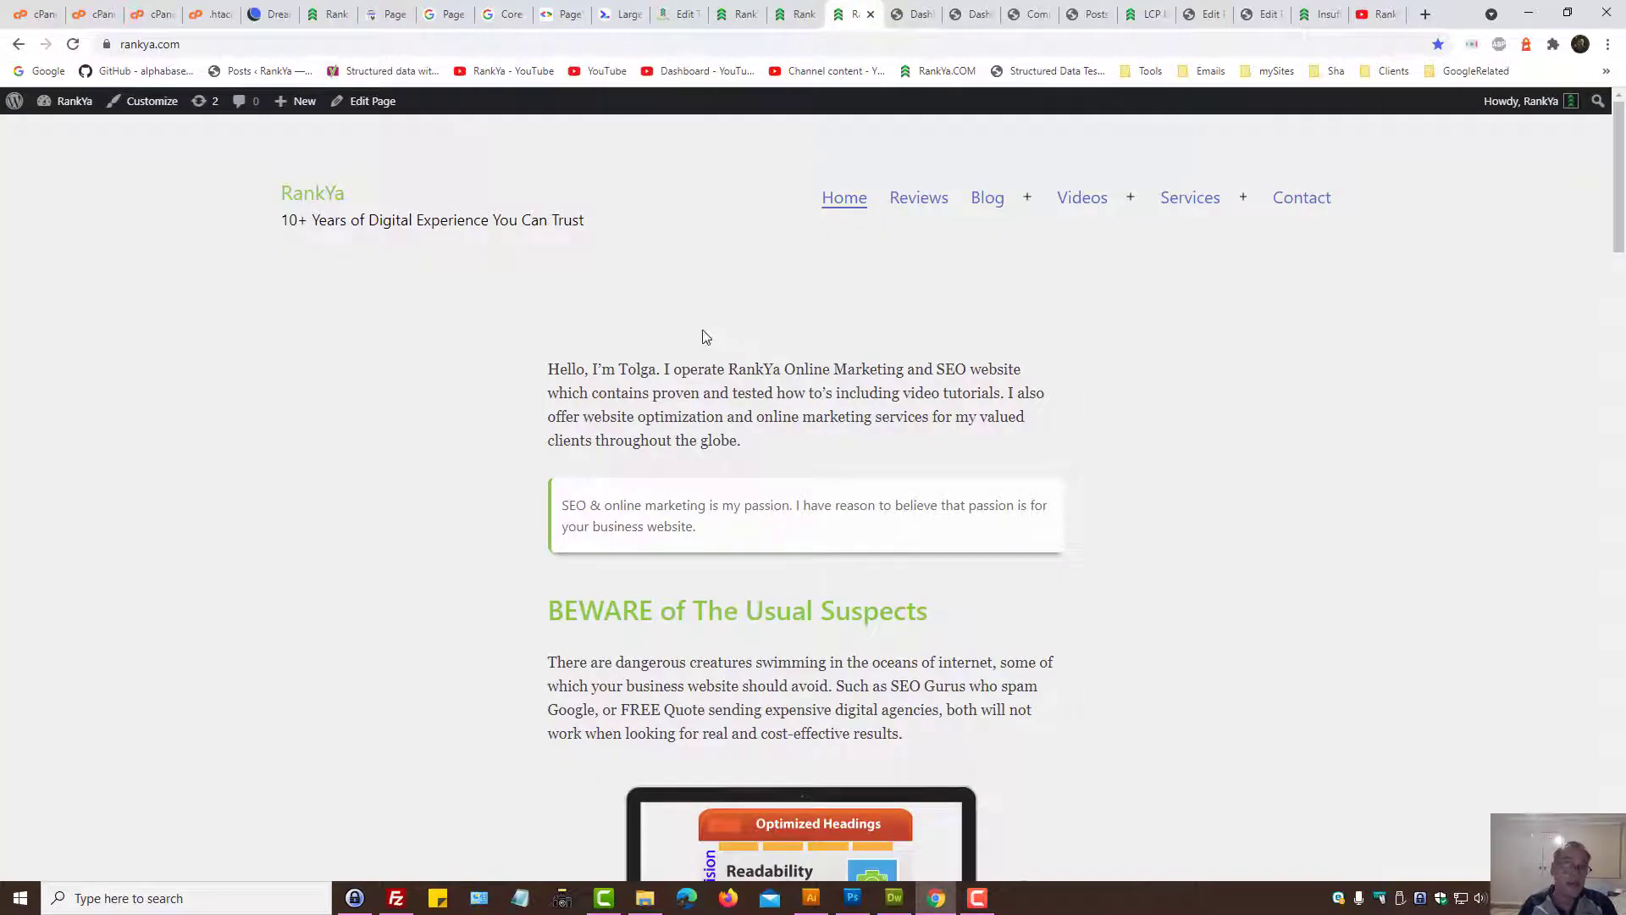
pyautogui.click(394, 11)
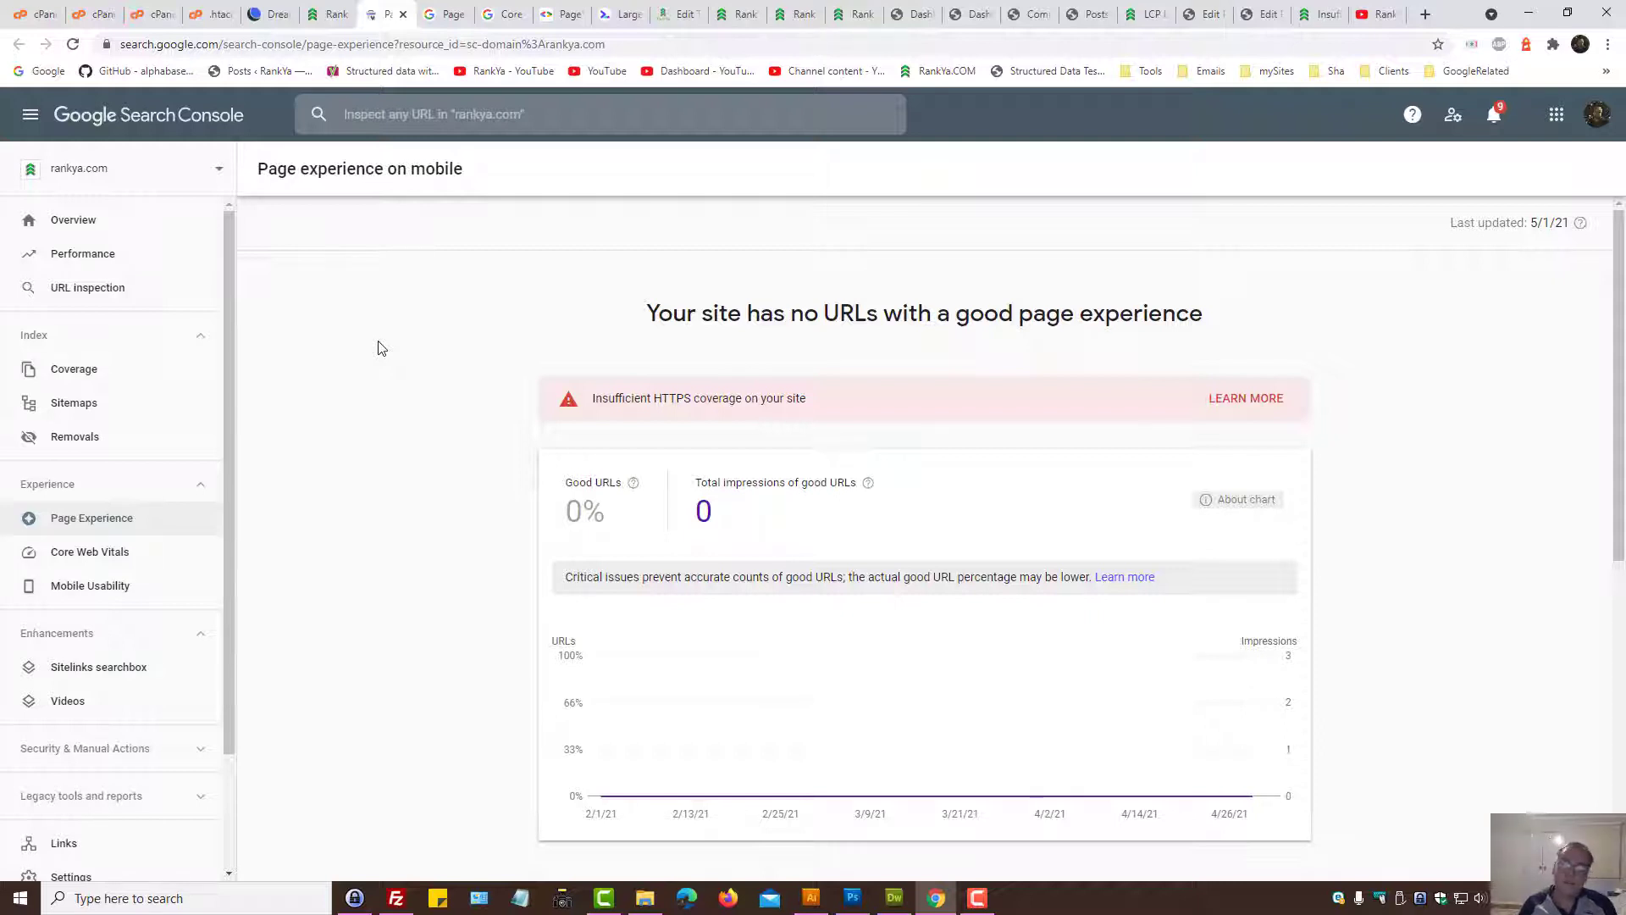
# Start adding a new property and review the URL prefix and Domain property types.
pyautogui.click(198, 183)
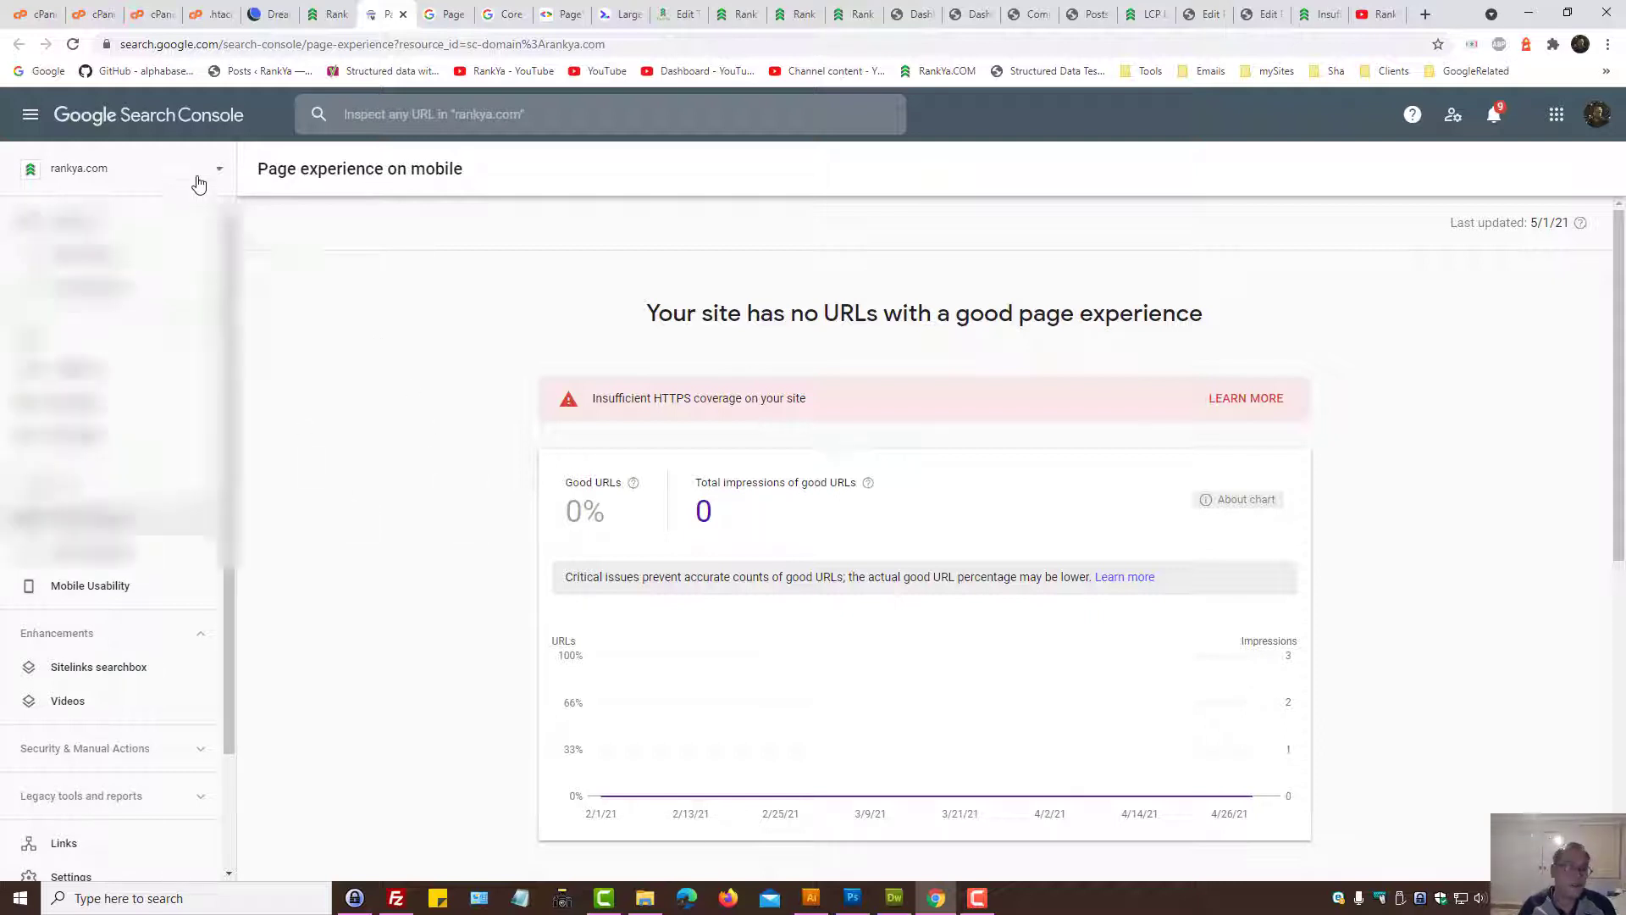
pyautogui.click(78, 606)
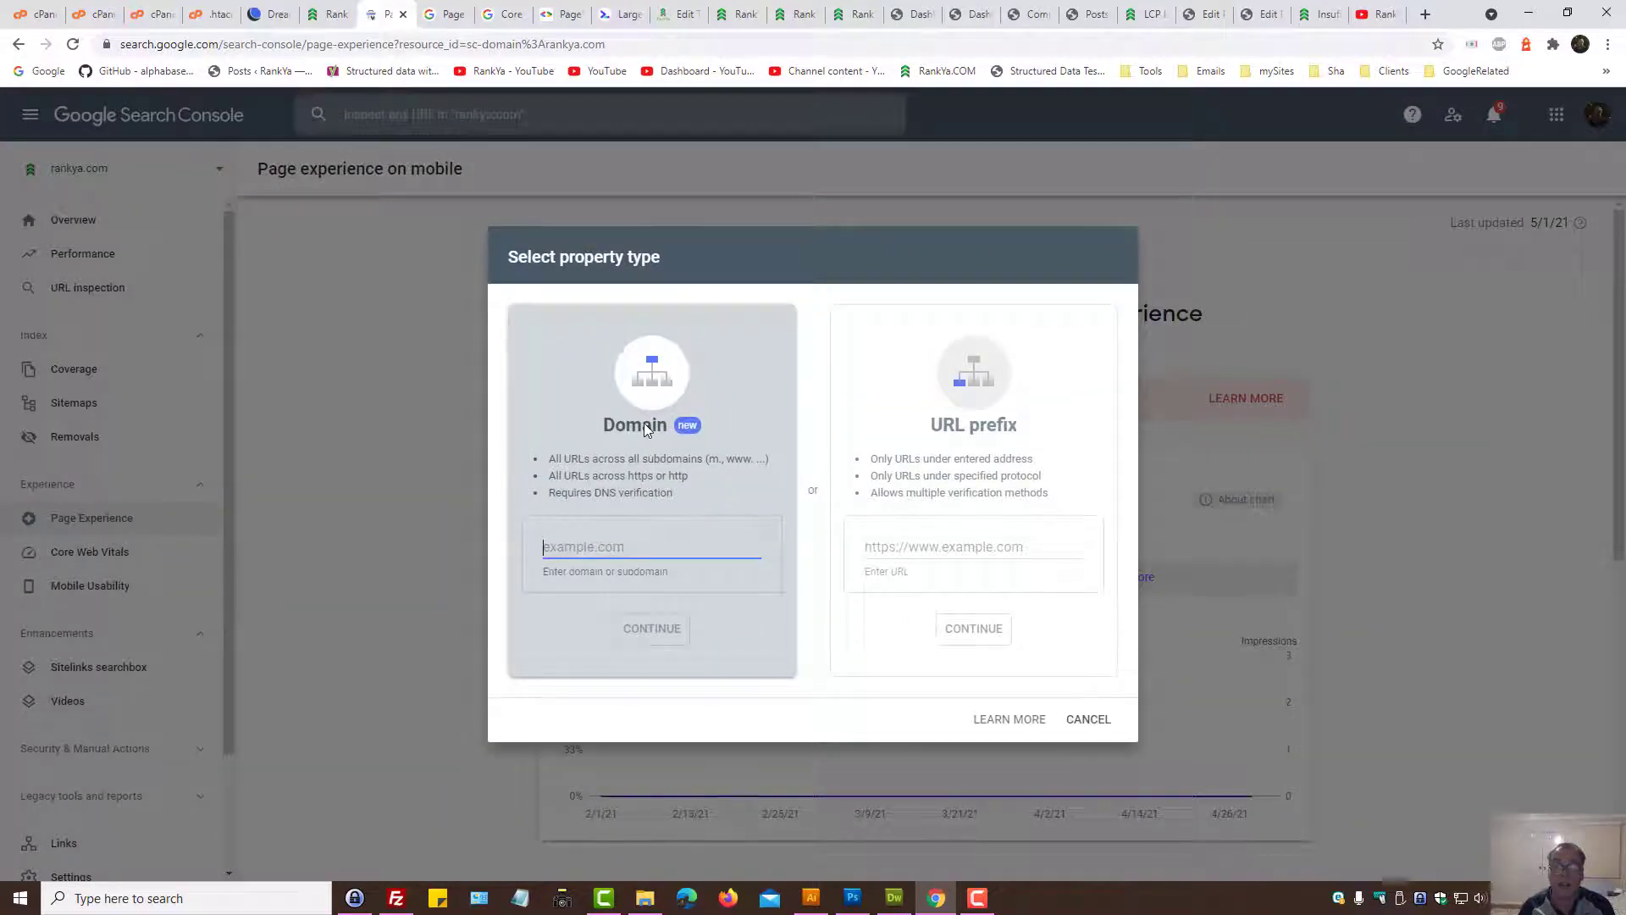
pyautogui.tripleClick(965, 432)
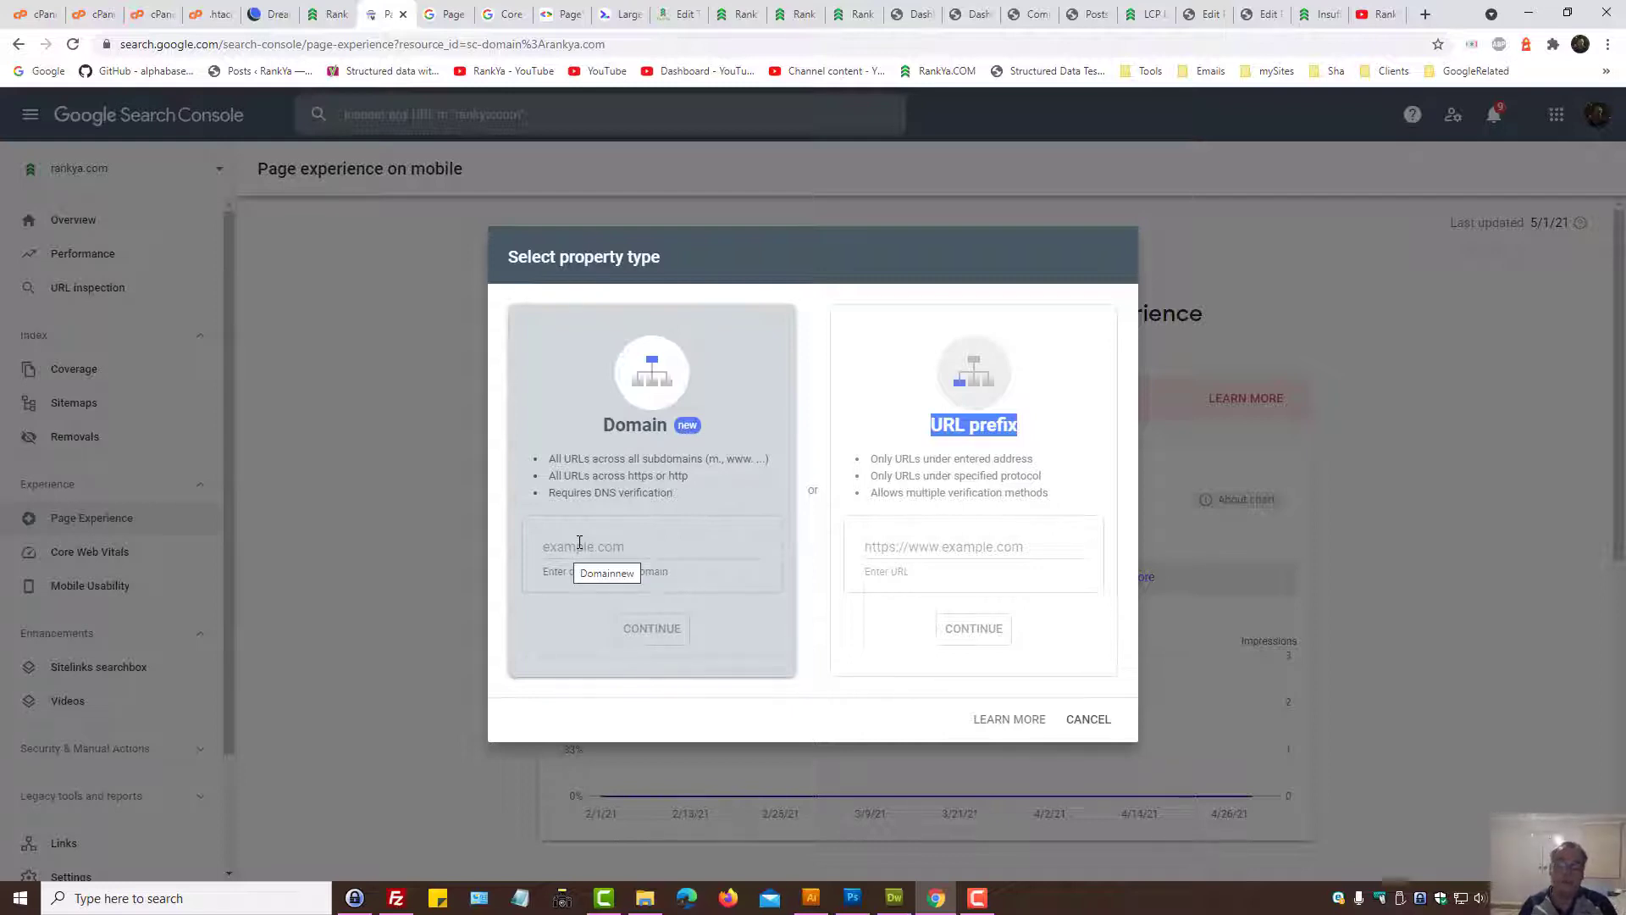
pyautogui.moveTo(668, 426); pyautogui.dragTo(587, 552)
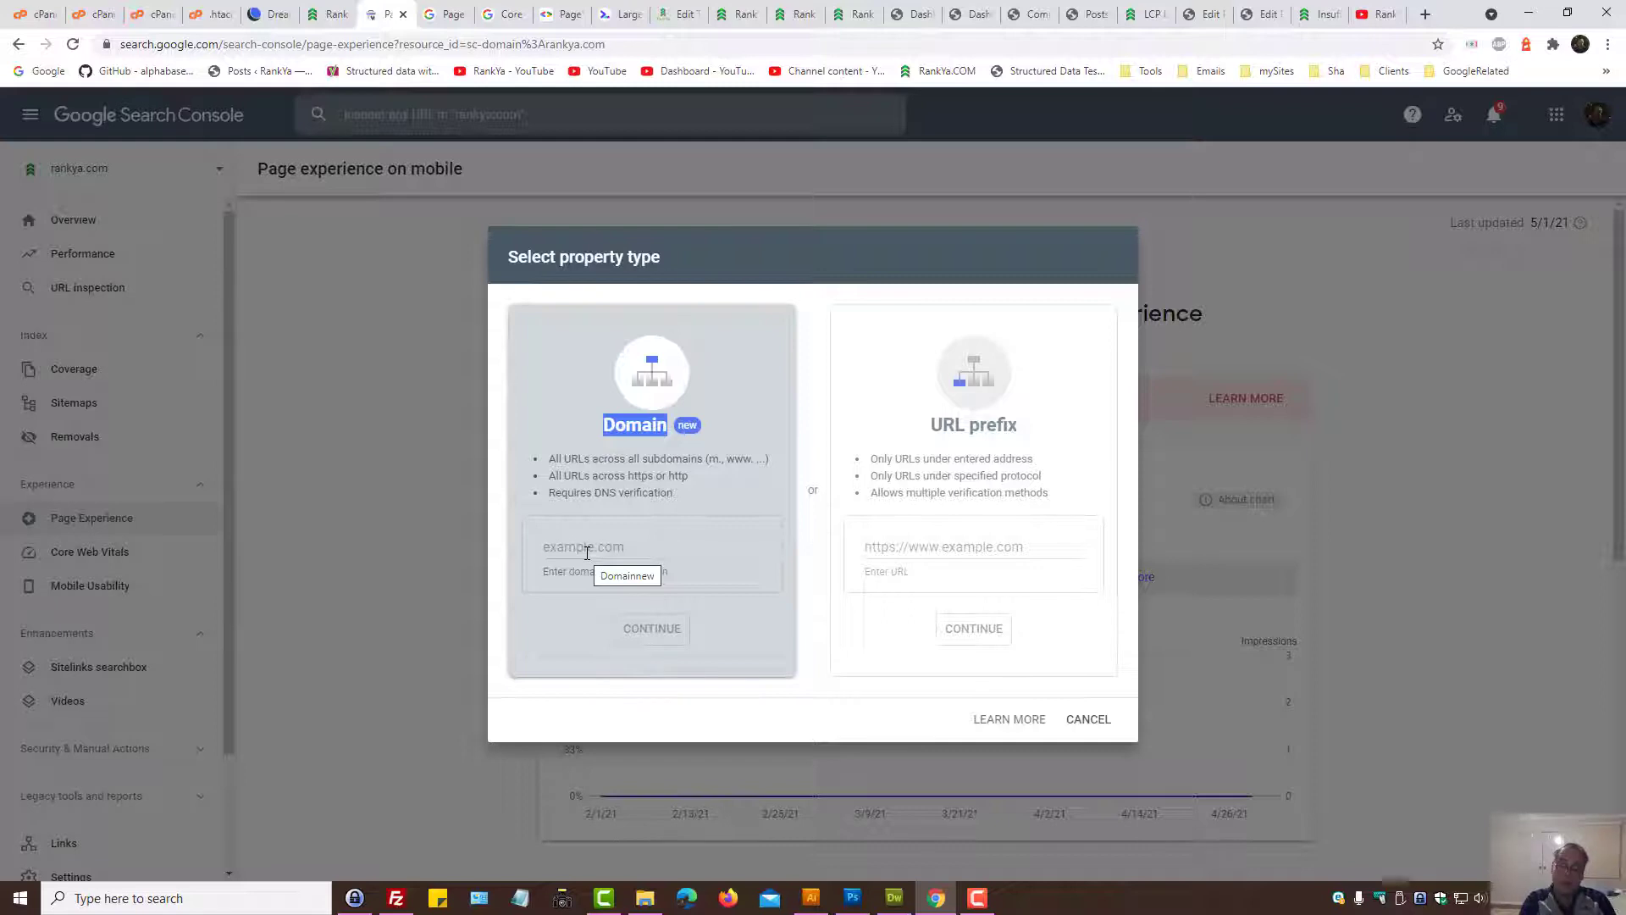
# Enter example.com as the Domain property, then switch to the cPanel account.
pyautogui.moveTo(587, 552); pyautogui.dragTo(587, 552)
pyautogui.write('rank')
pyautogui.press('BackSpace')
pyautogui.press('BackSpace')
pyautogui.press('BackSpace')
pyautogui.press('BackSpace')
pyautogui.write('exa')
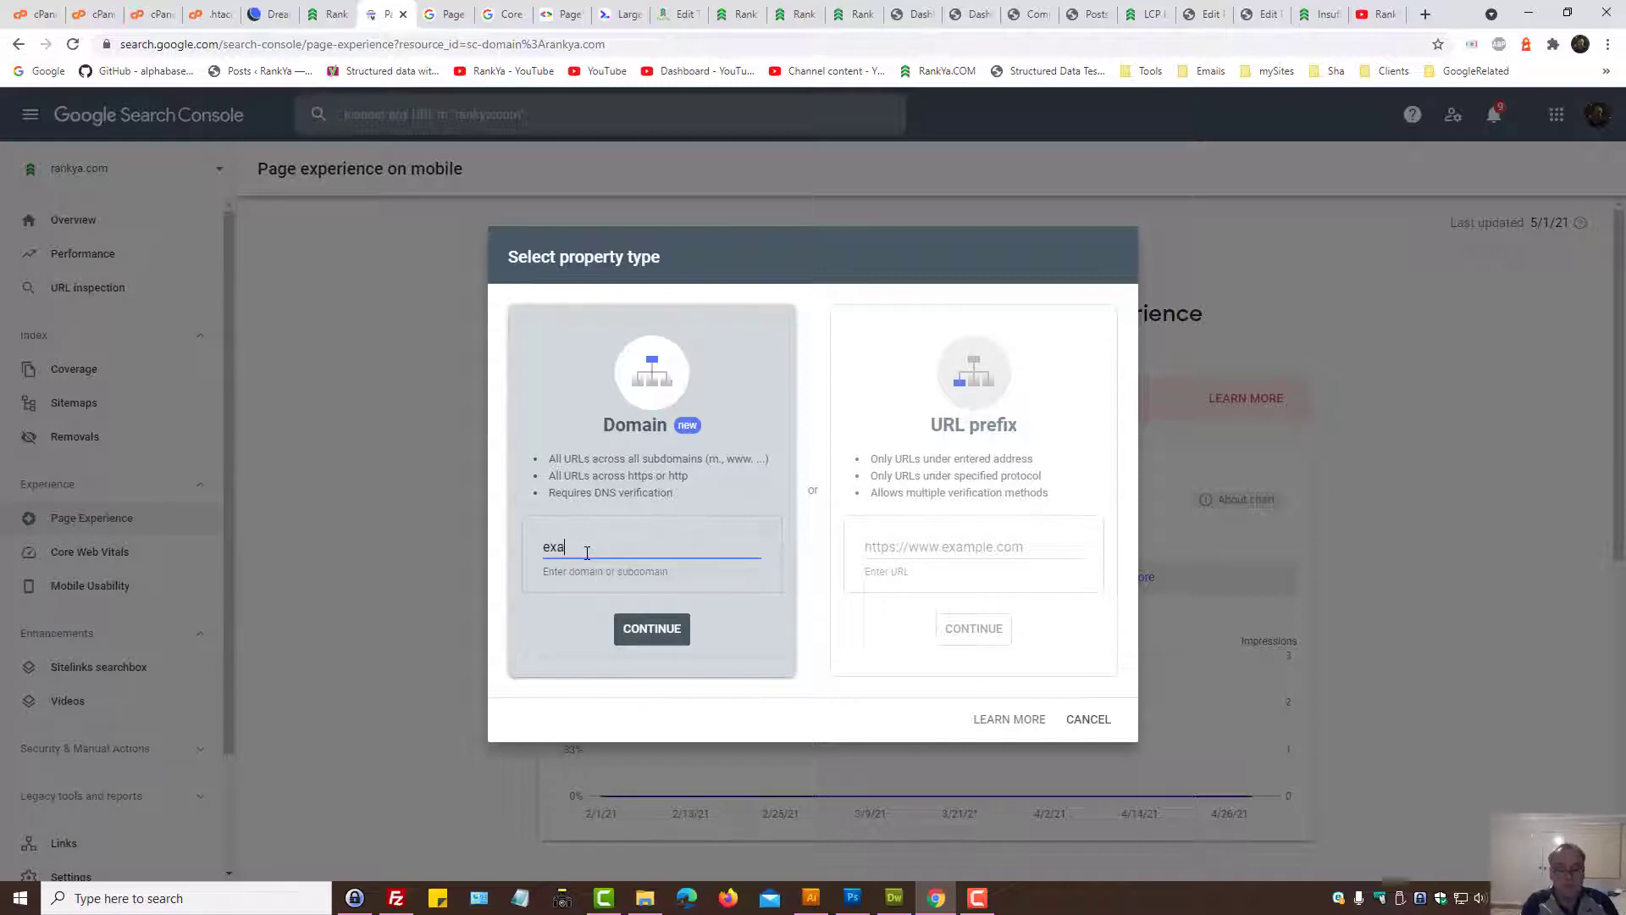
pyautogui.write('mple.com')
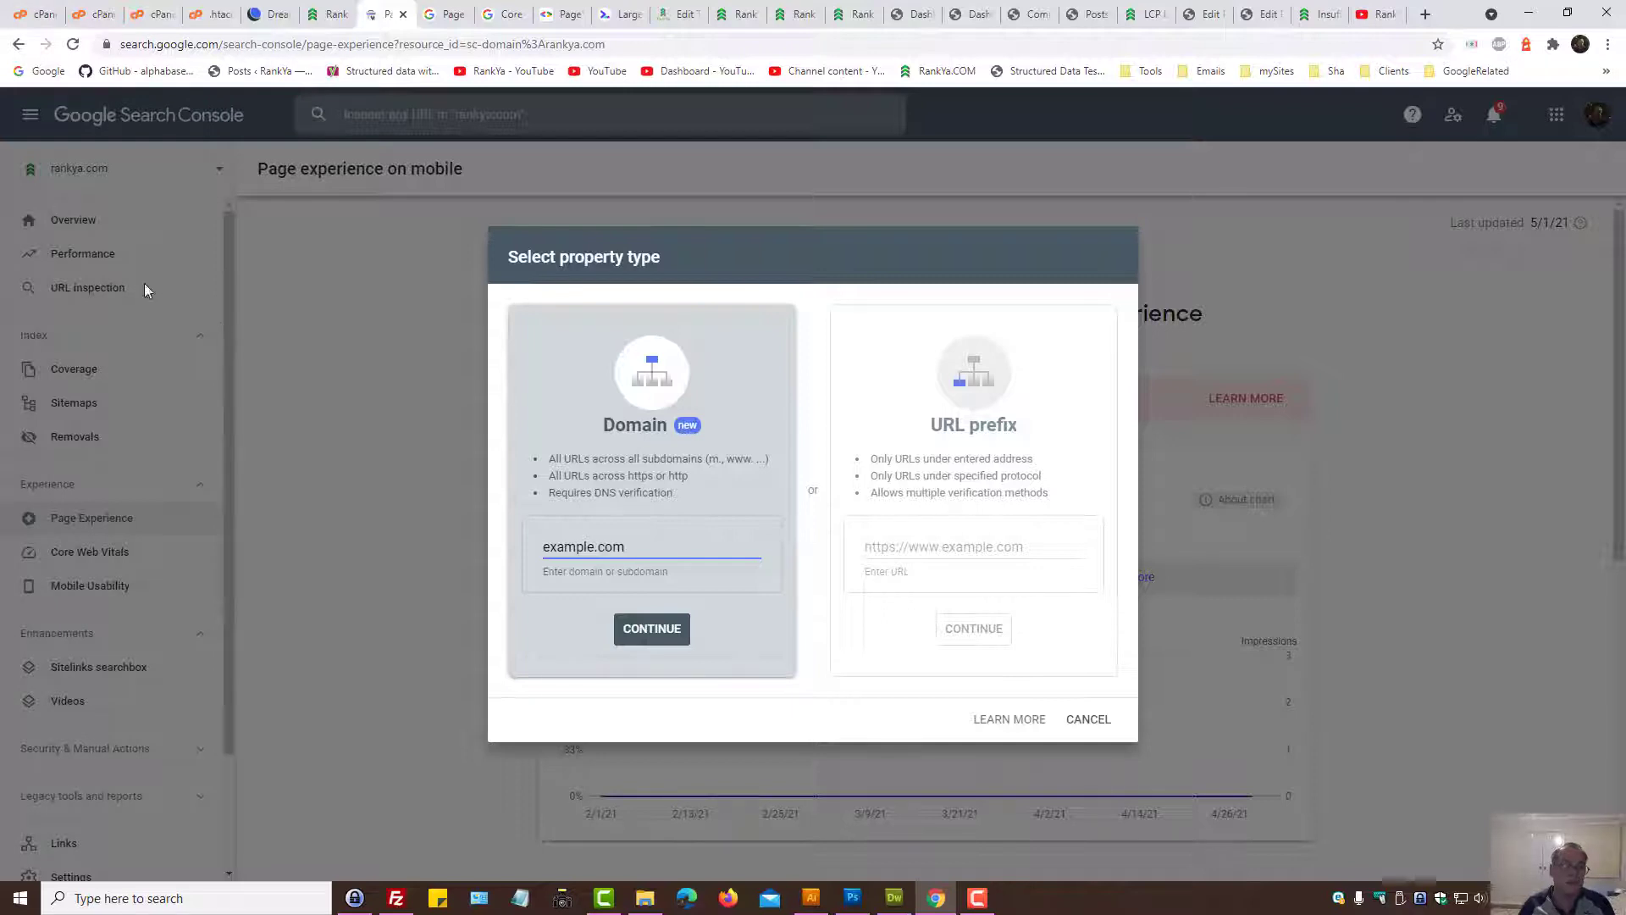
pyautogui.hotkey('ctrl', '1')
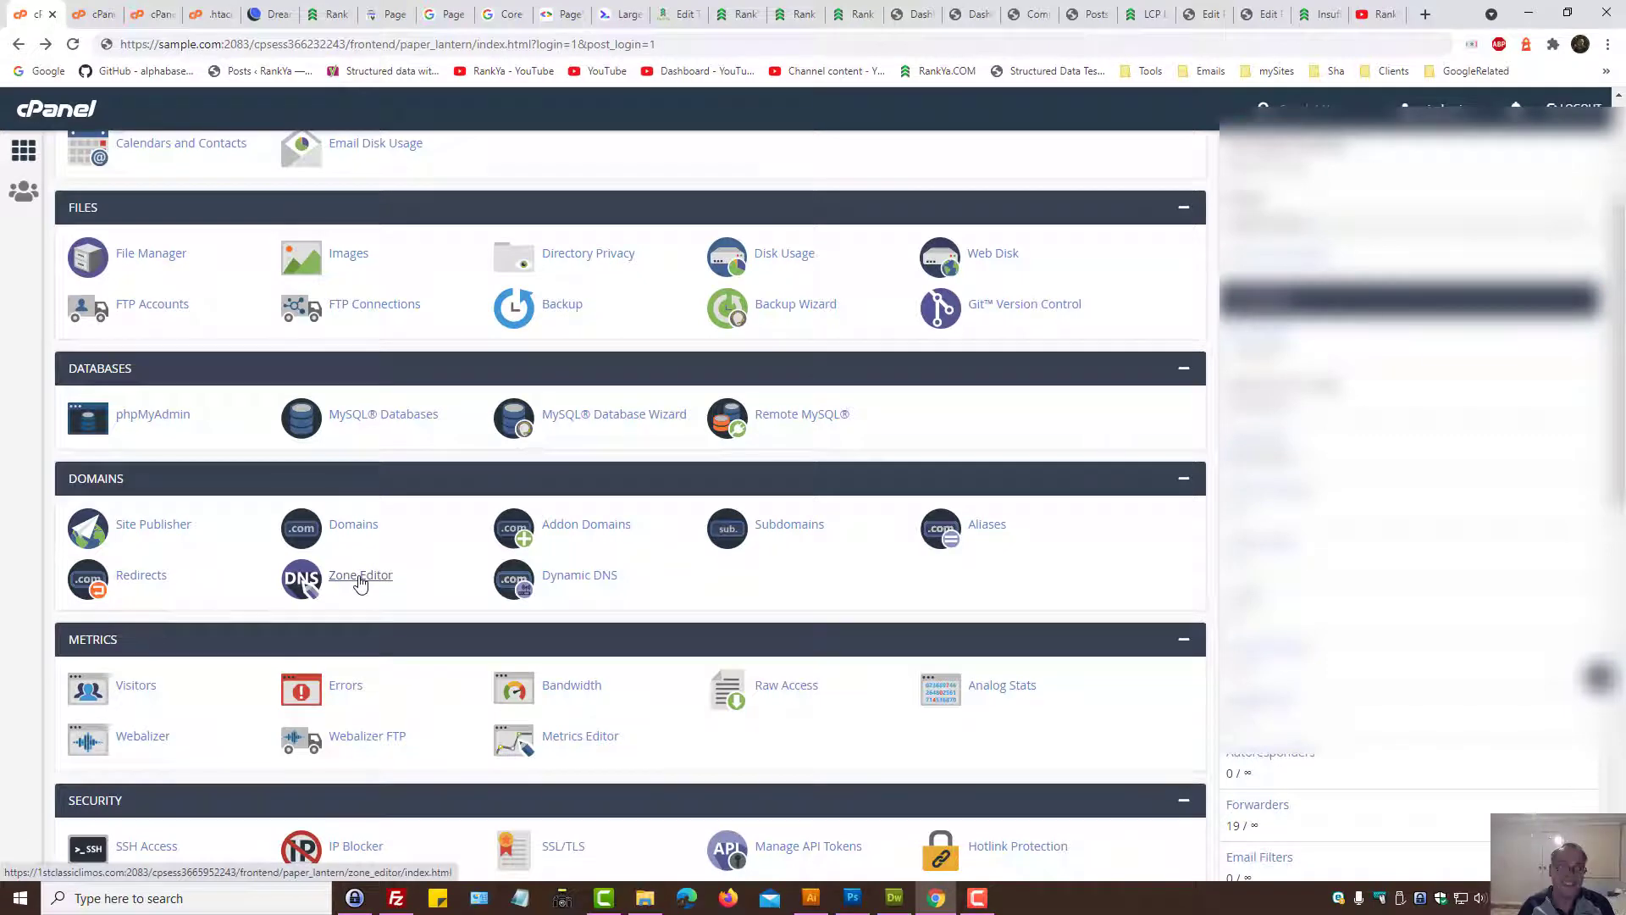
# Show cPanel's Zone Editor domain list containing yoursite.com.
pyautogui.click(96, 10)
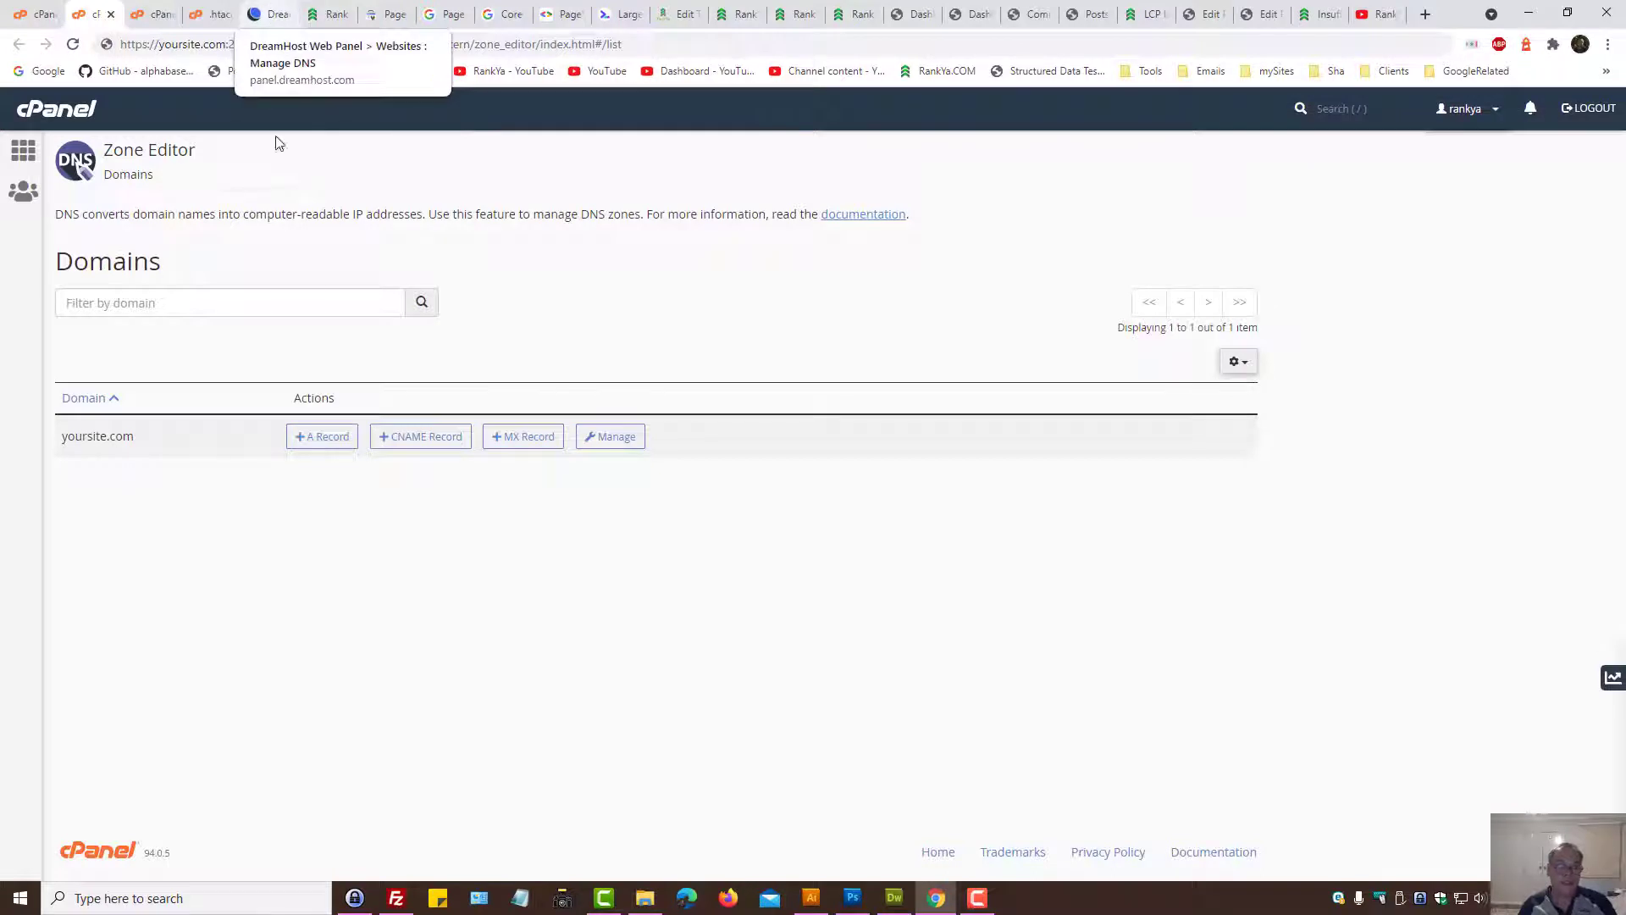
# Highlight rankya.com's google-site-verification TXT record in DreamHost, then return to Search Console.
pyautogui.click(261, 12)
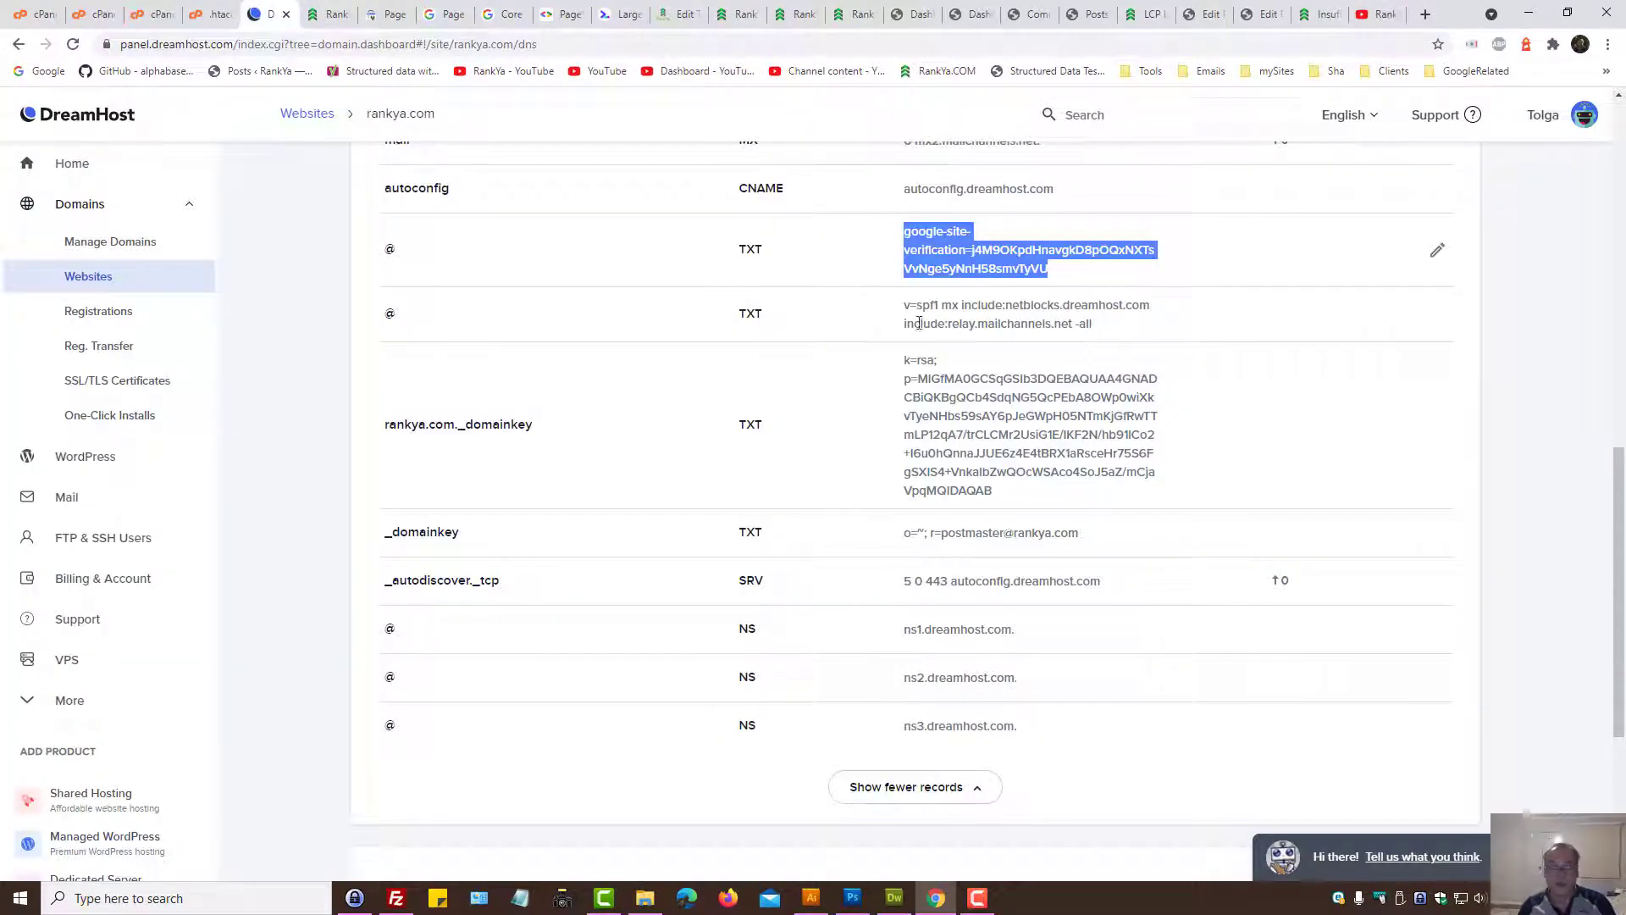
pyautogui.moveTo(903, 236); pyautogui.dragTo(1065, 279)
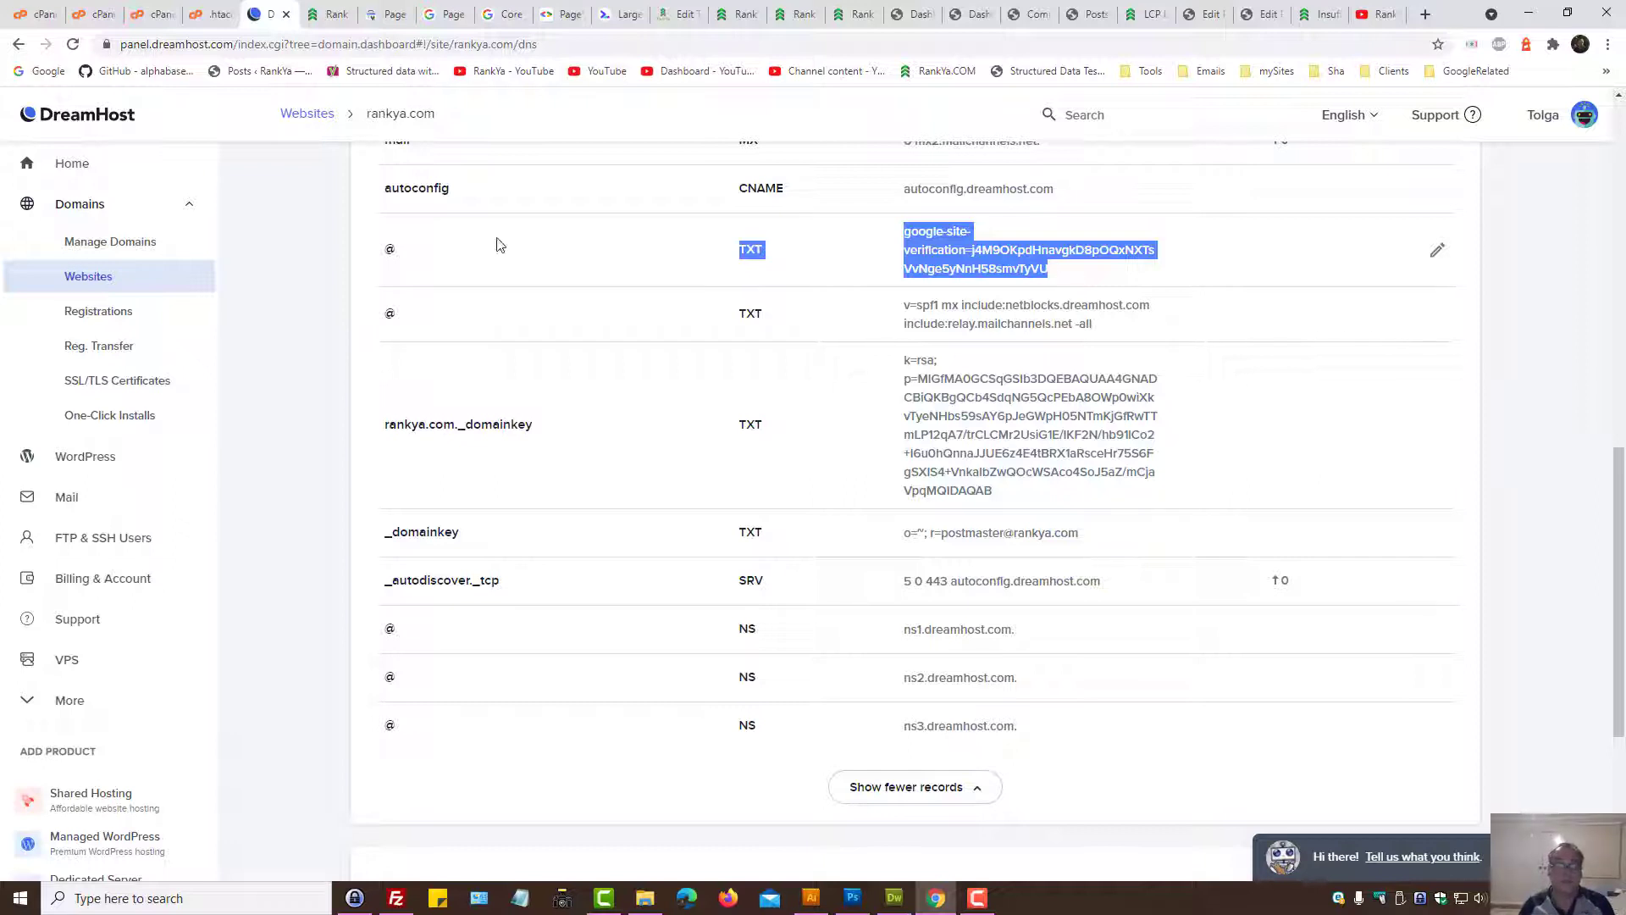
pyautogui.click(385, 15)
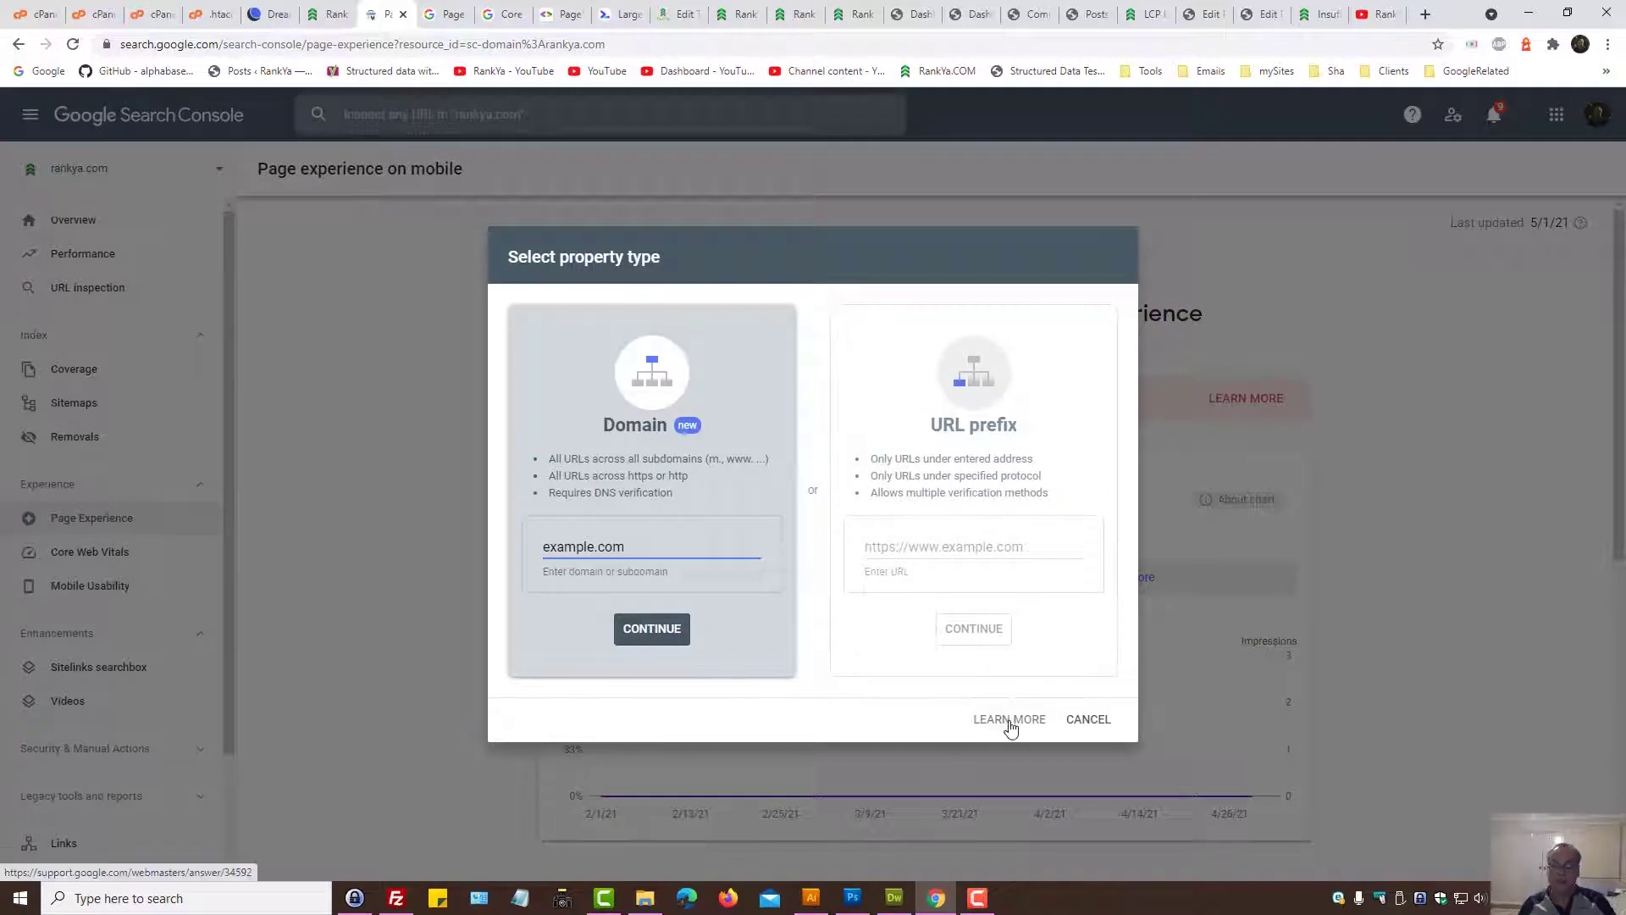
# Cancel the add-property dialog and view the Performance report (3.83K clicks, 429K impressions).
pyautogui.click(1088, 720)
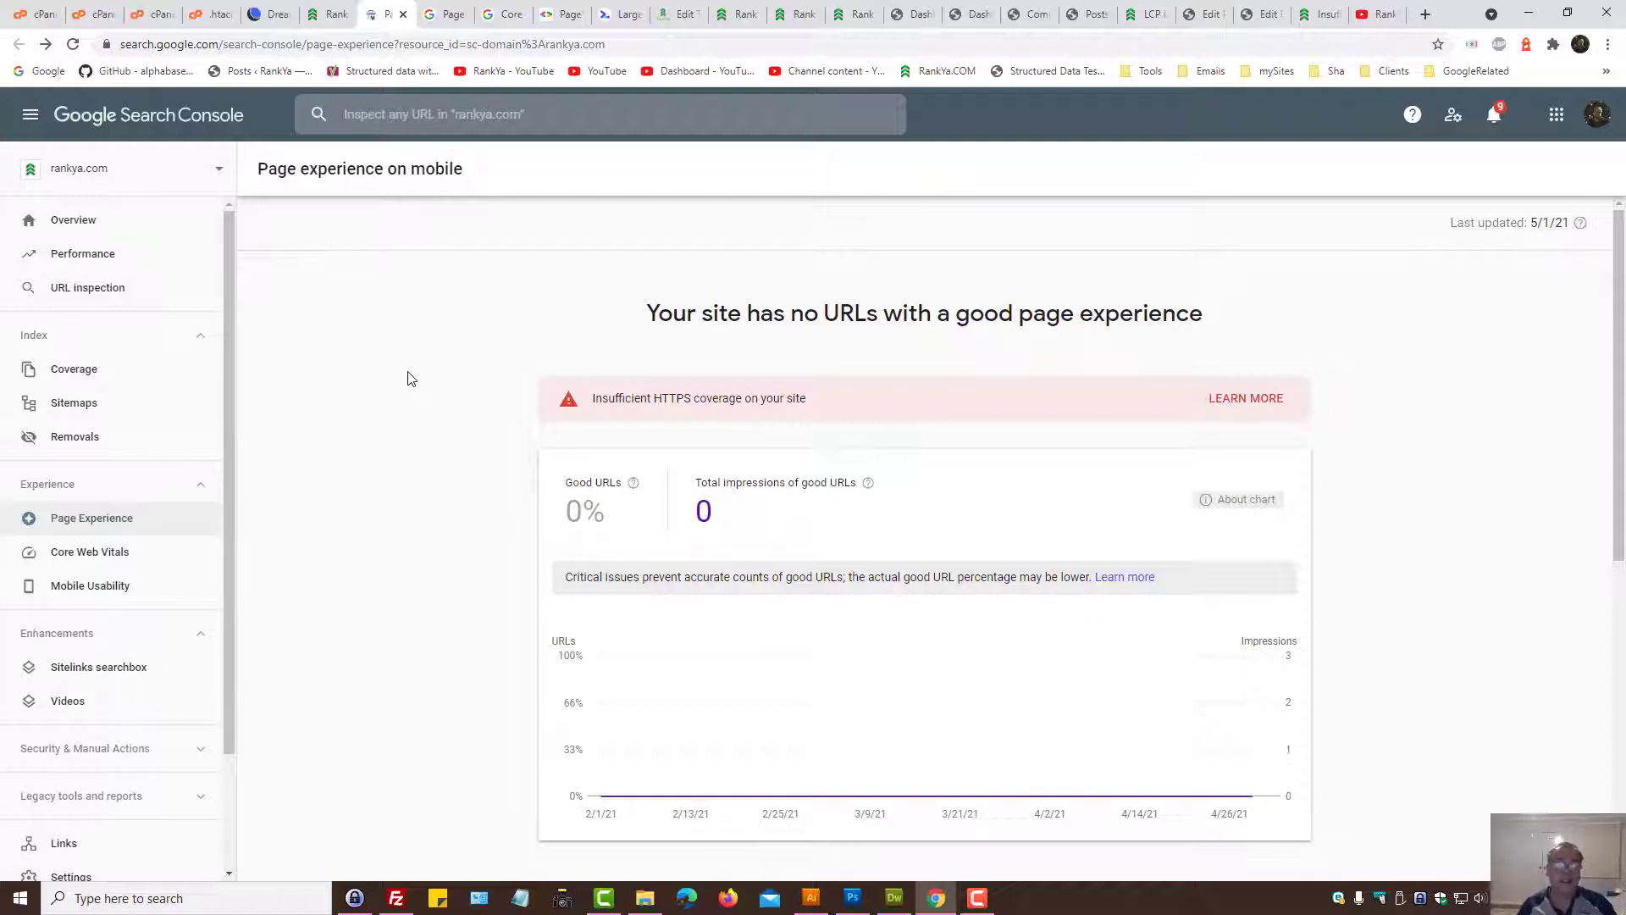
pyautogui.click(97, 254)
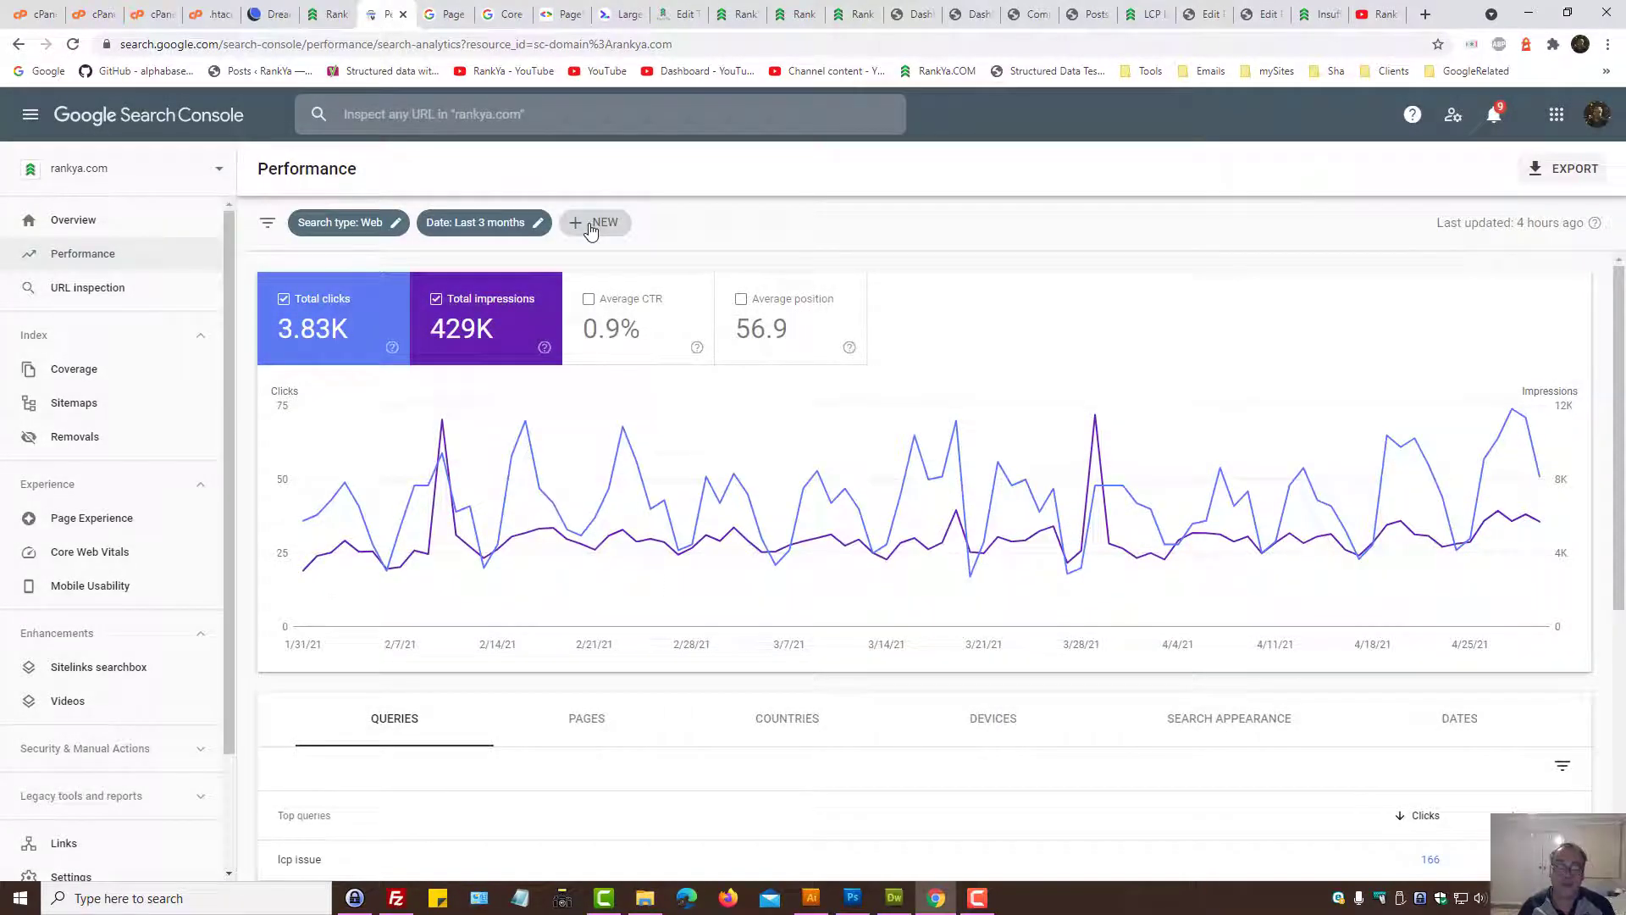
# Filter the Performance report to page URLs containing 'http:' and list the matching pages.
pyautogui.click(590, 228)
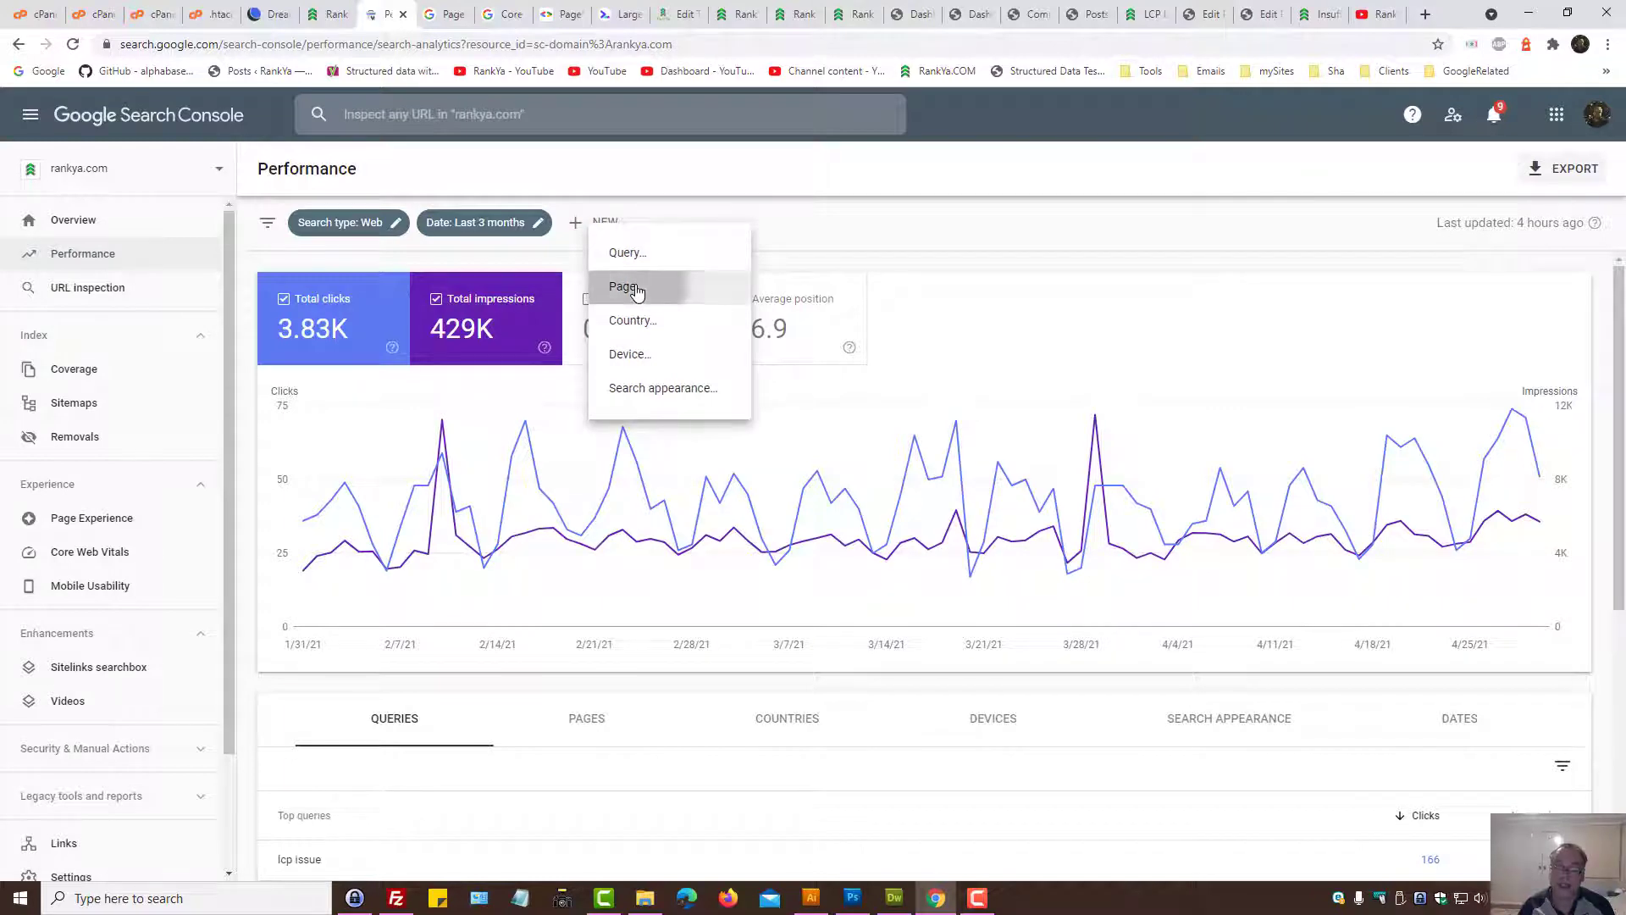
pyautogui.click(737, 286)
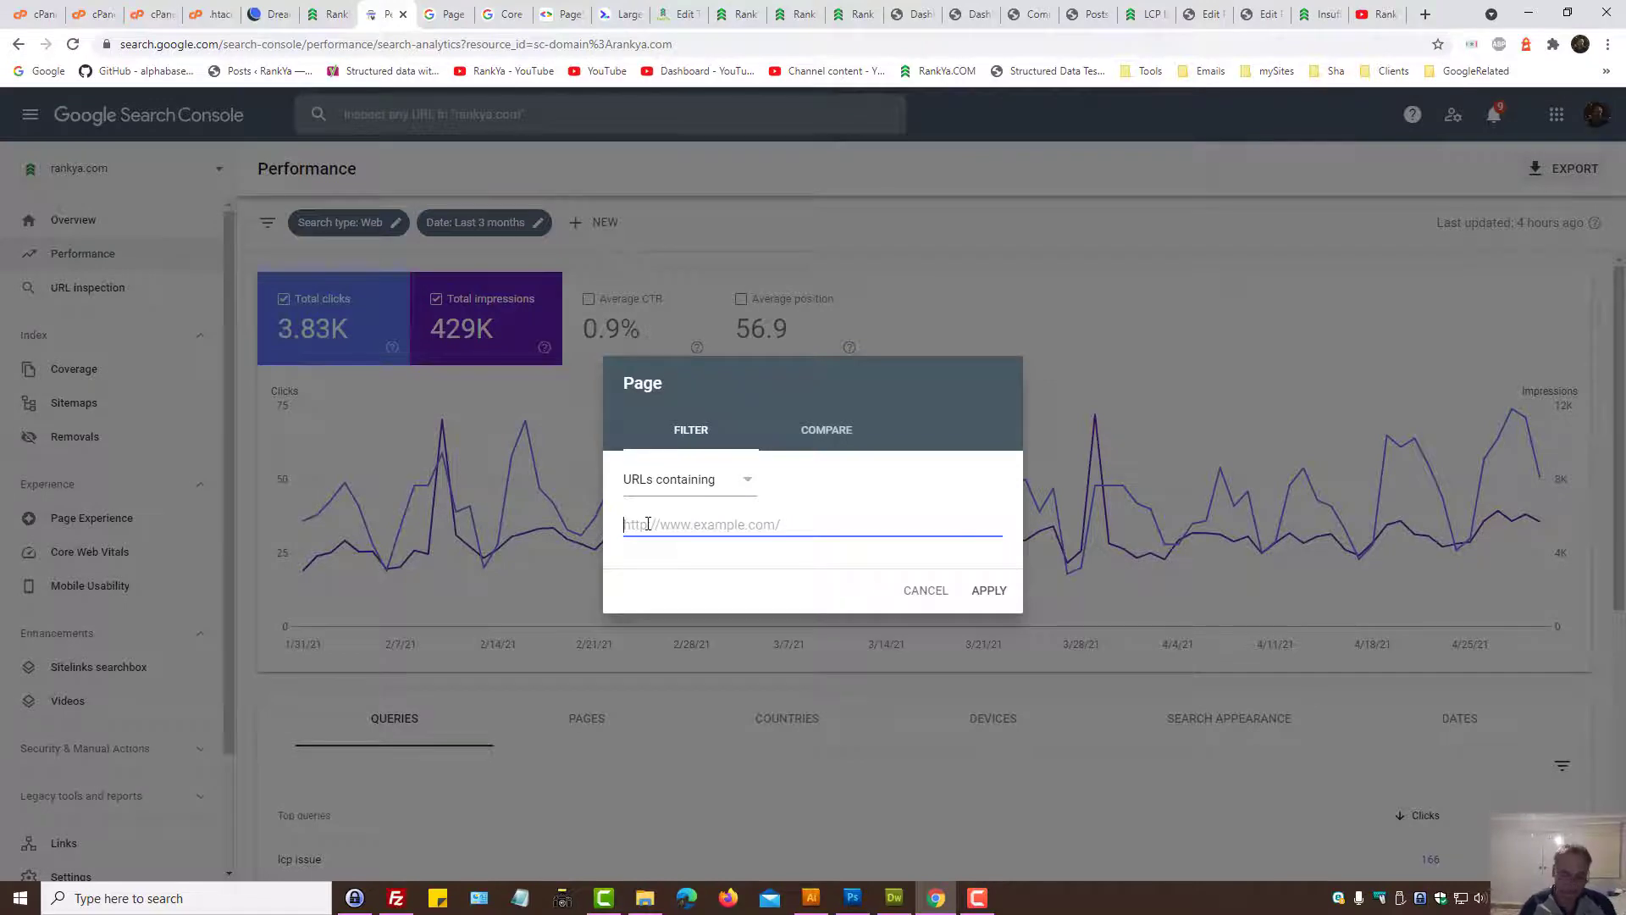
pyautogui.write('http')
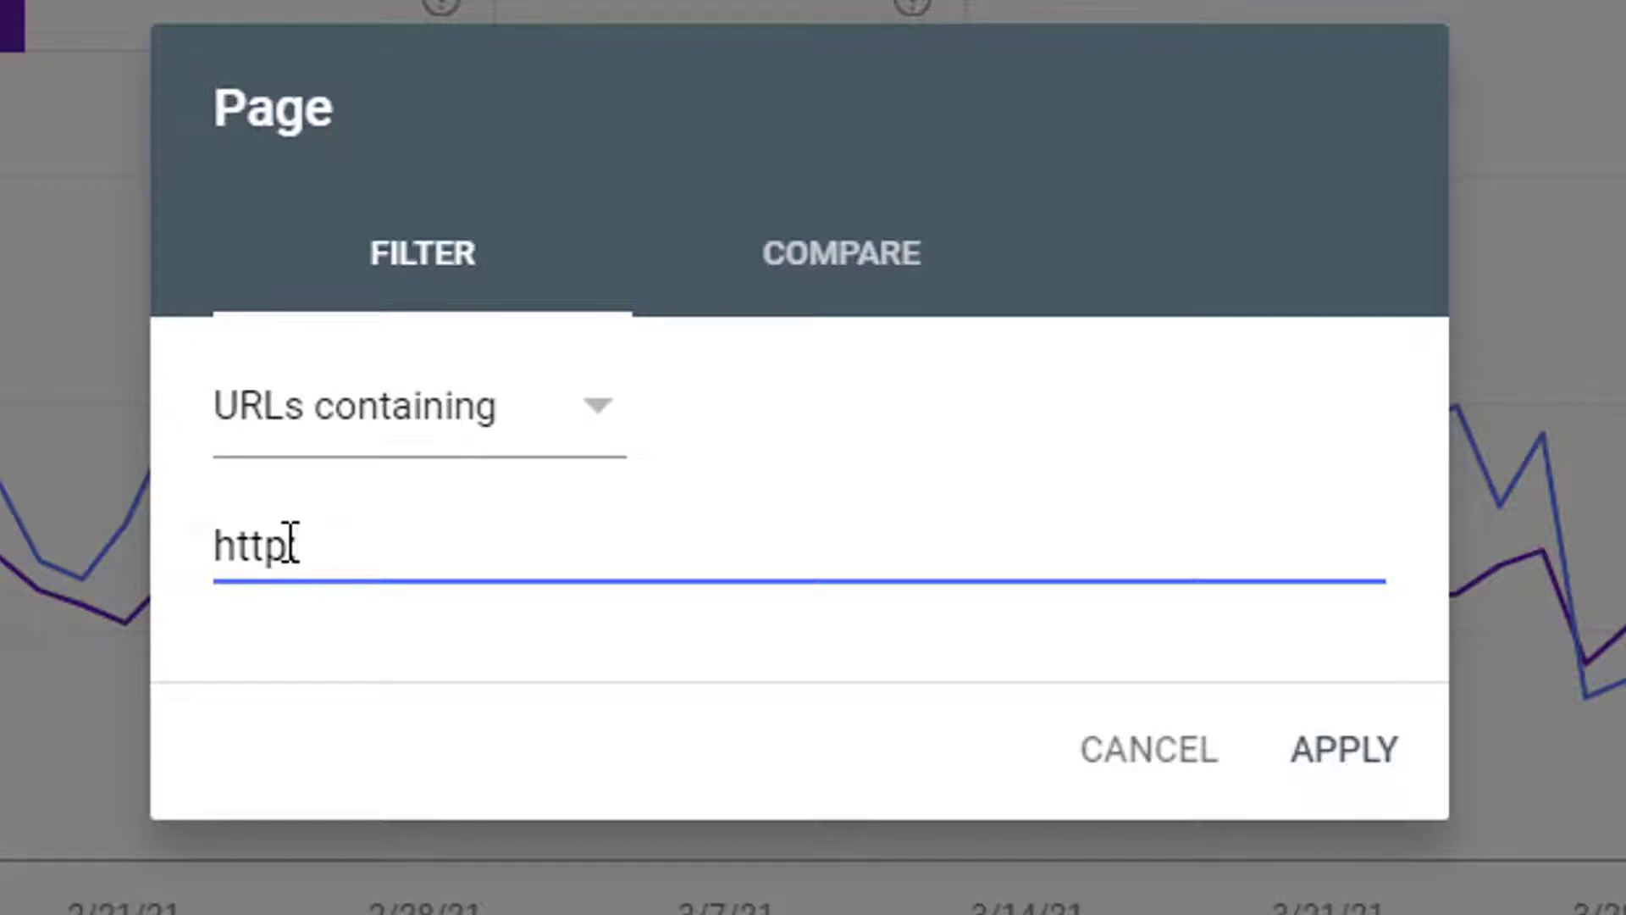
pyautogui.write(':')
pyautogui.click(1351, 752)
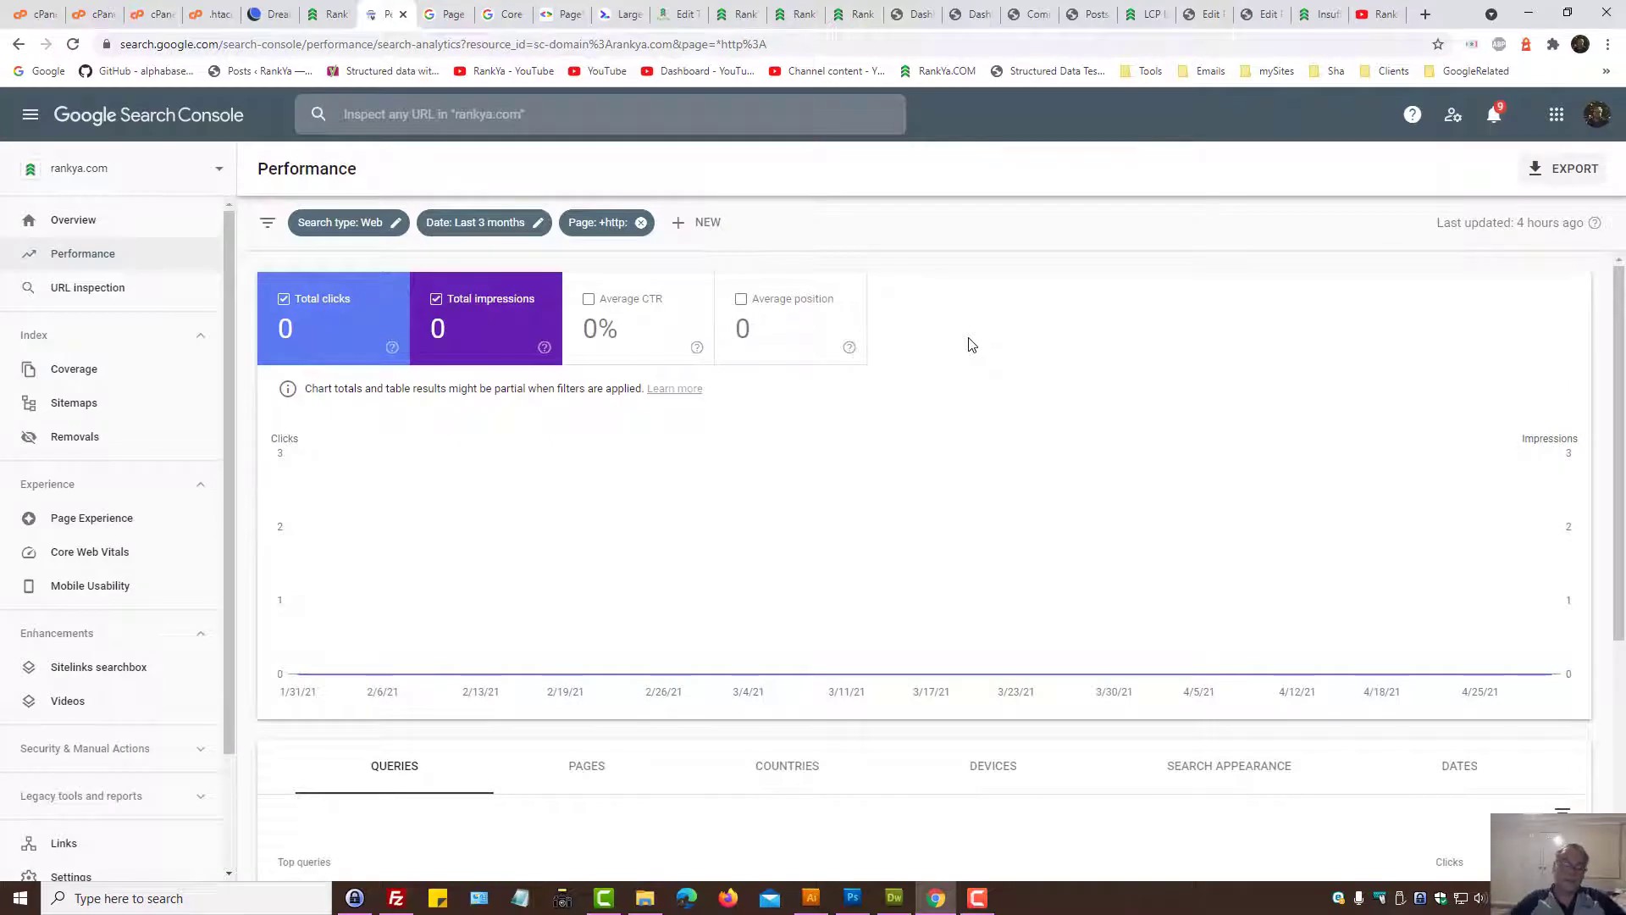
pyautogui.scroll(-4, 948, 508)
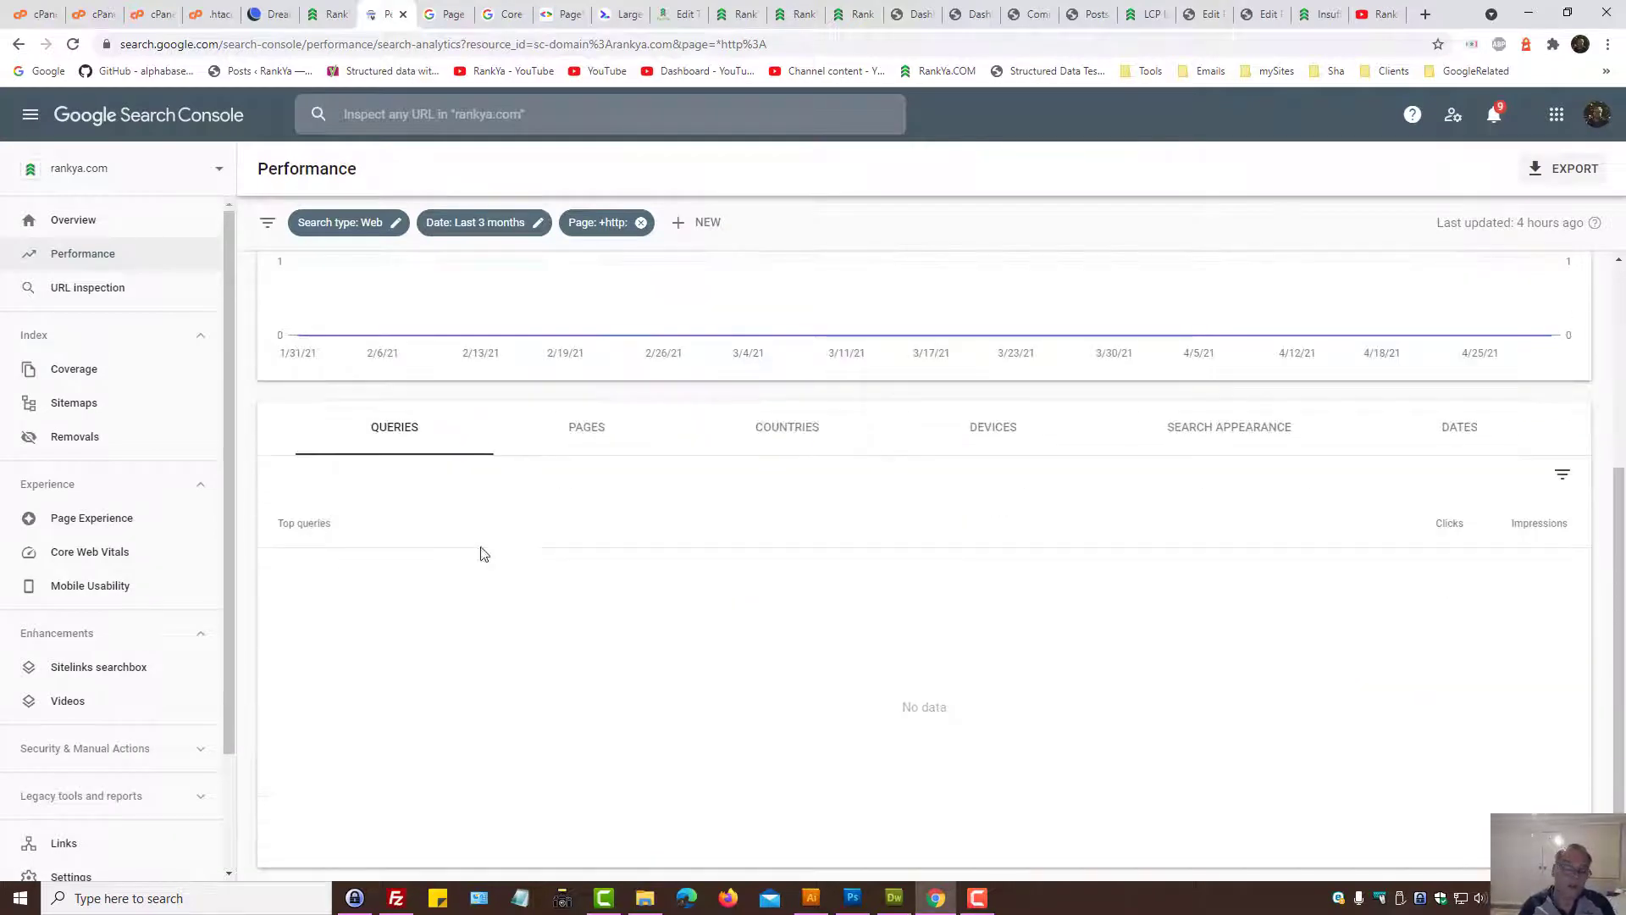
pyautogui.click(579, 429)
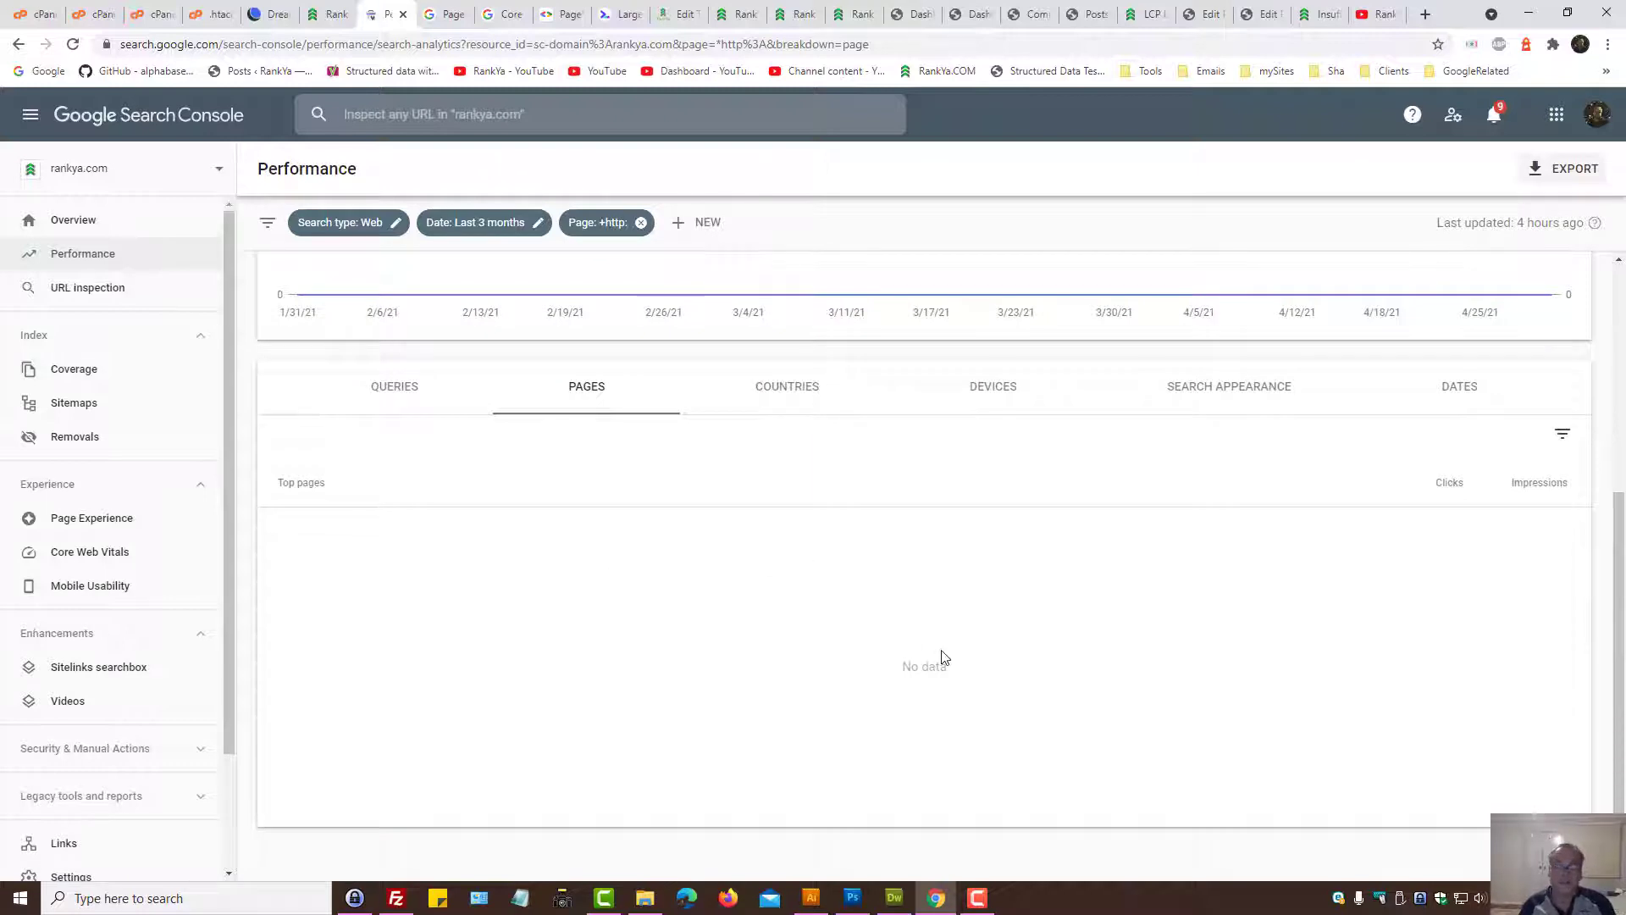
pyautogui.scroll(4, 928, 644)
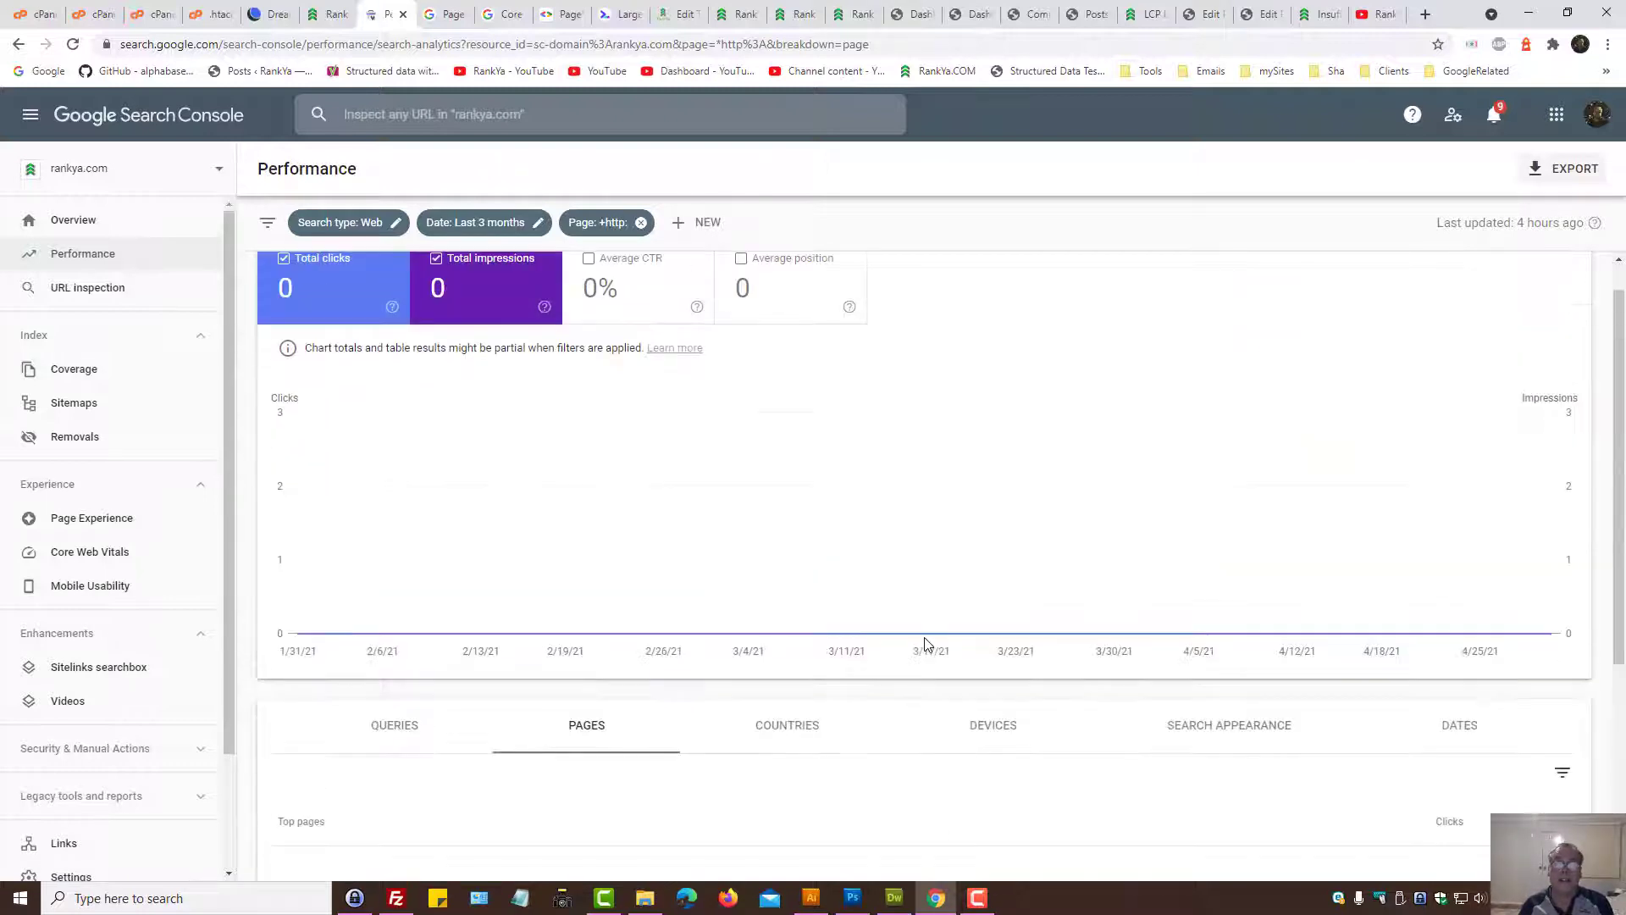
# Open Page Experience in a new tab and highlight its insufficient HTTPS coverage warning.
pyautogui.middleClick(89, 551)
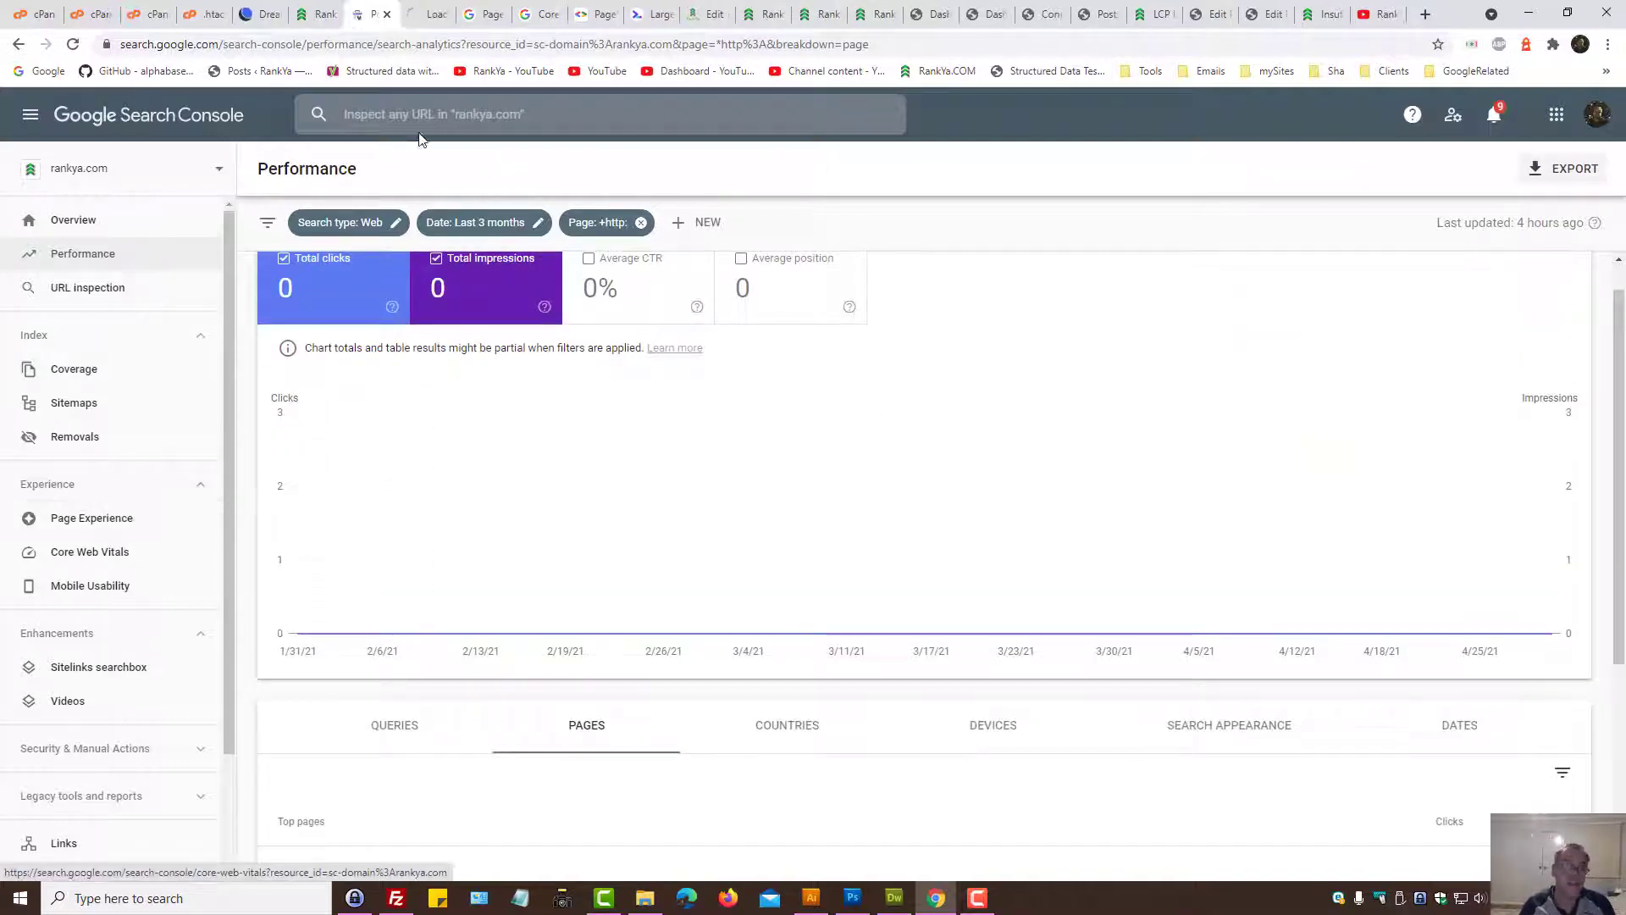
pyautogui.click(430, 14)
pyautogui.moveTo(593, 398); pyautogui.dragTo(817, 409)
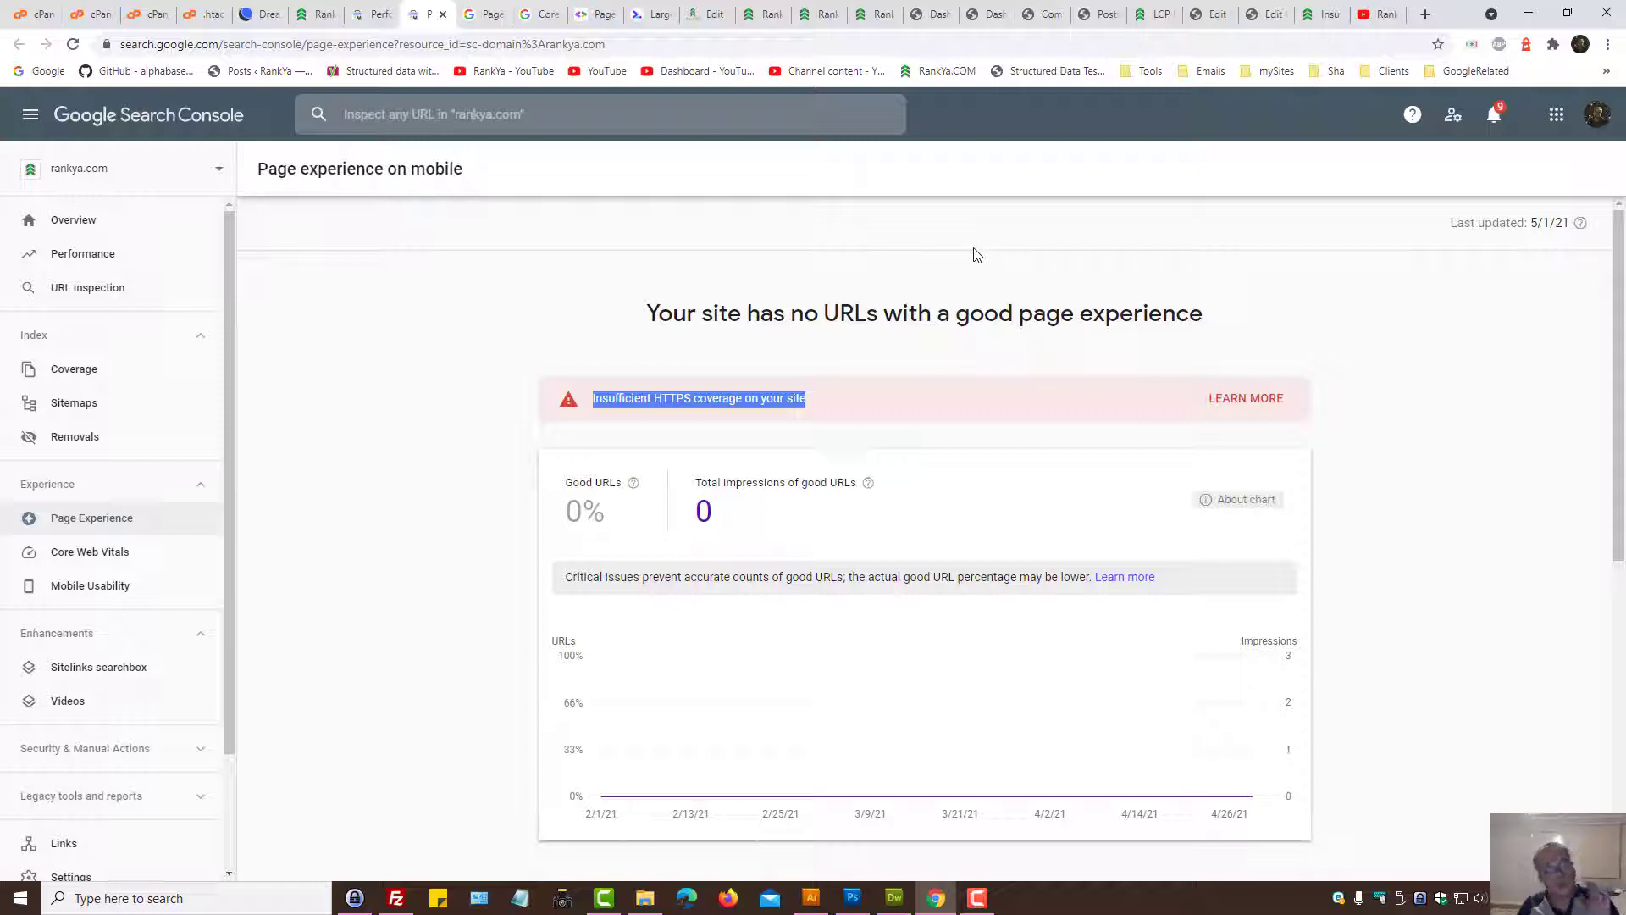
# Load the RankYa homepage via its http address to confirm it redirects to HTTPS.
pyautogui.click(876, 12)
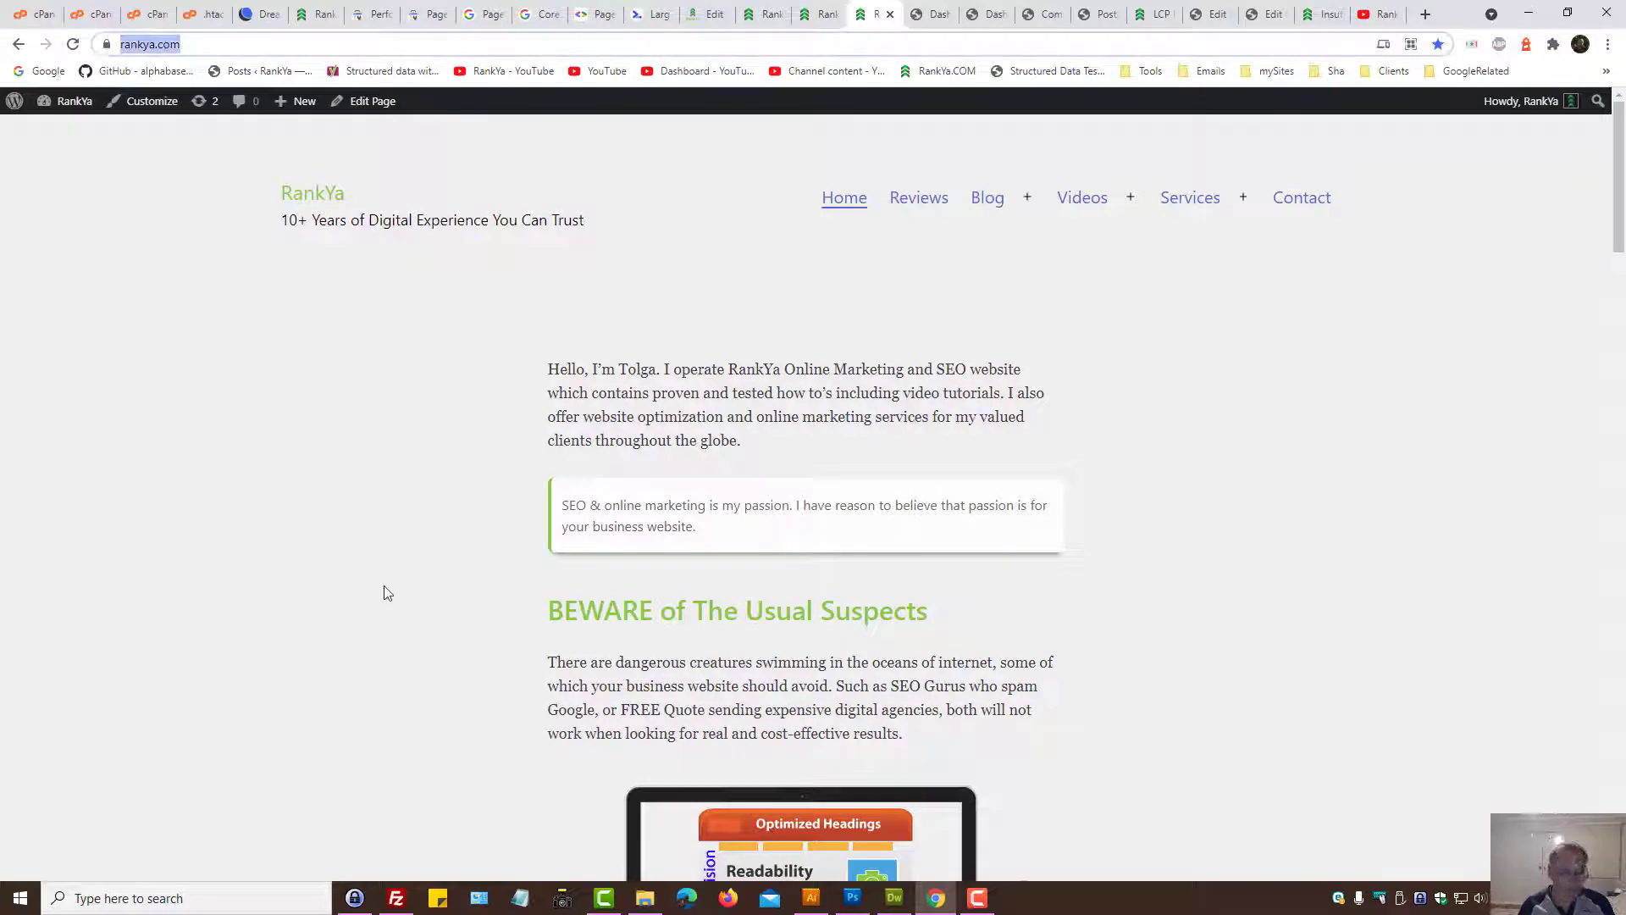
pyautogui.press('End')
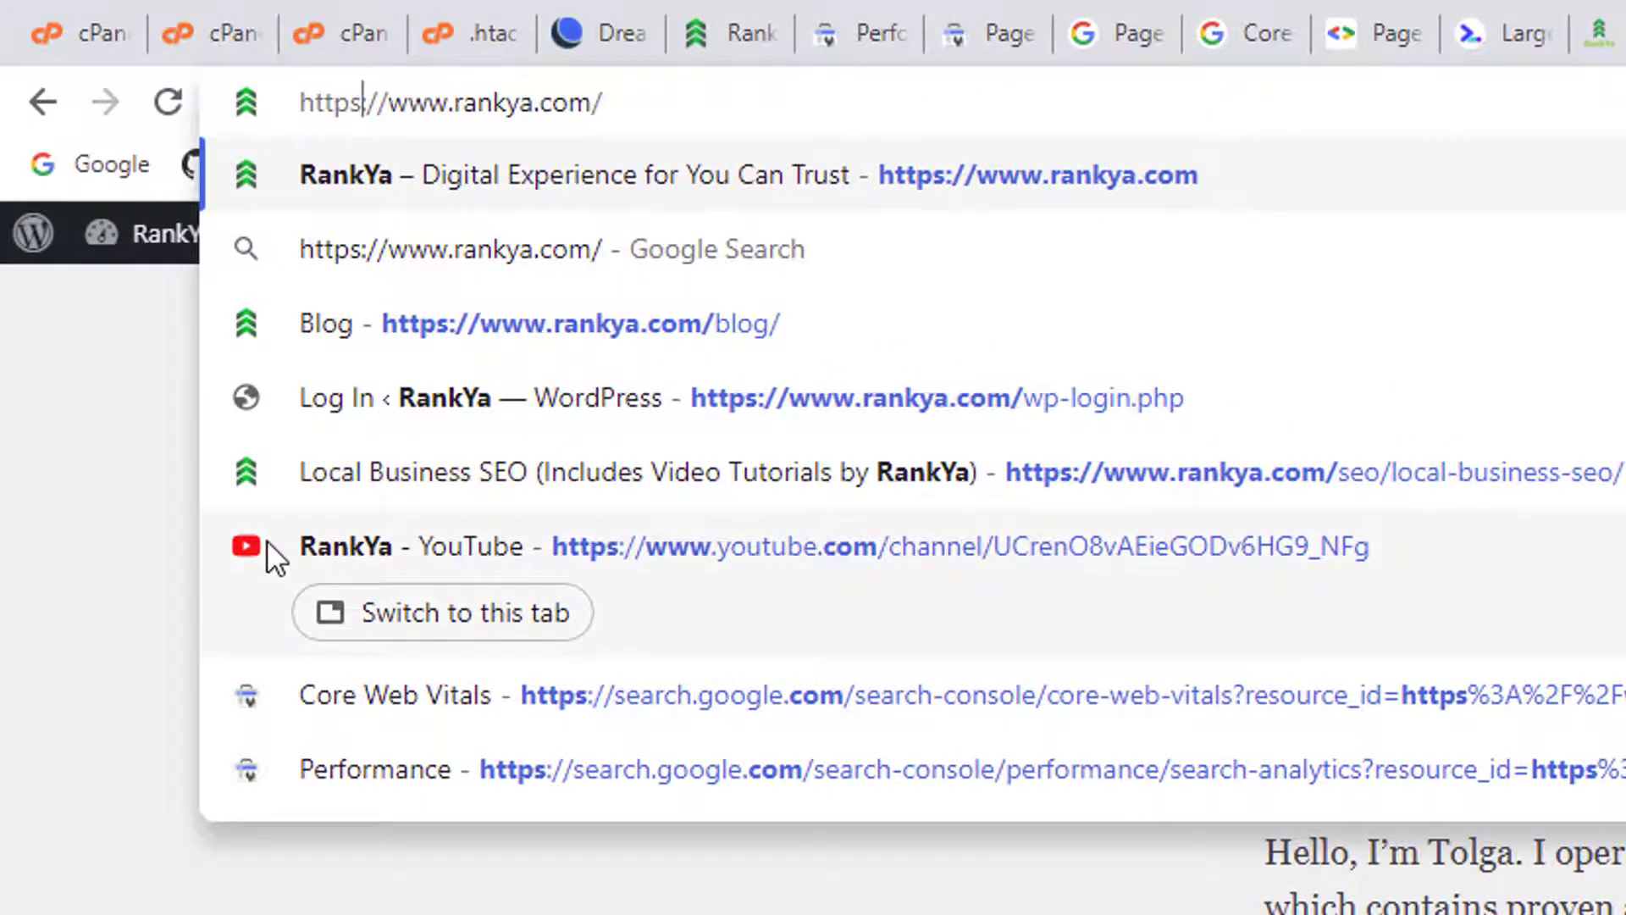
pyautogui.press('BackSpace')
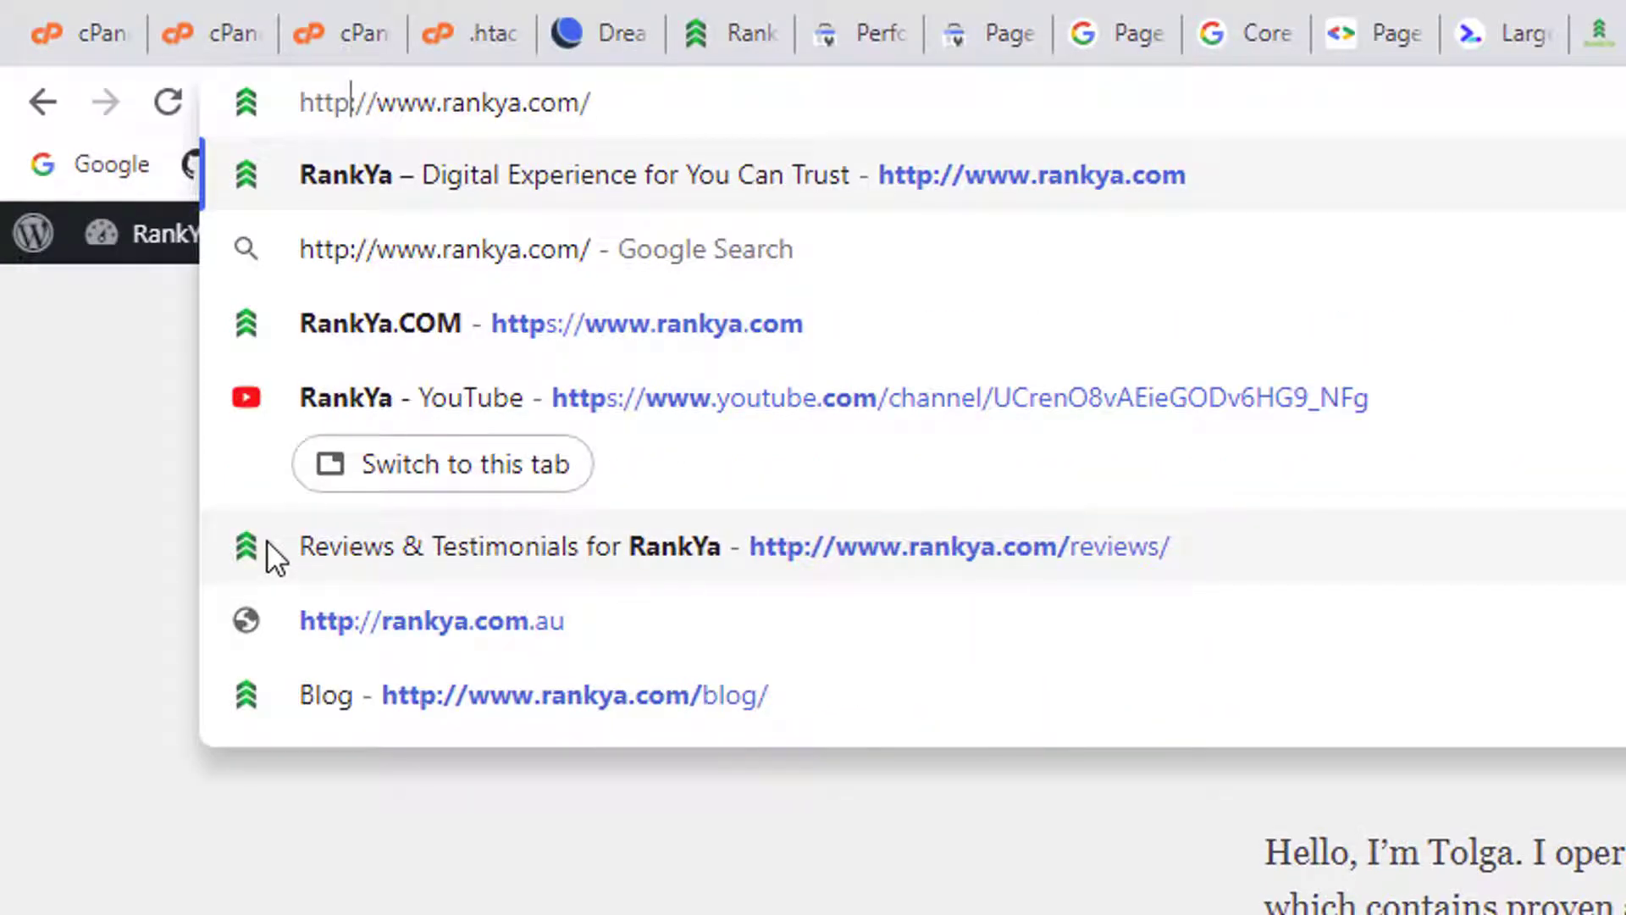
pyautogui.press('Return')
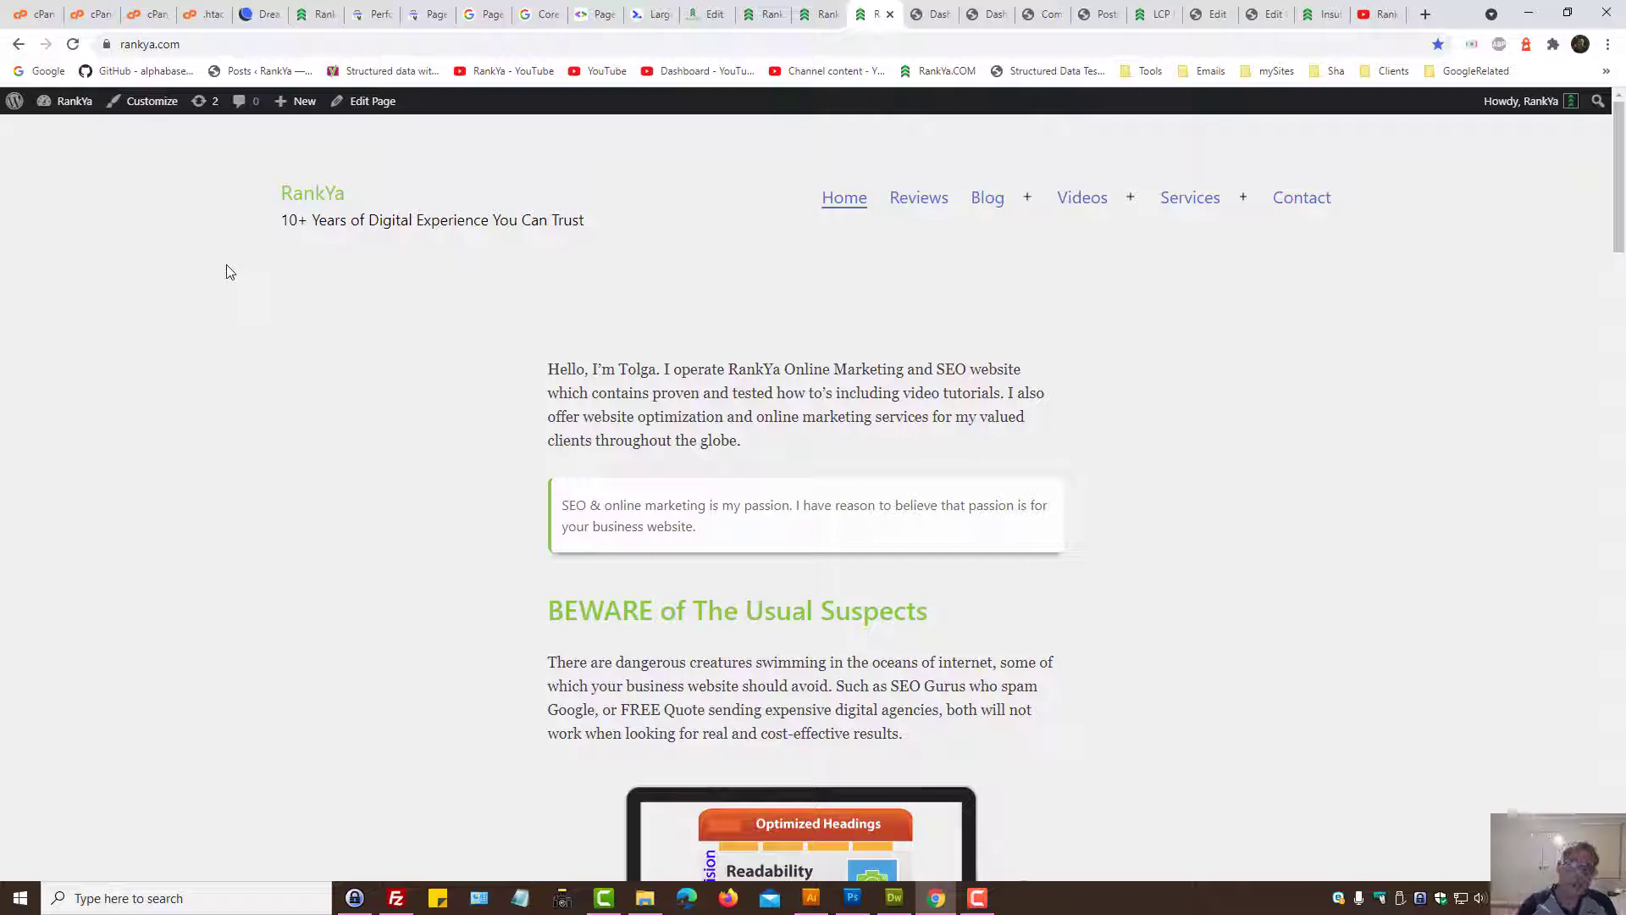
# Select the lines 1–8 HTTPS 301 rewrite block in .htaccess, then return to the RankYa site.
pyautogui.click(191, 7)
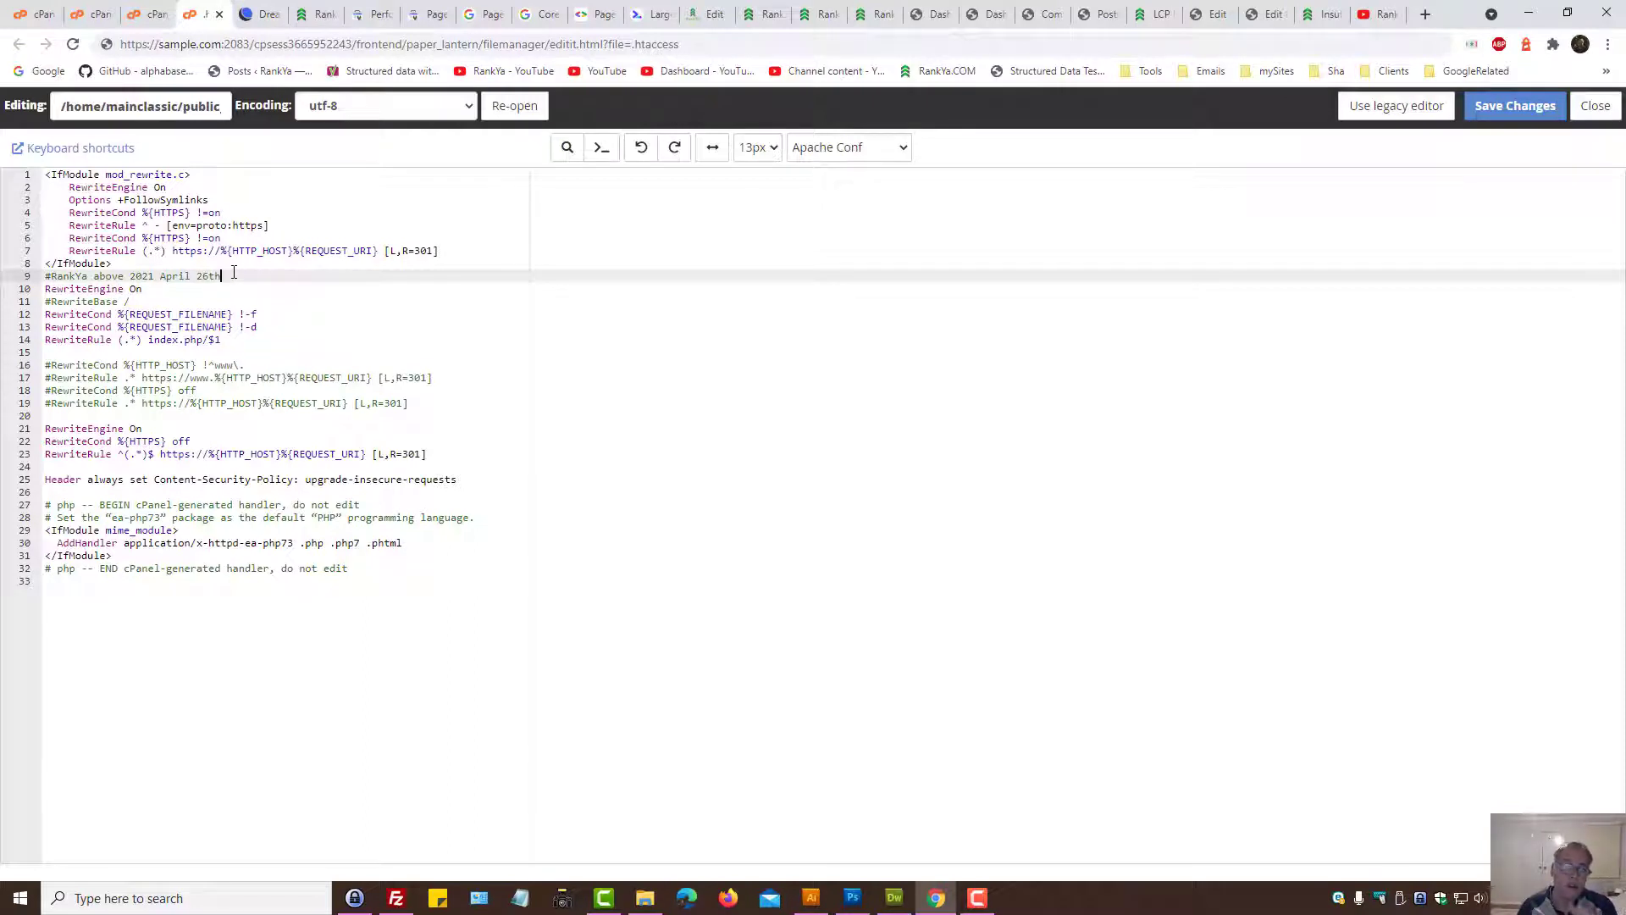
pyautogui.moveTo(234, 277); pyautogui.dragTo(19, 168)
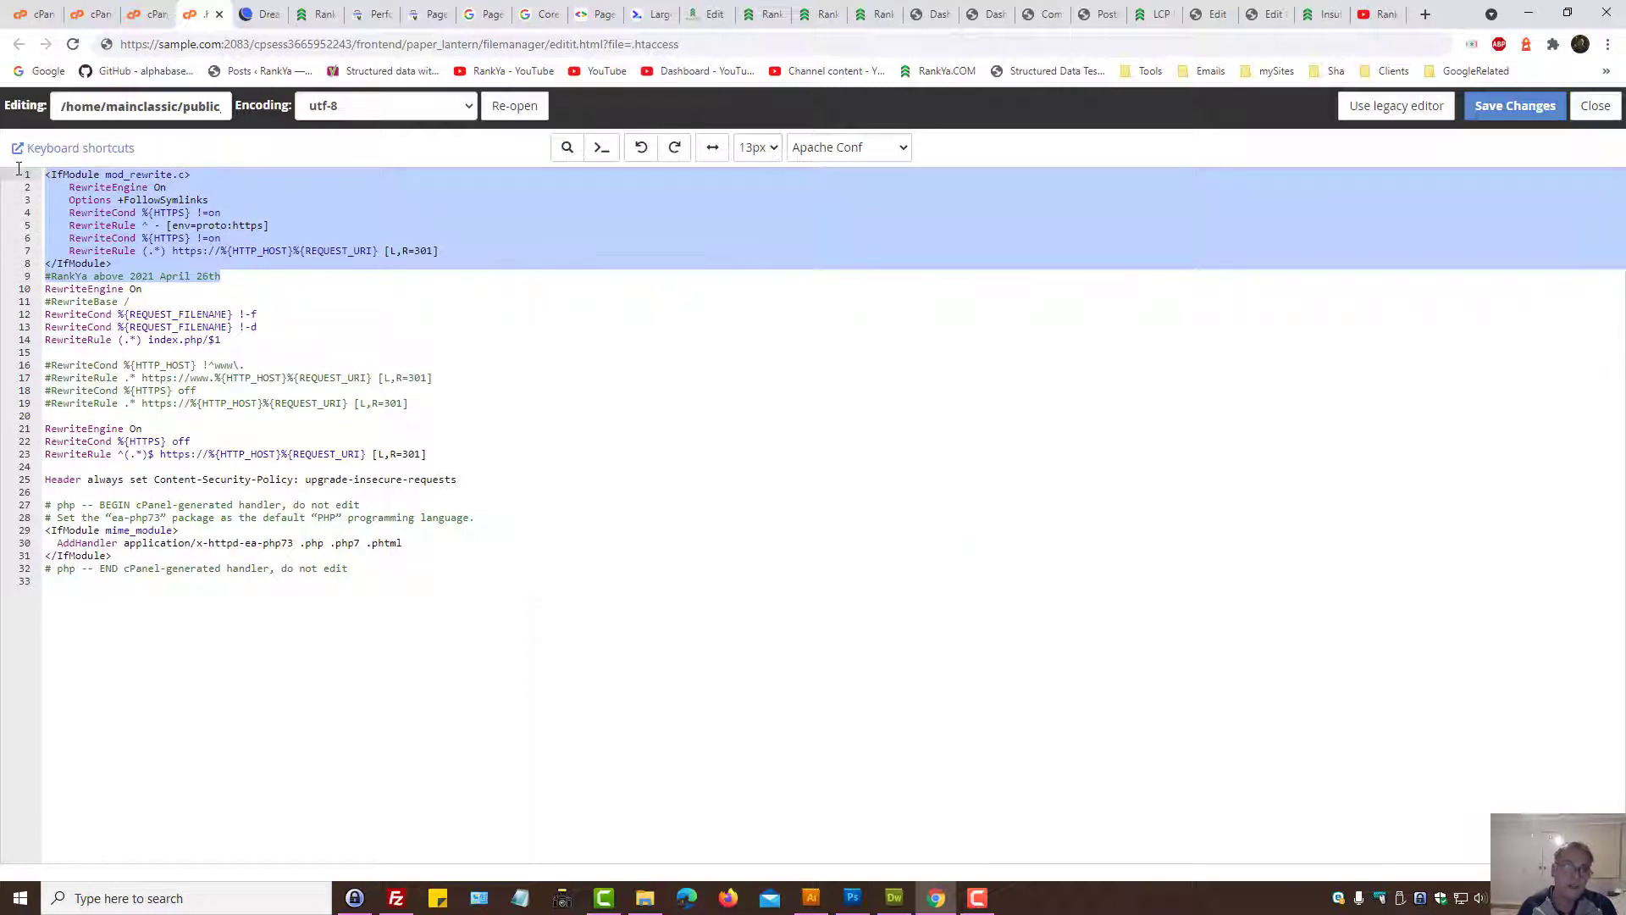
pyautogui.click(100, 264)
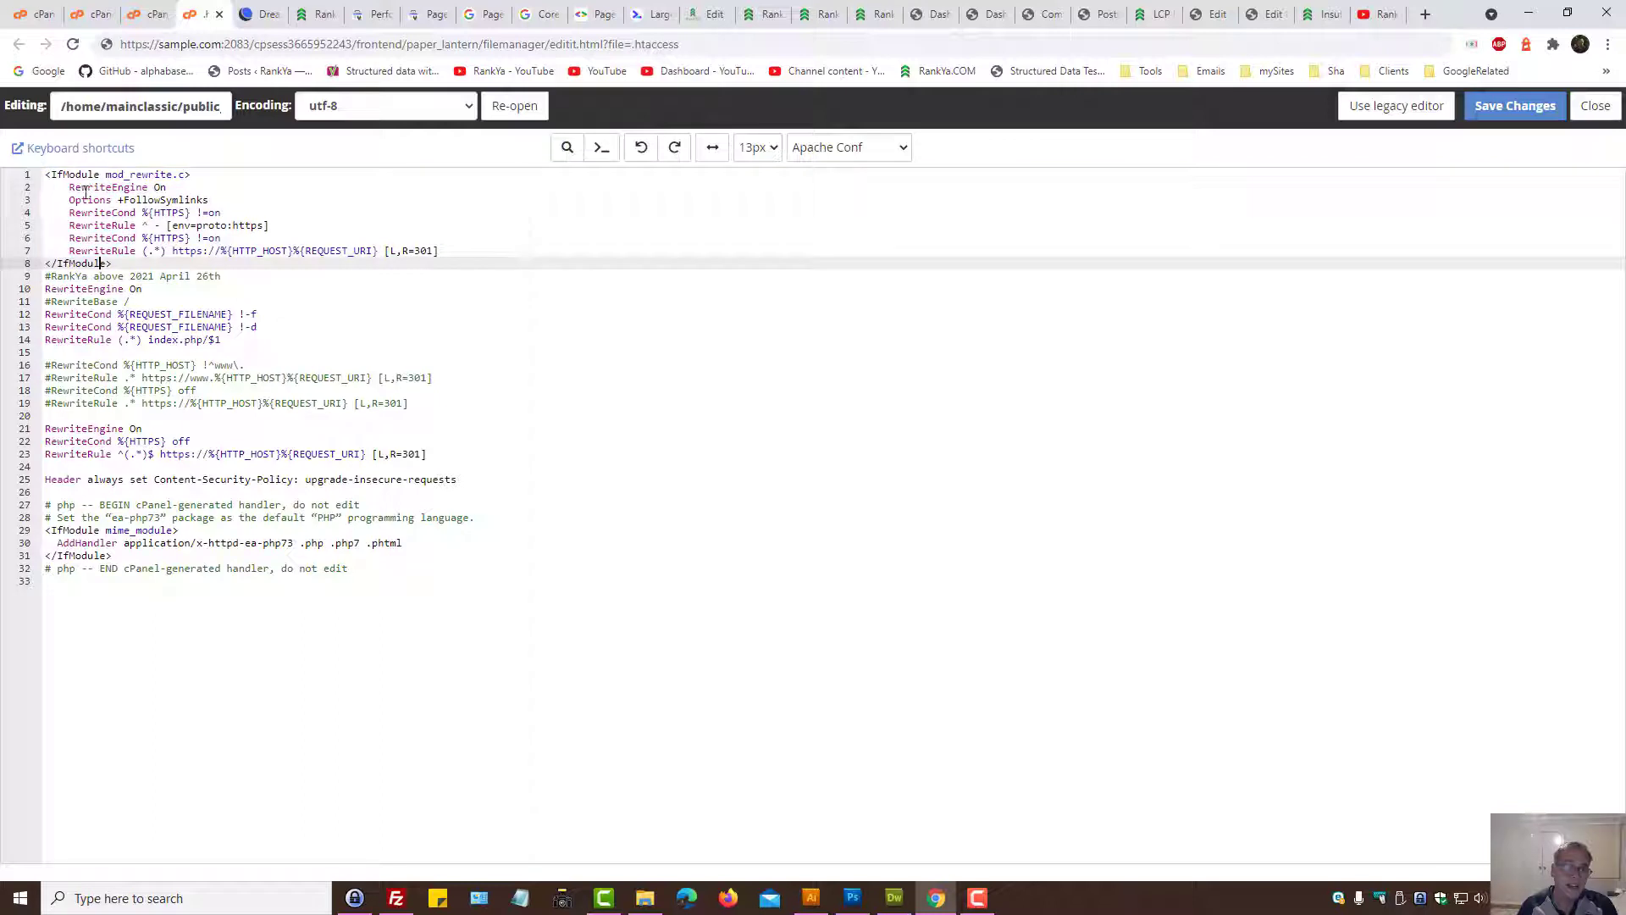
pyautogui.click(45, 174)
pyautogui.moveTo(44, 175); pyautogui.dragTo(143, 260)
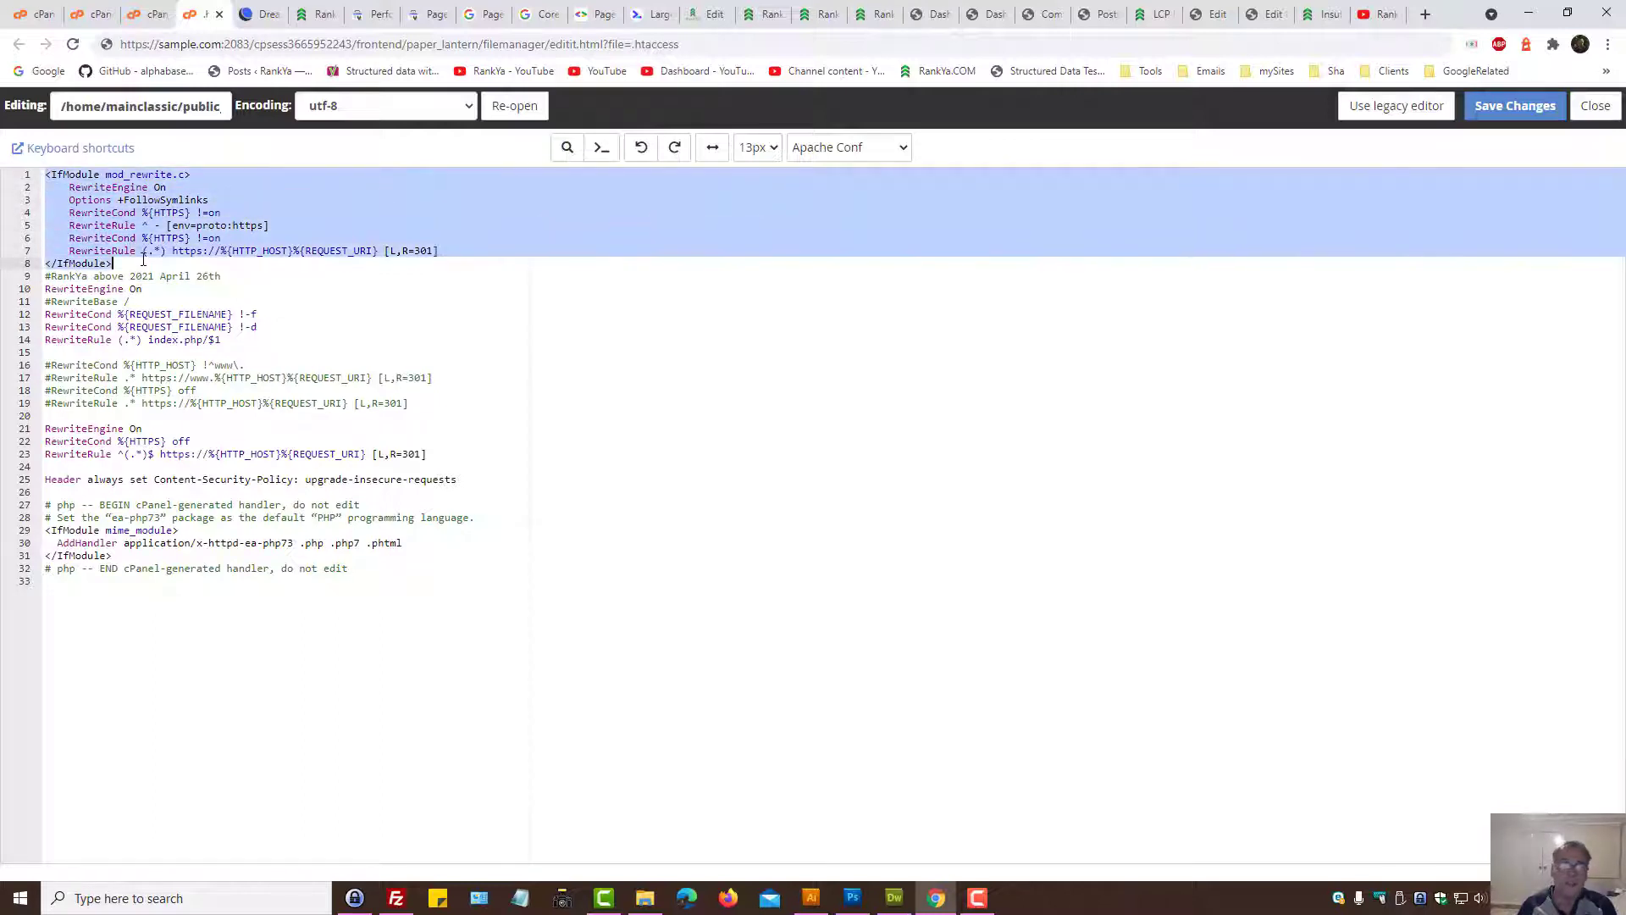
pyautogui.click(432, 251)
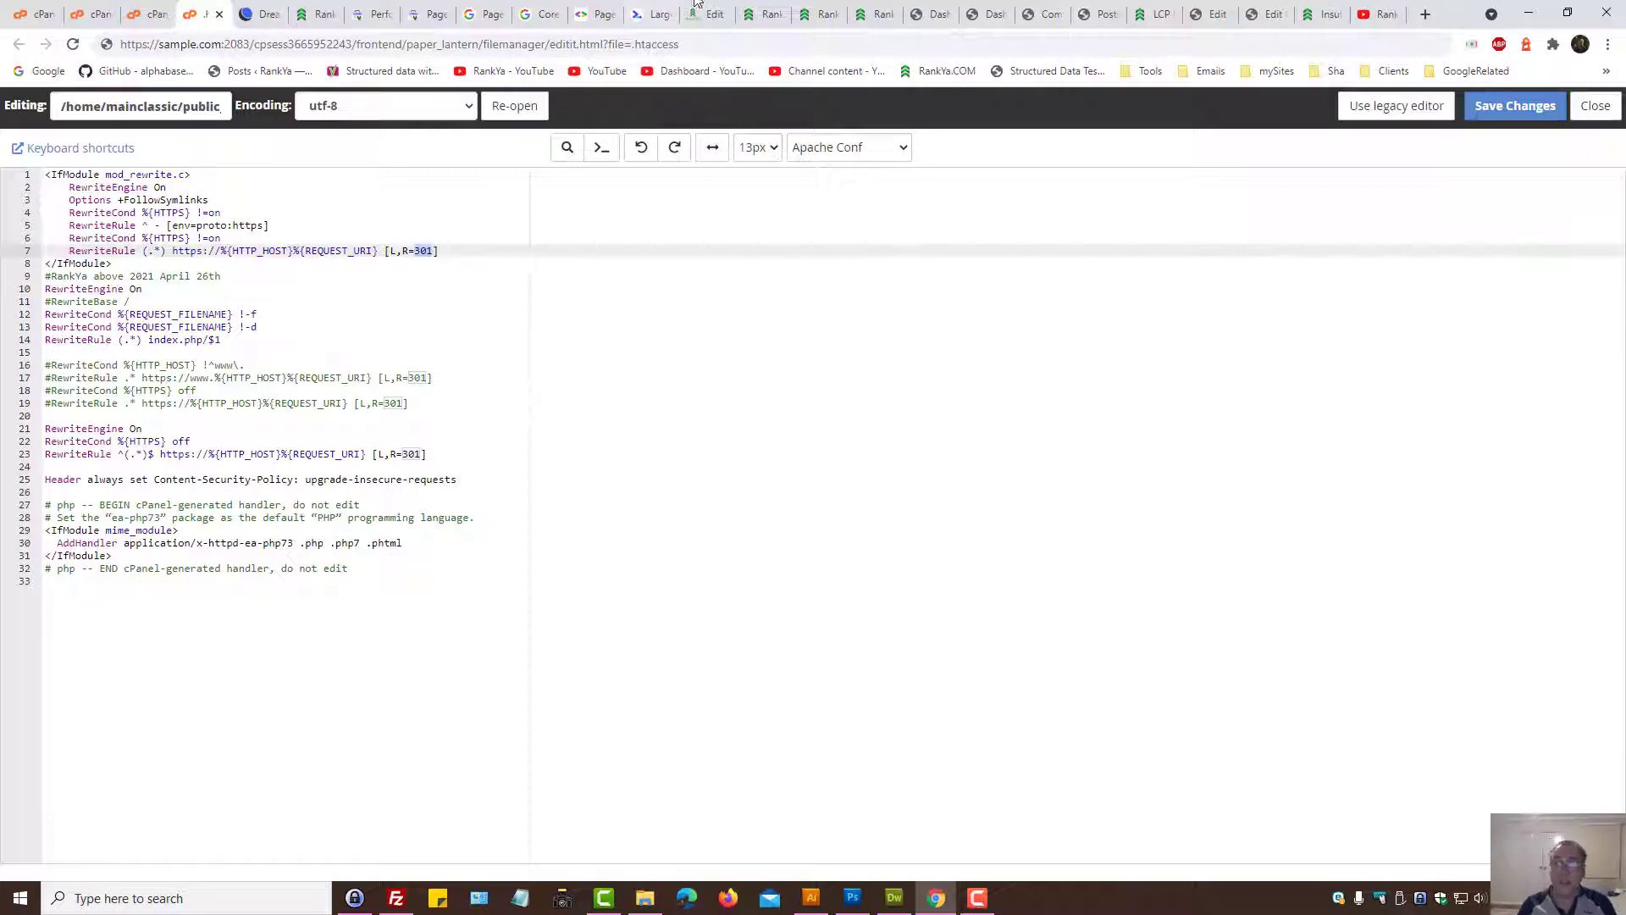
pyautogui.click(872, 14)
pyautogui.moveTo(991, 204)
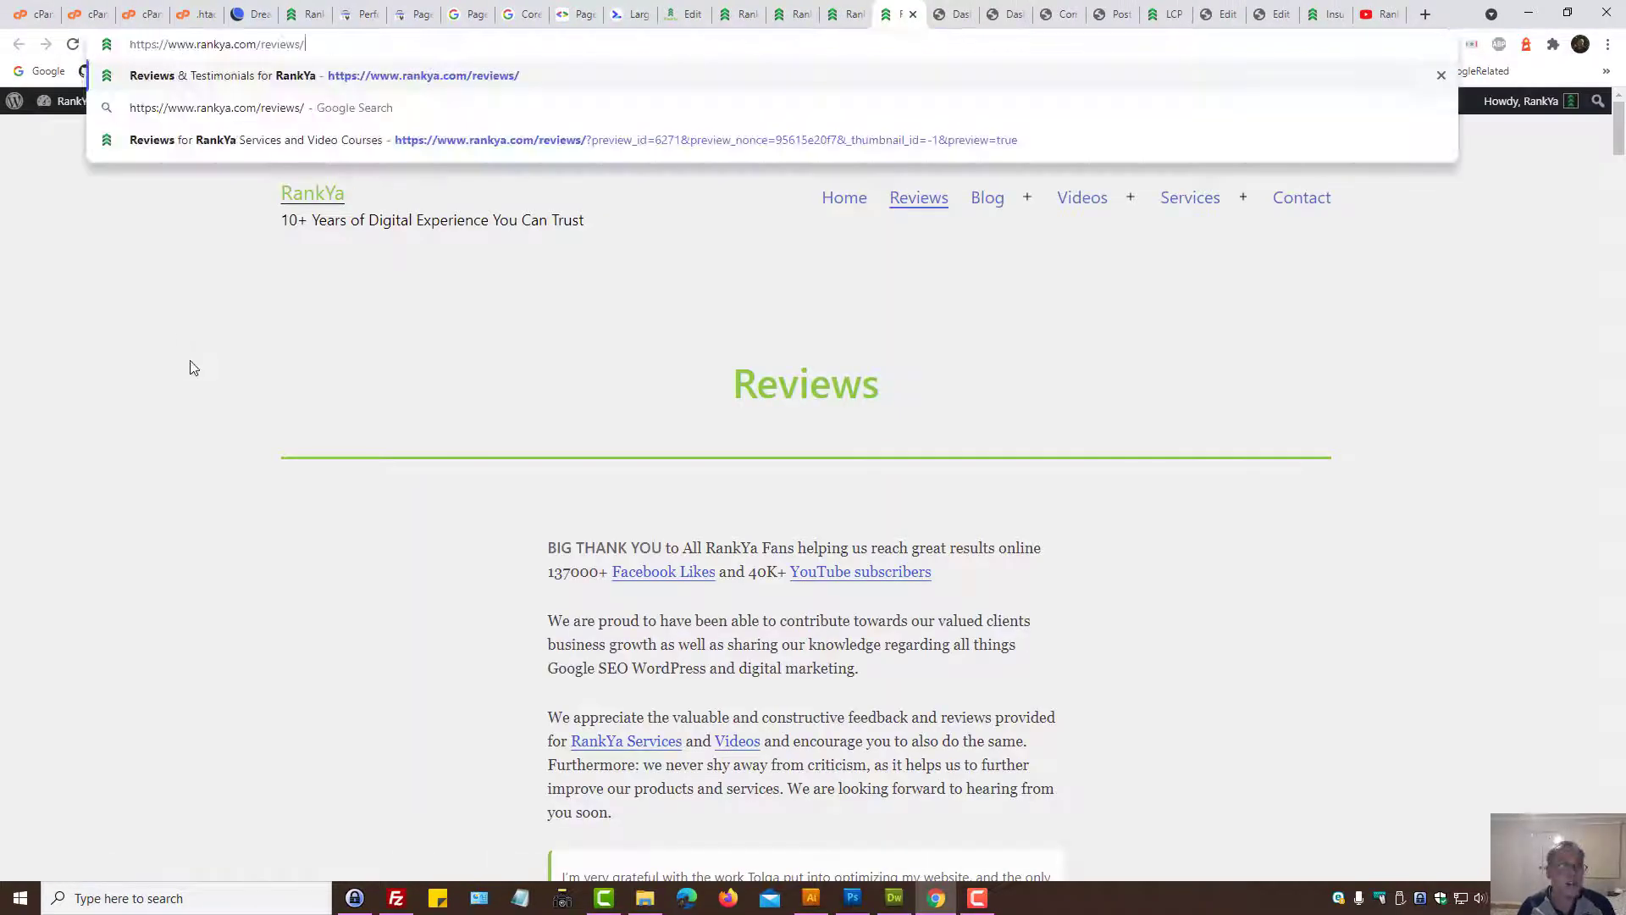
pyautogui.press('Return')
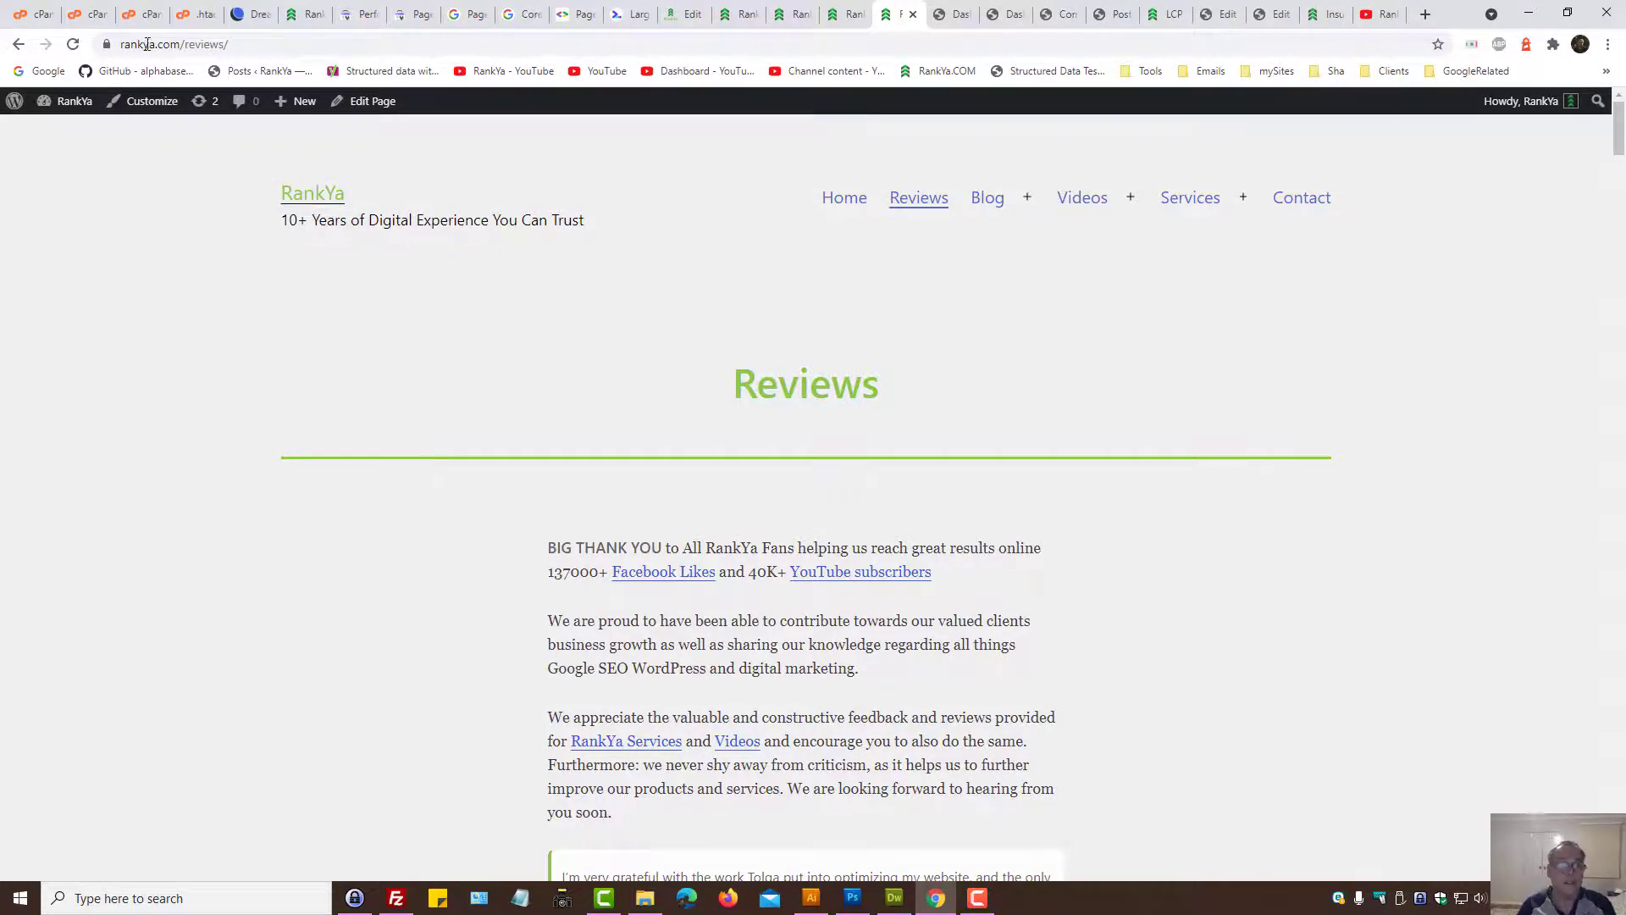
pyautogui.click(197, 14)
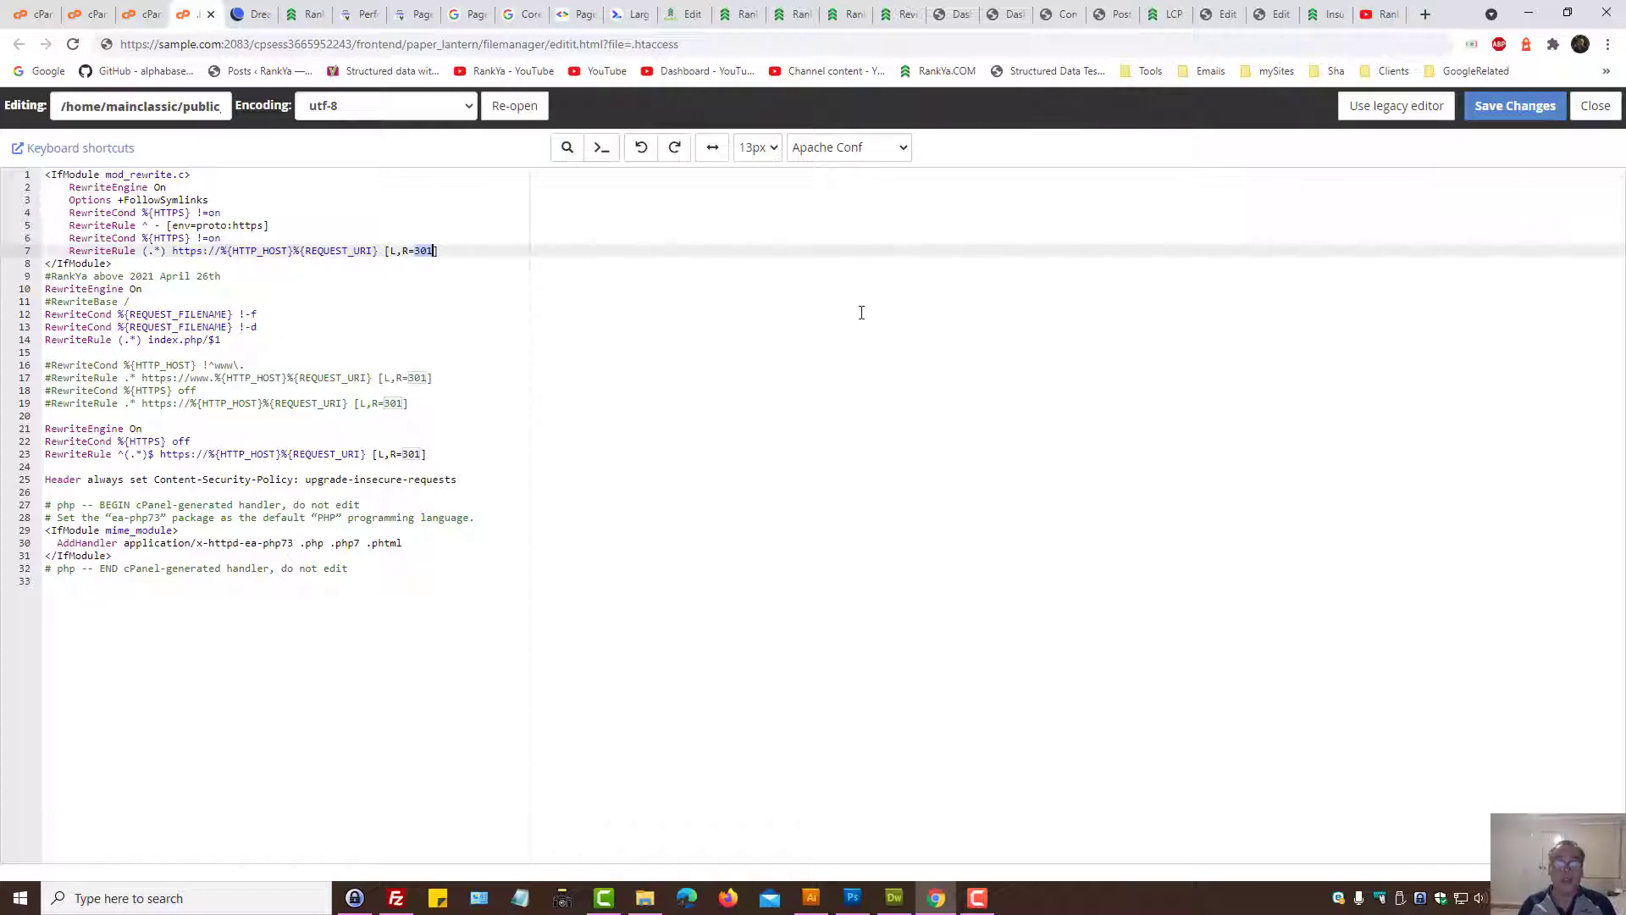
pyautogui.click(900, 15)
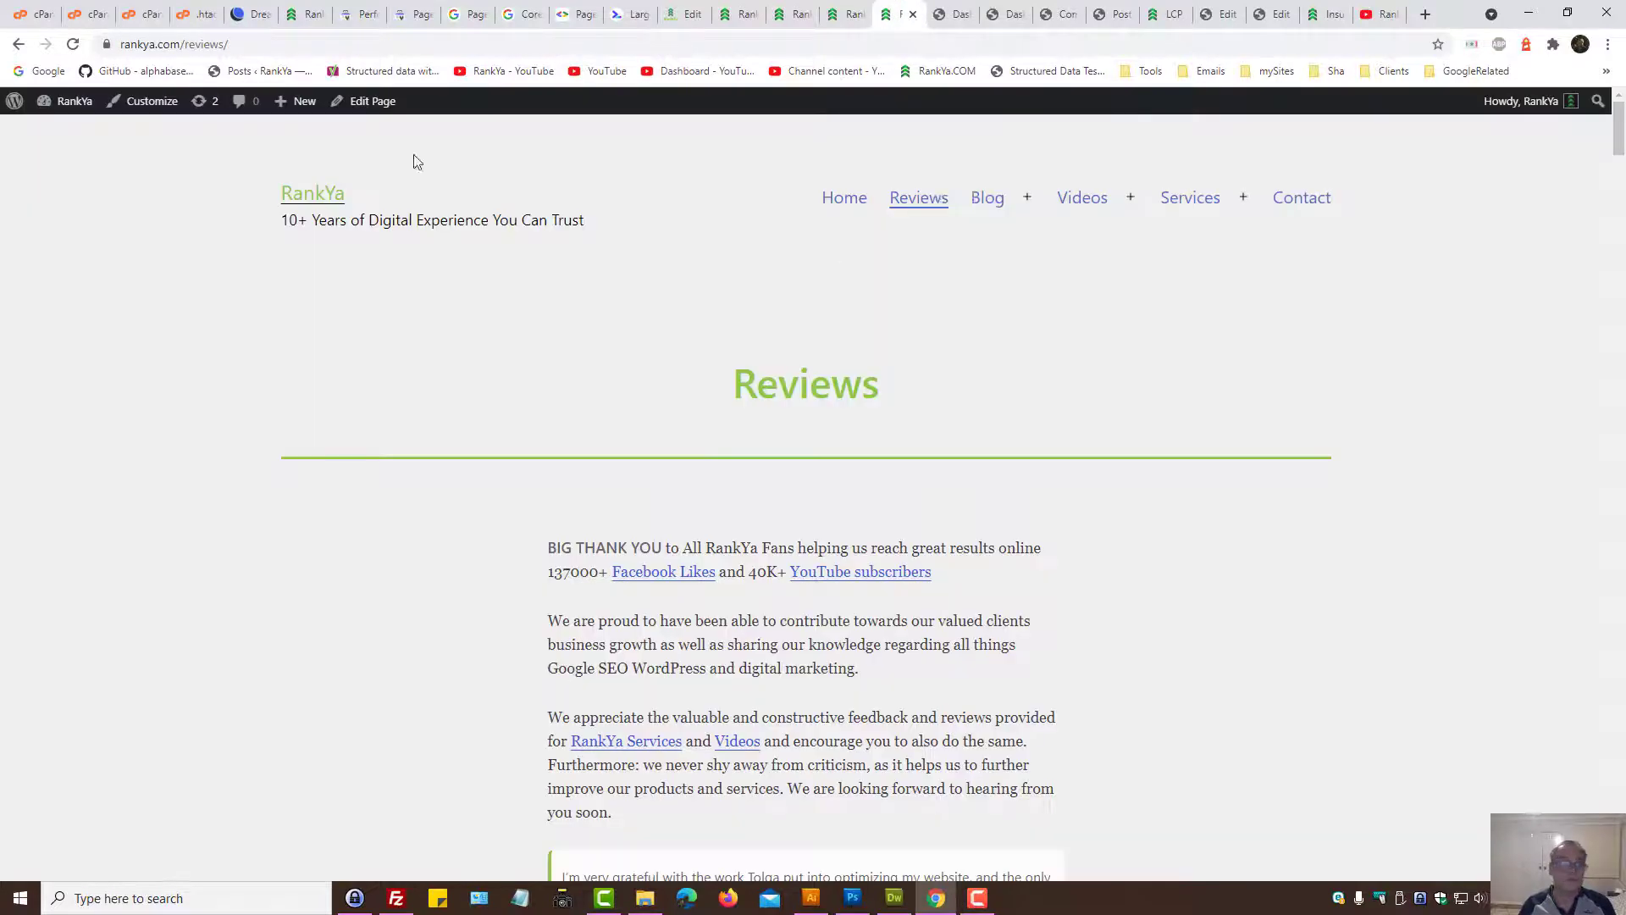
pyautogui.click(190, 42)
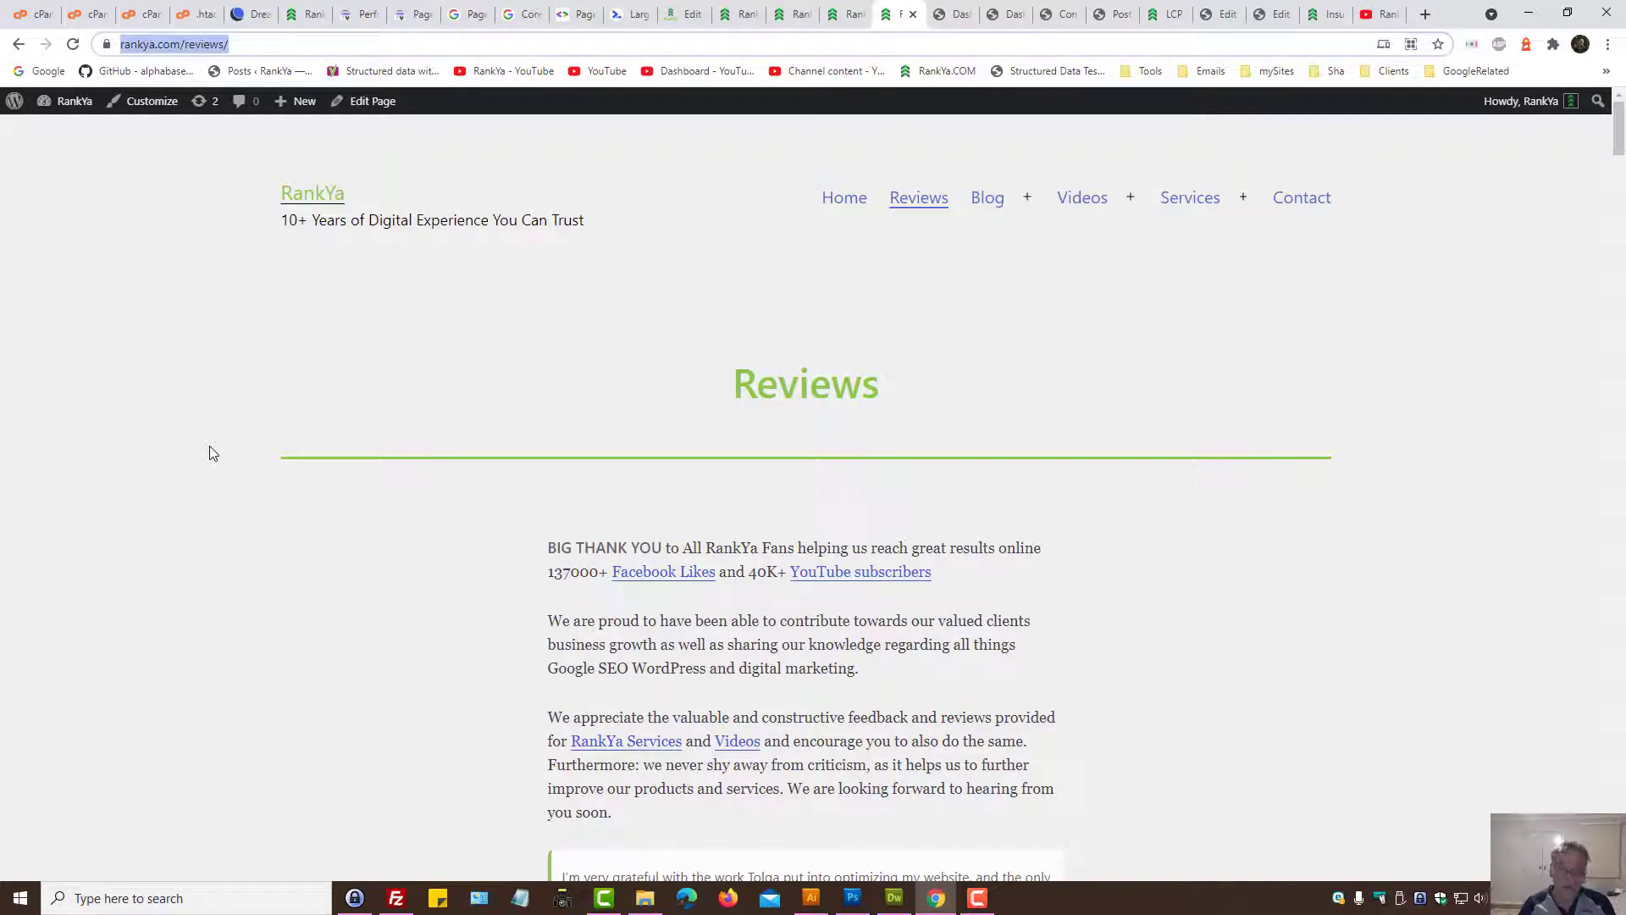
pyautogui.press('BackSpace')
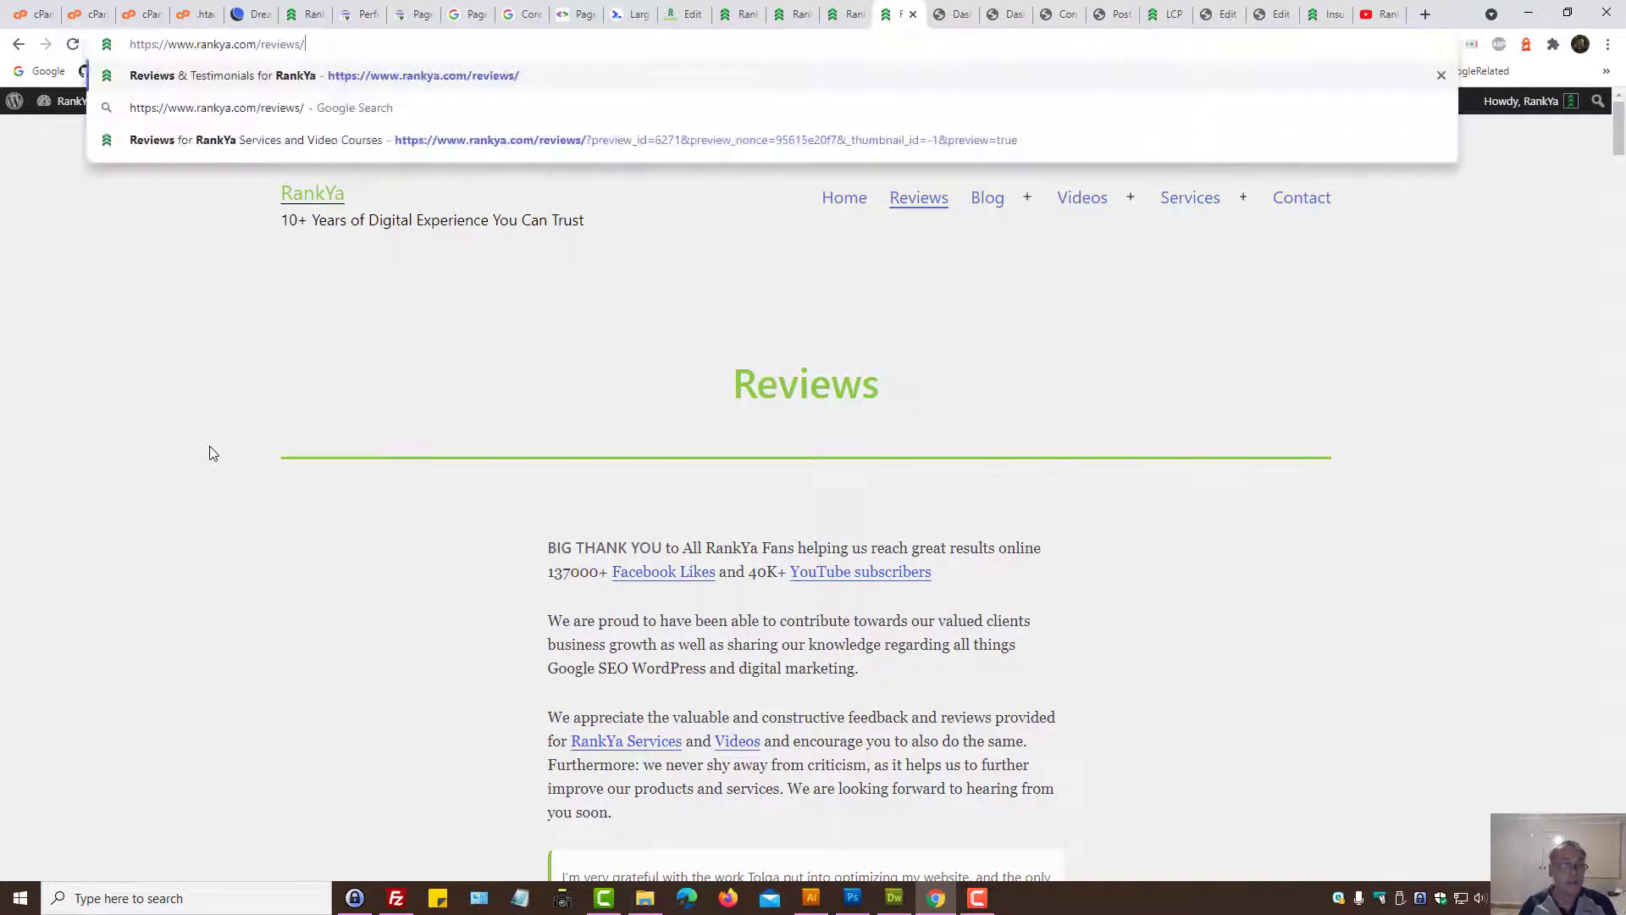
pyautogui.click(194, 44)
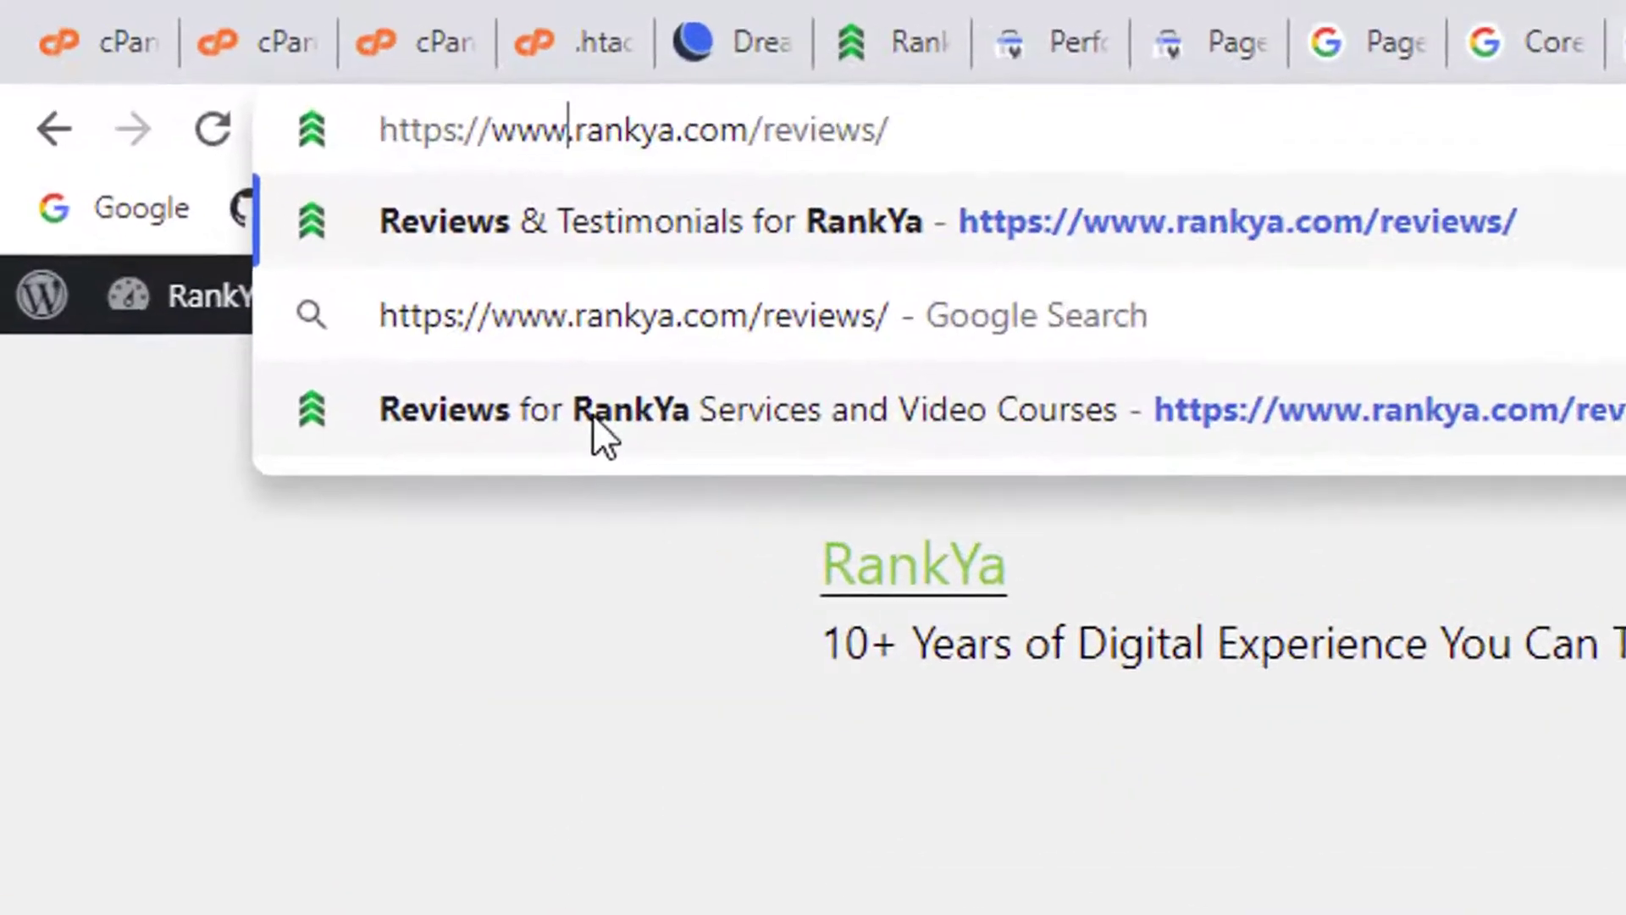
pyautogui.press('BackSpace')
pyautogui.press('BackSpace')
pyautogui.press('BackSpace')
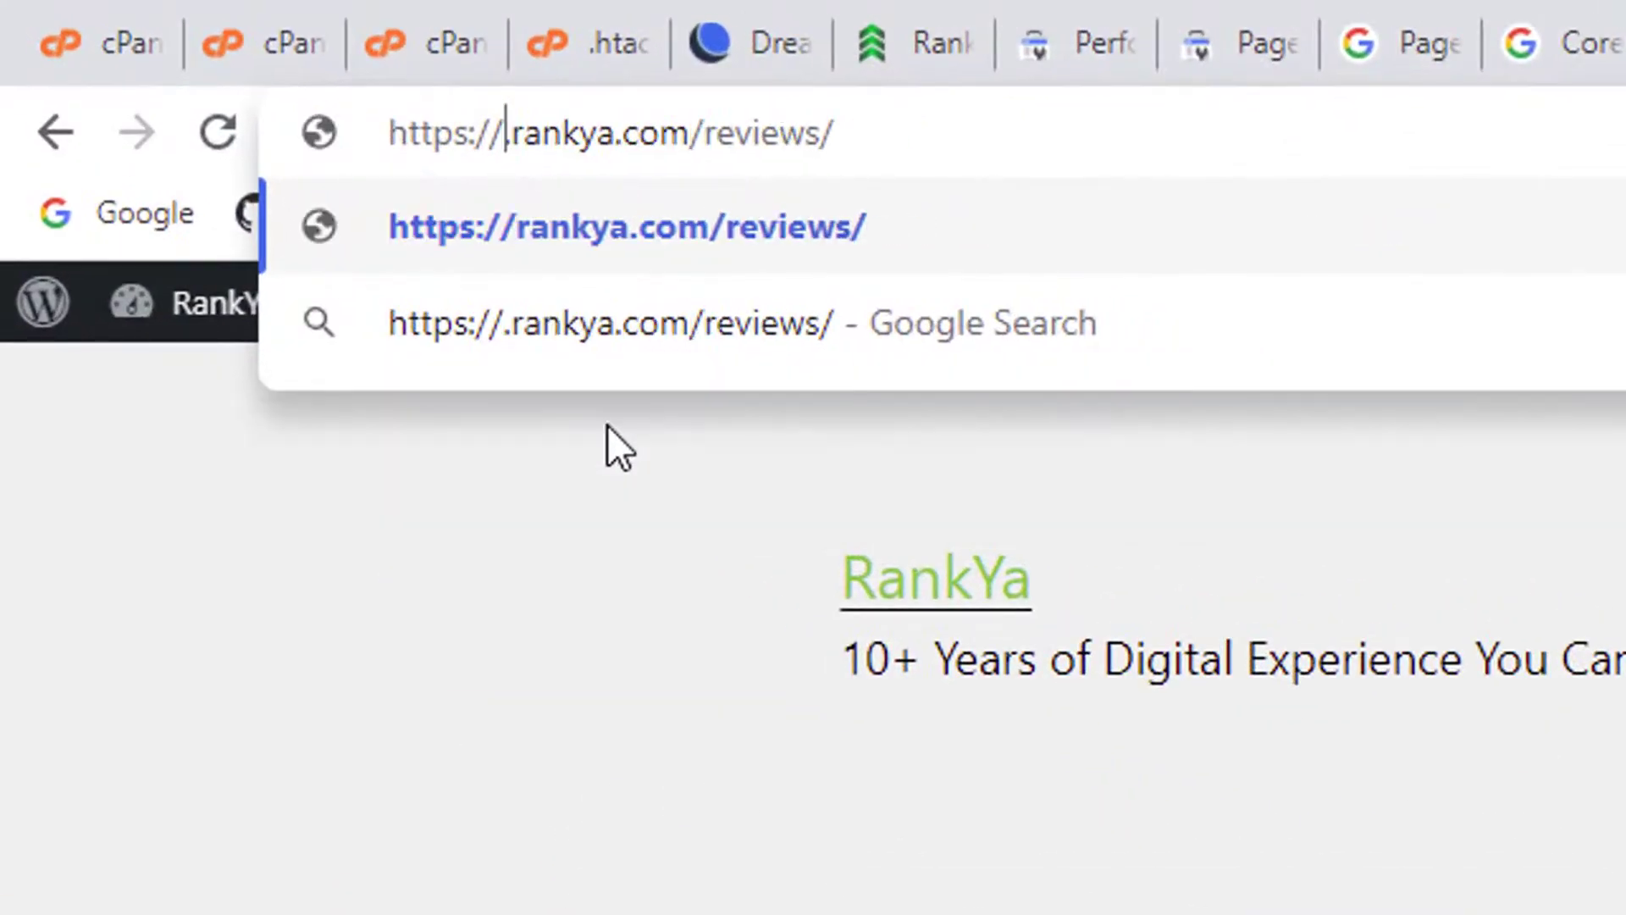
pyautogui.press('Delete')
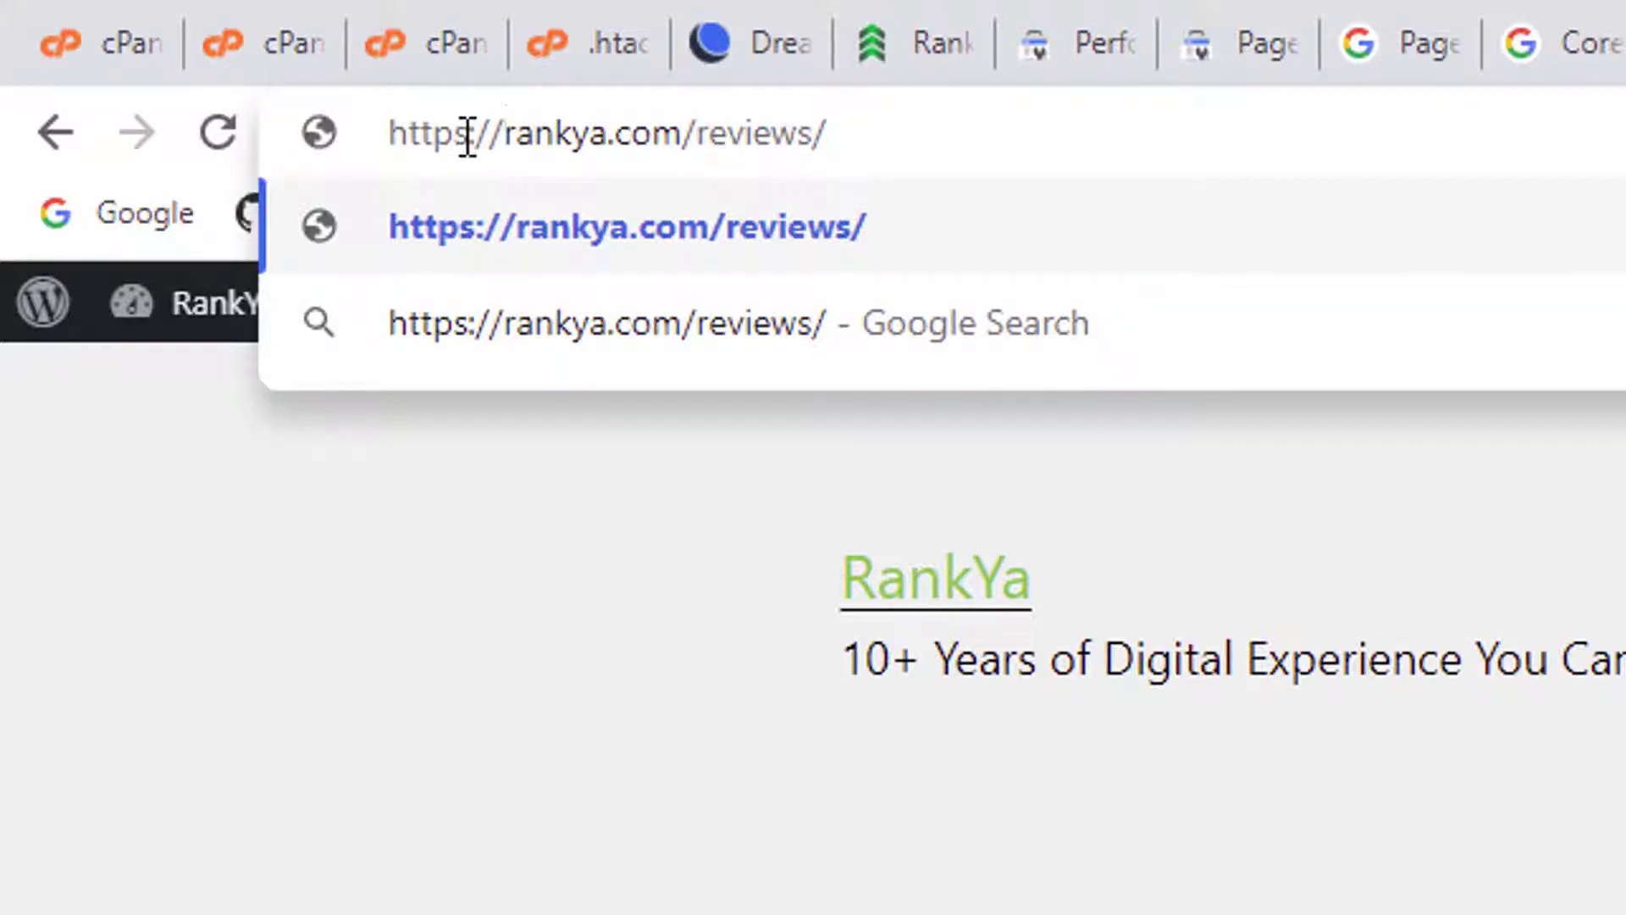
pyautogui.press('BackSpace')
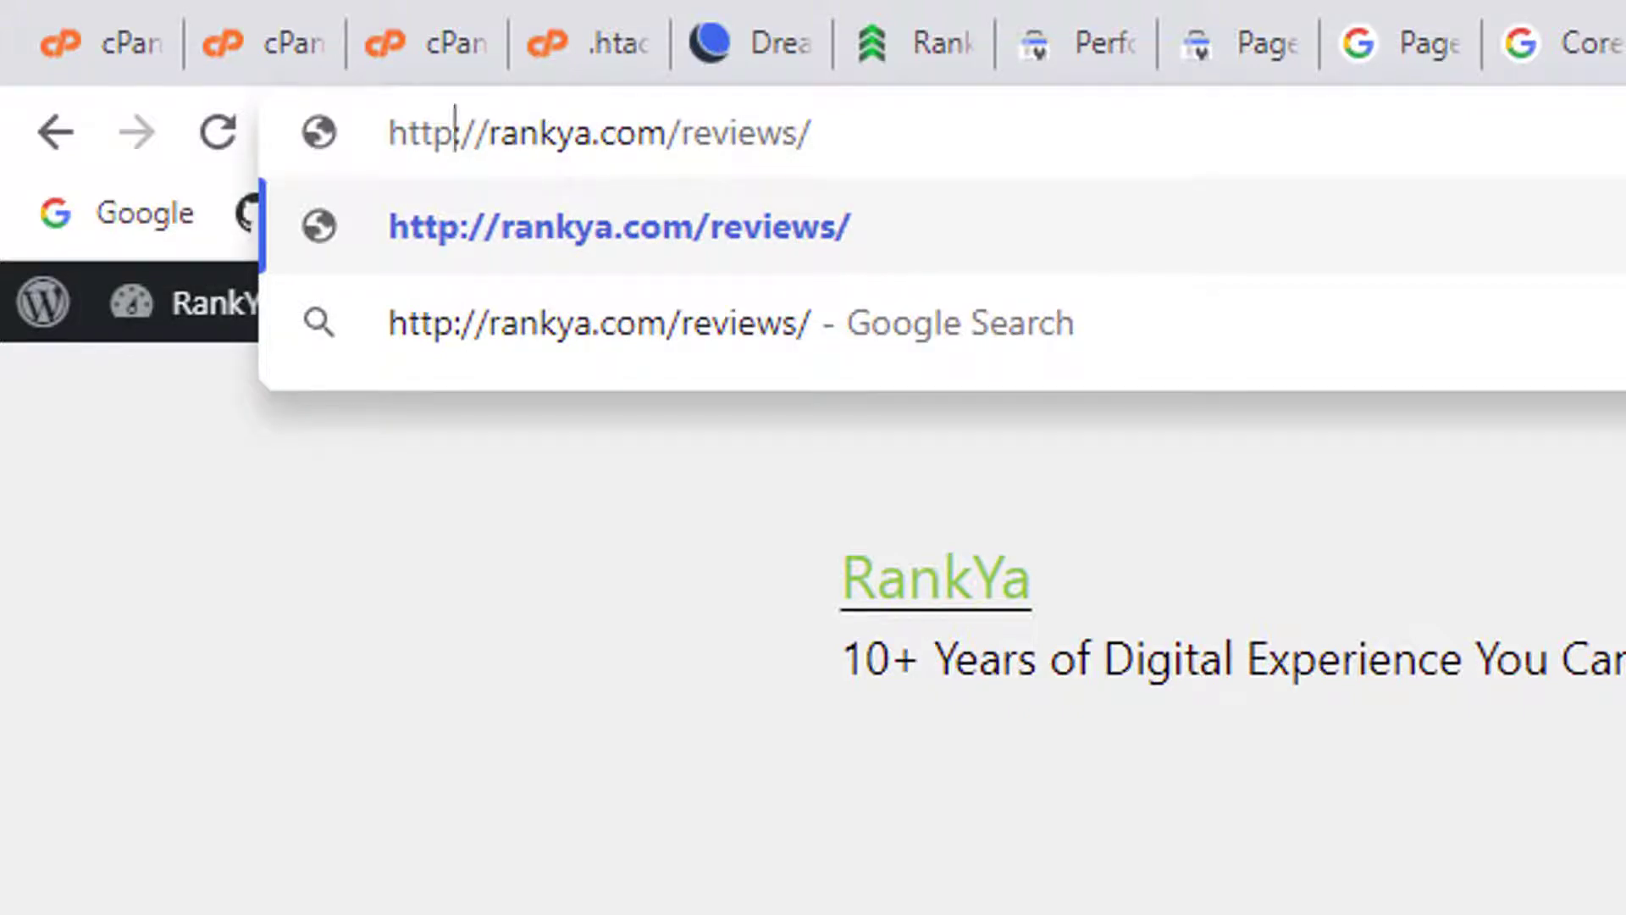
pyautogui.moveTo(388, 128); pyautogui.dragTo(490, 128)
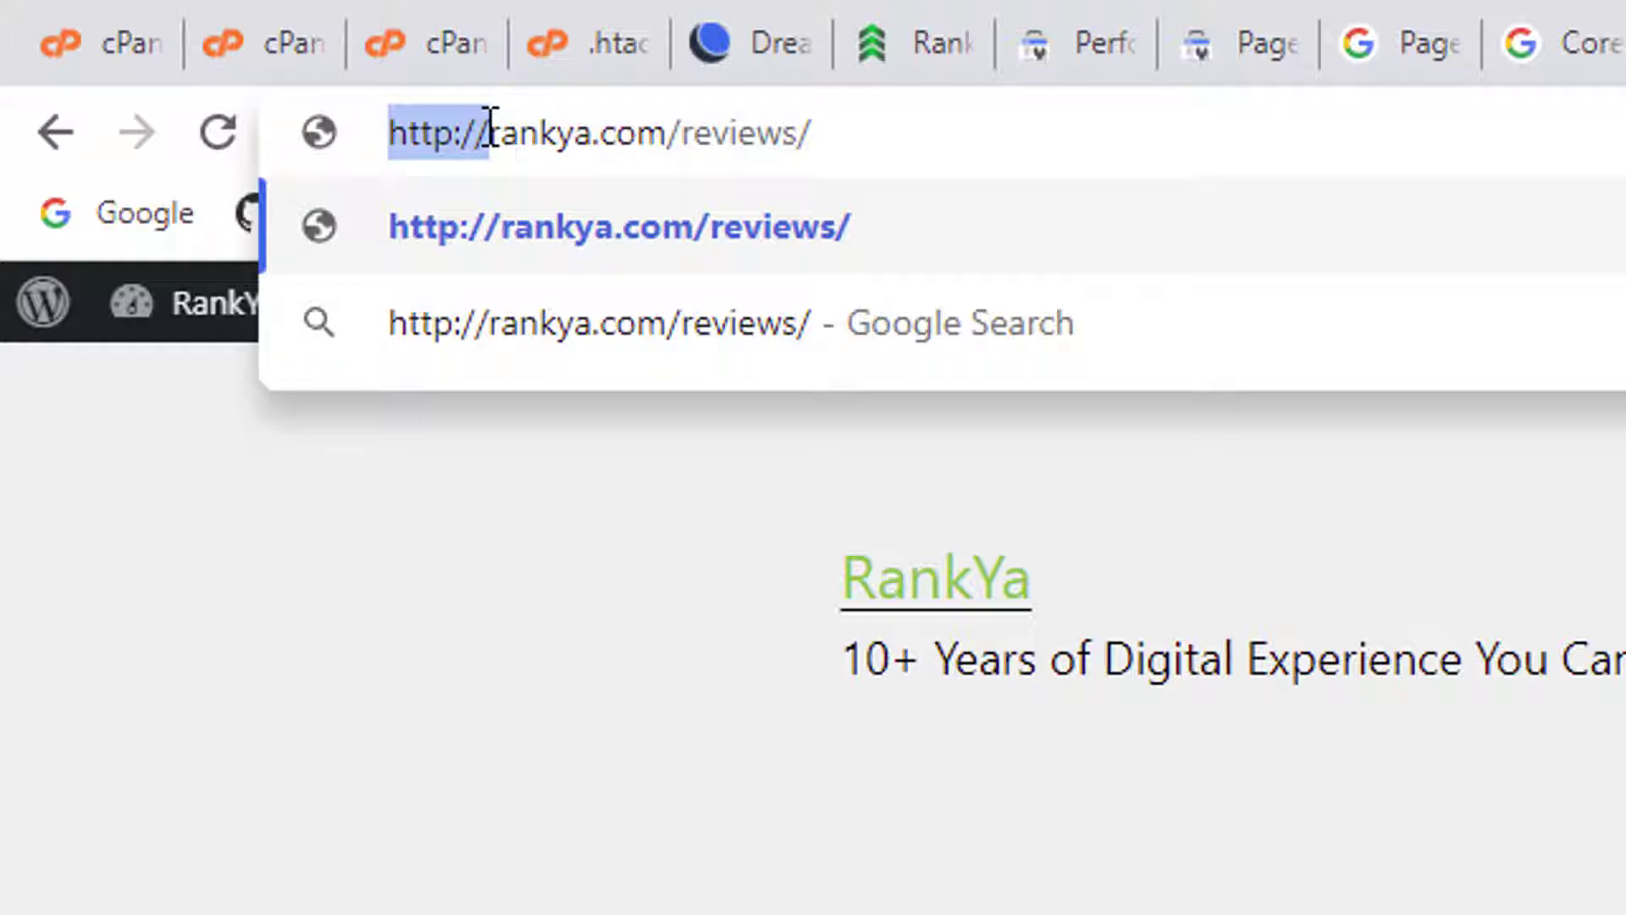
pyautogui.click(489, 128)
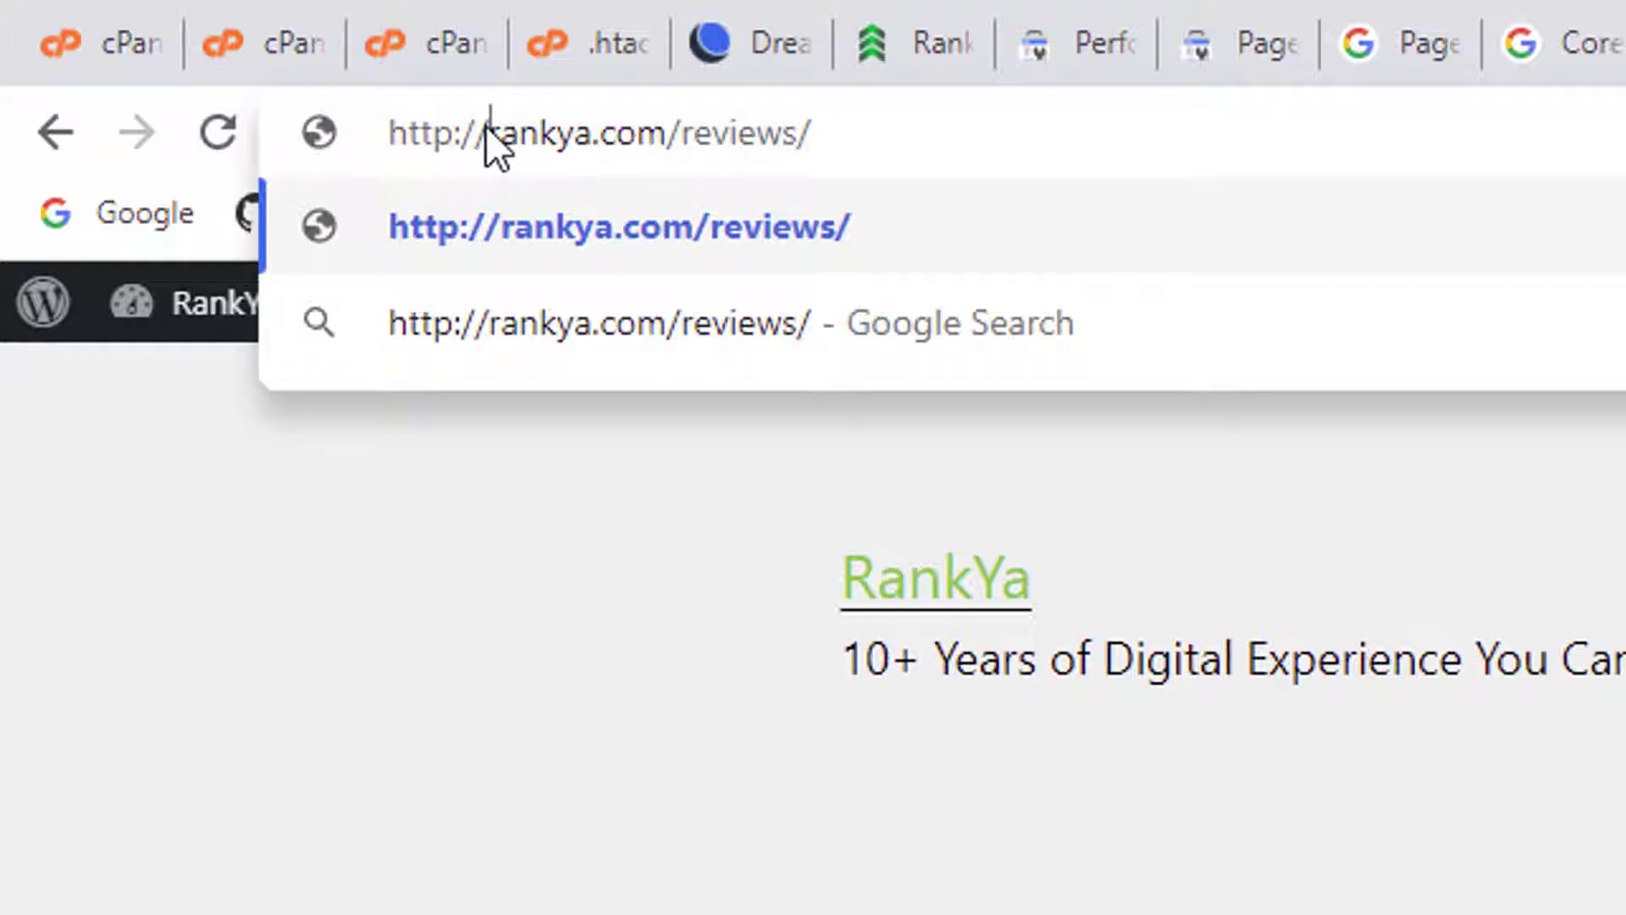
pyautogui.press('Return')
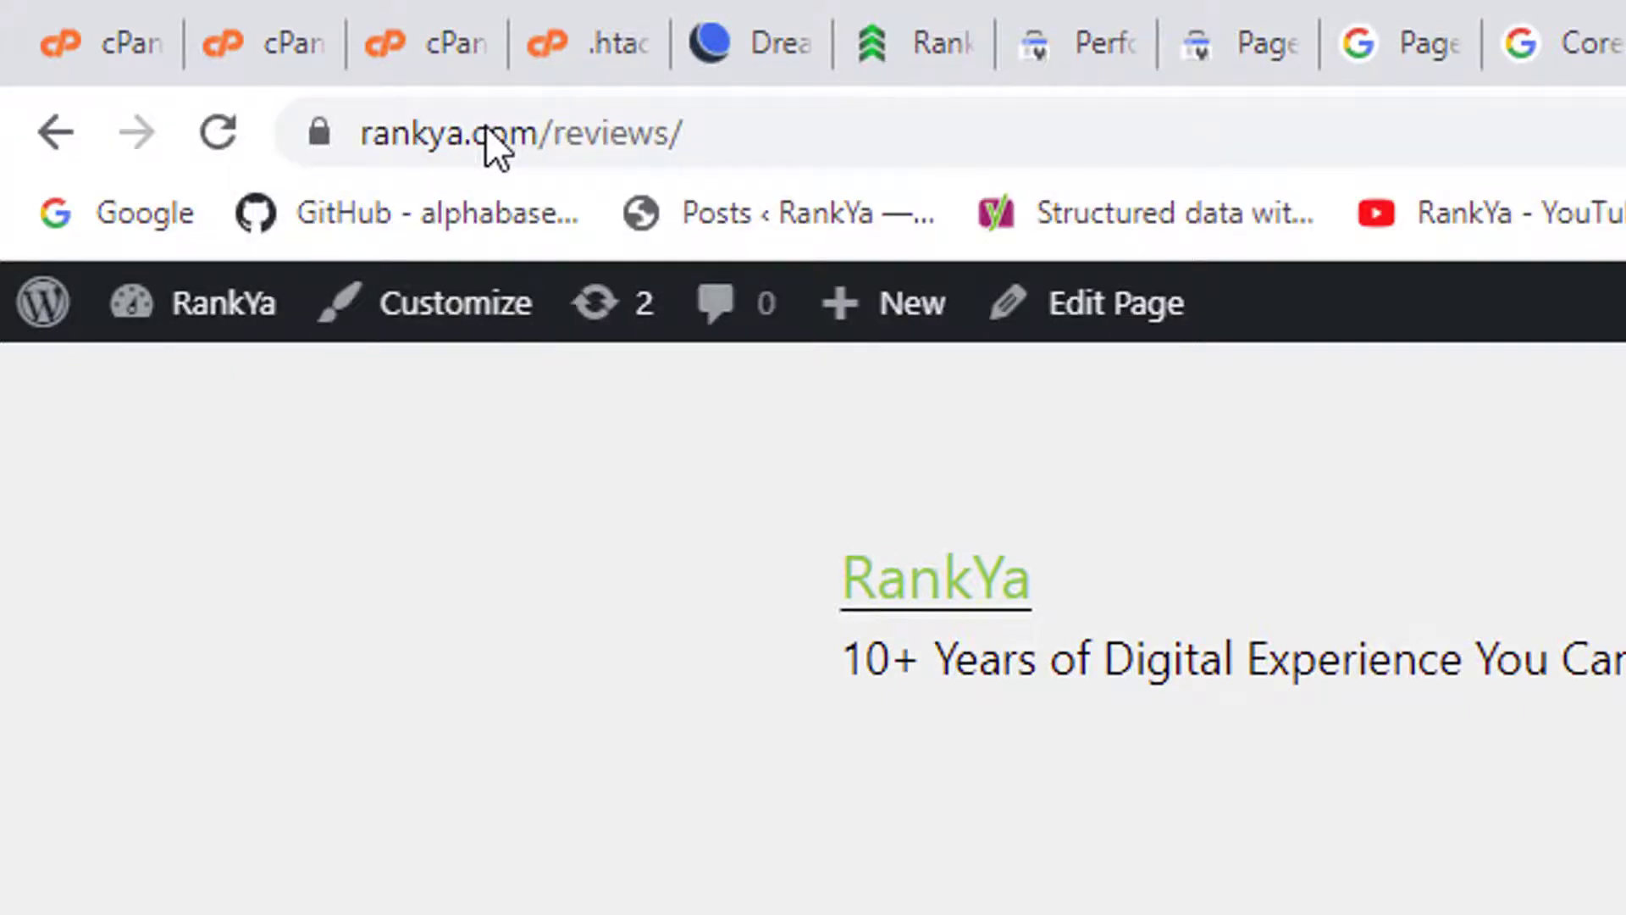
pyautogui.click(485, 126)
pyautogui.doubleClick(486, 127)
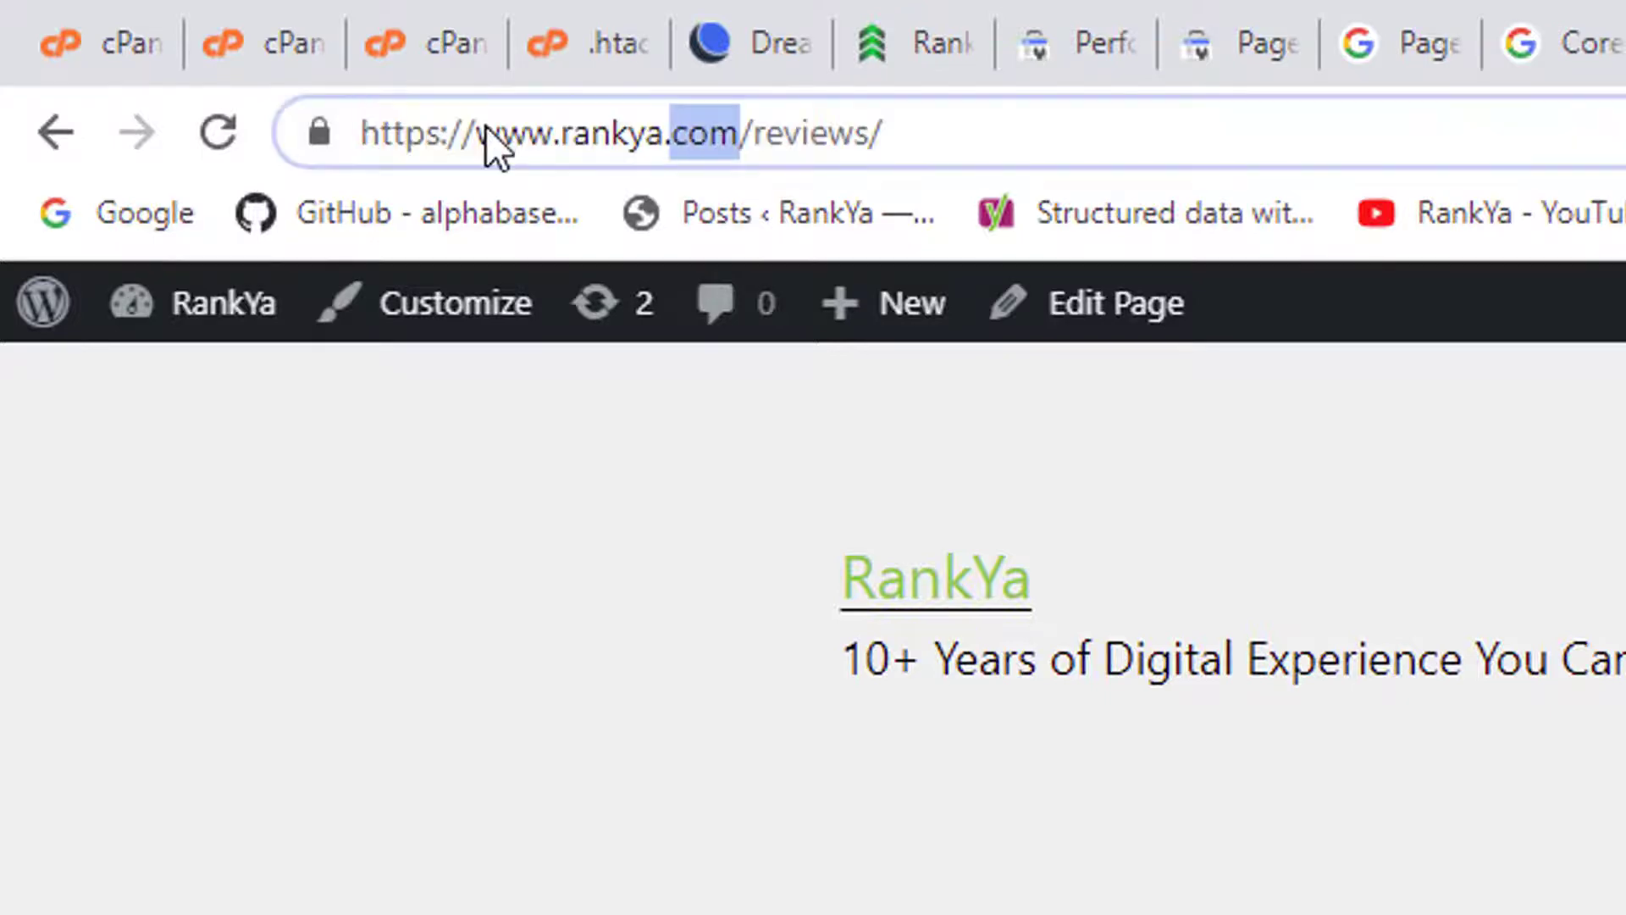
pyautogui.doubleClick(488, 129)
pyautogui.tripleClick(487, 127)
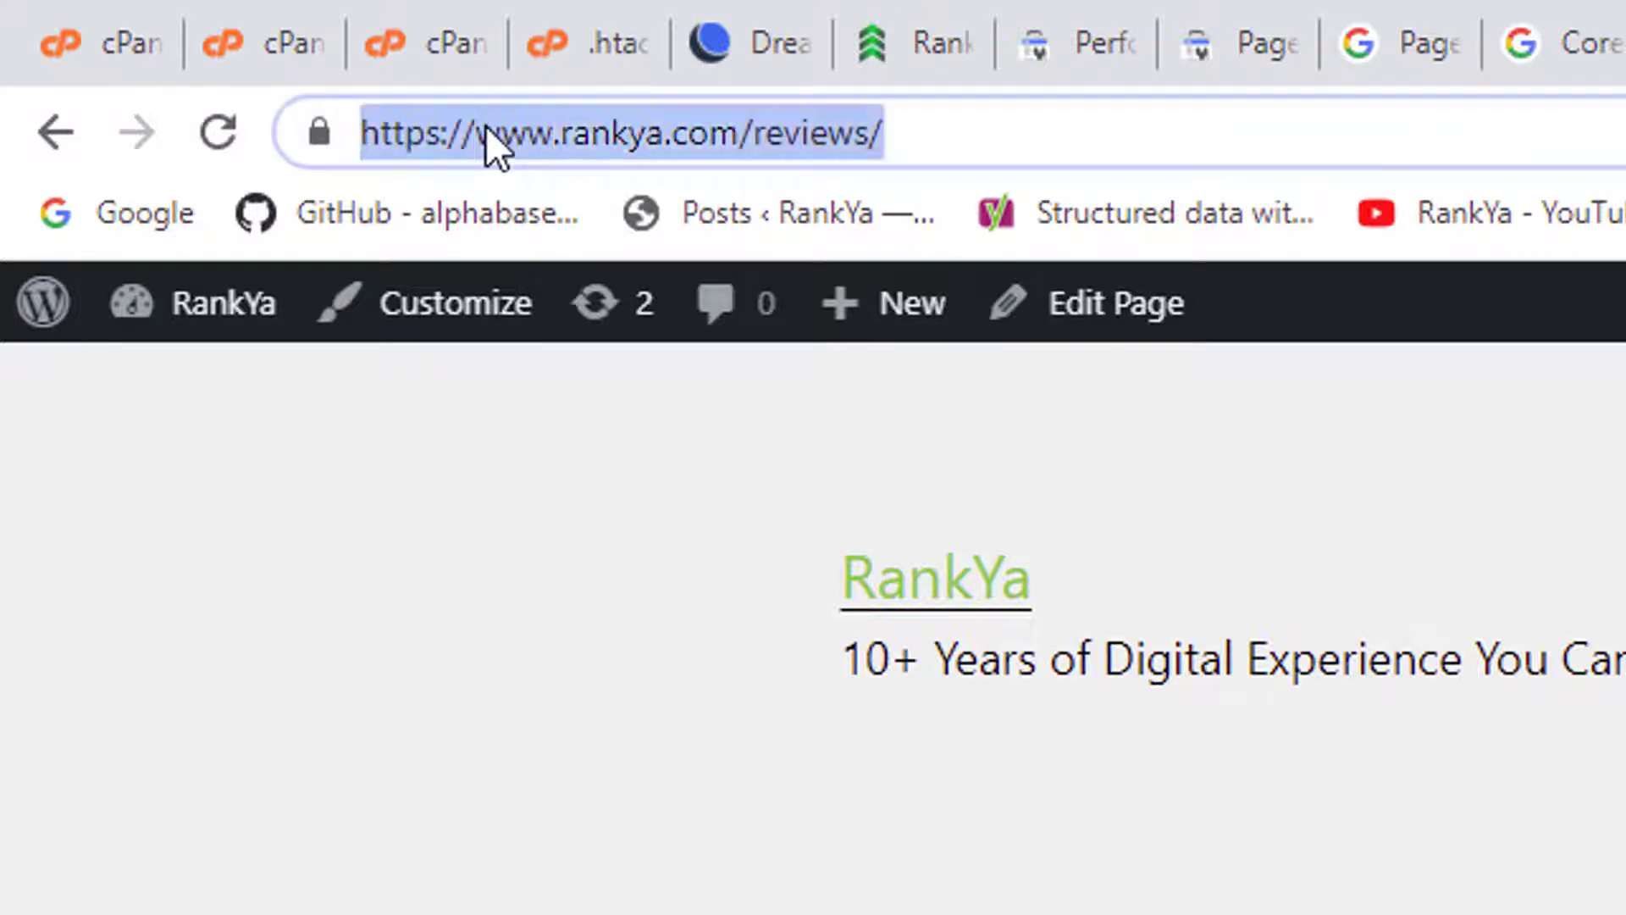
pyautogui.click(403, 630)
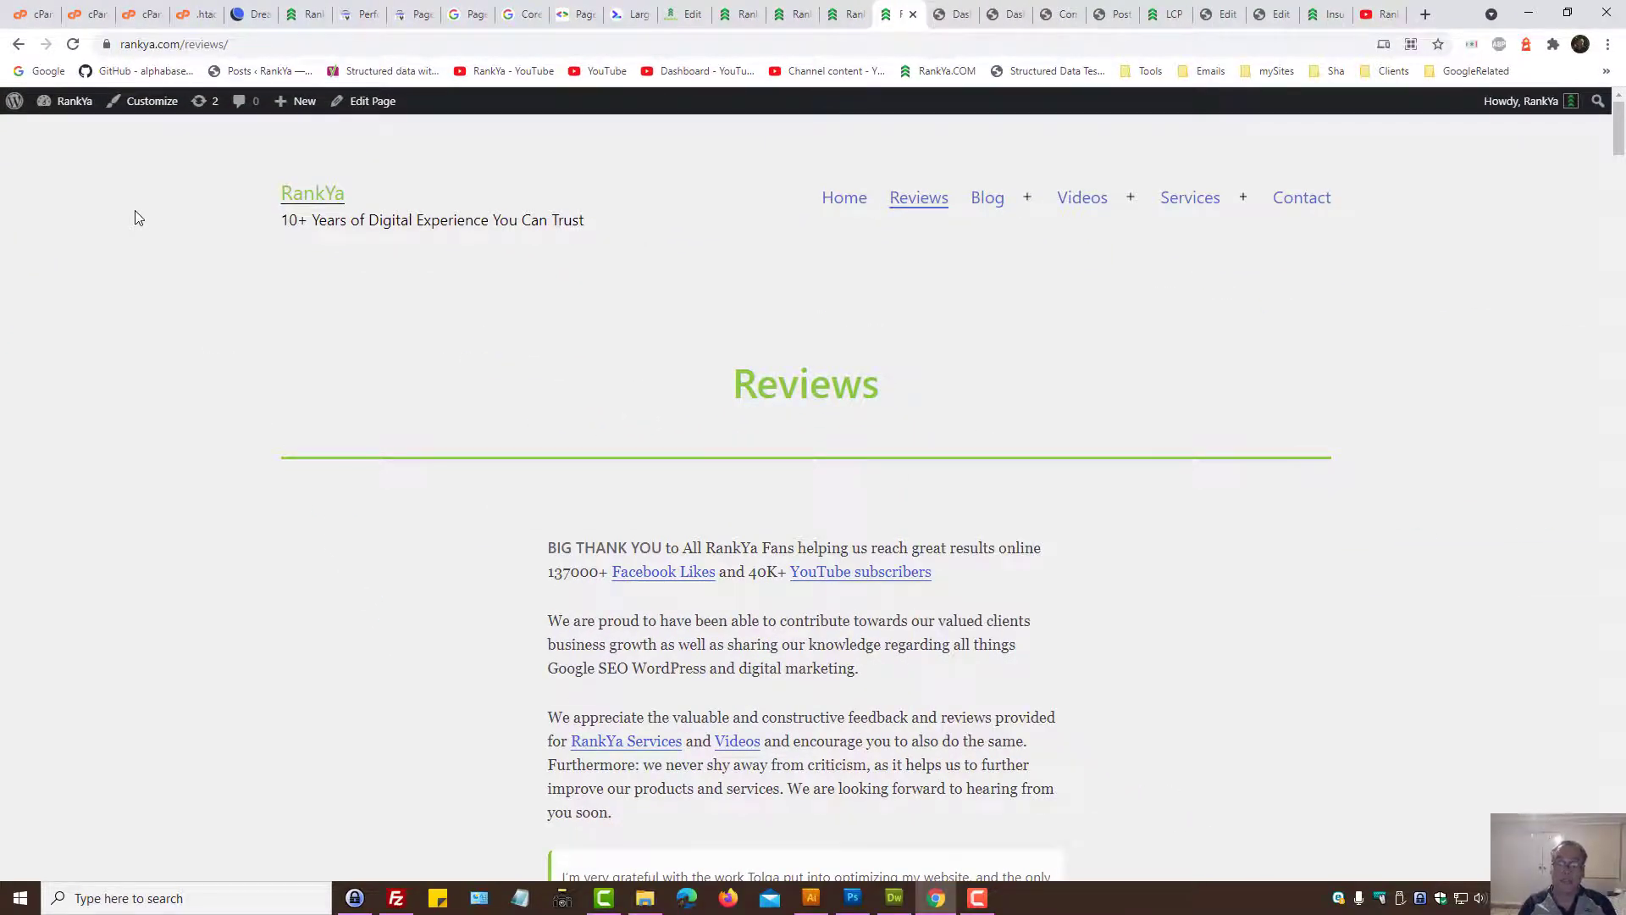
# Go to the SEO blog category through the Blog menu and scroll to the Local Business SEO post.
pyautogui.click(1024, 193)
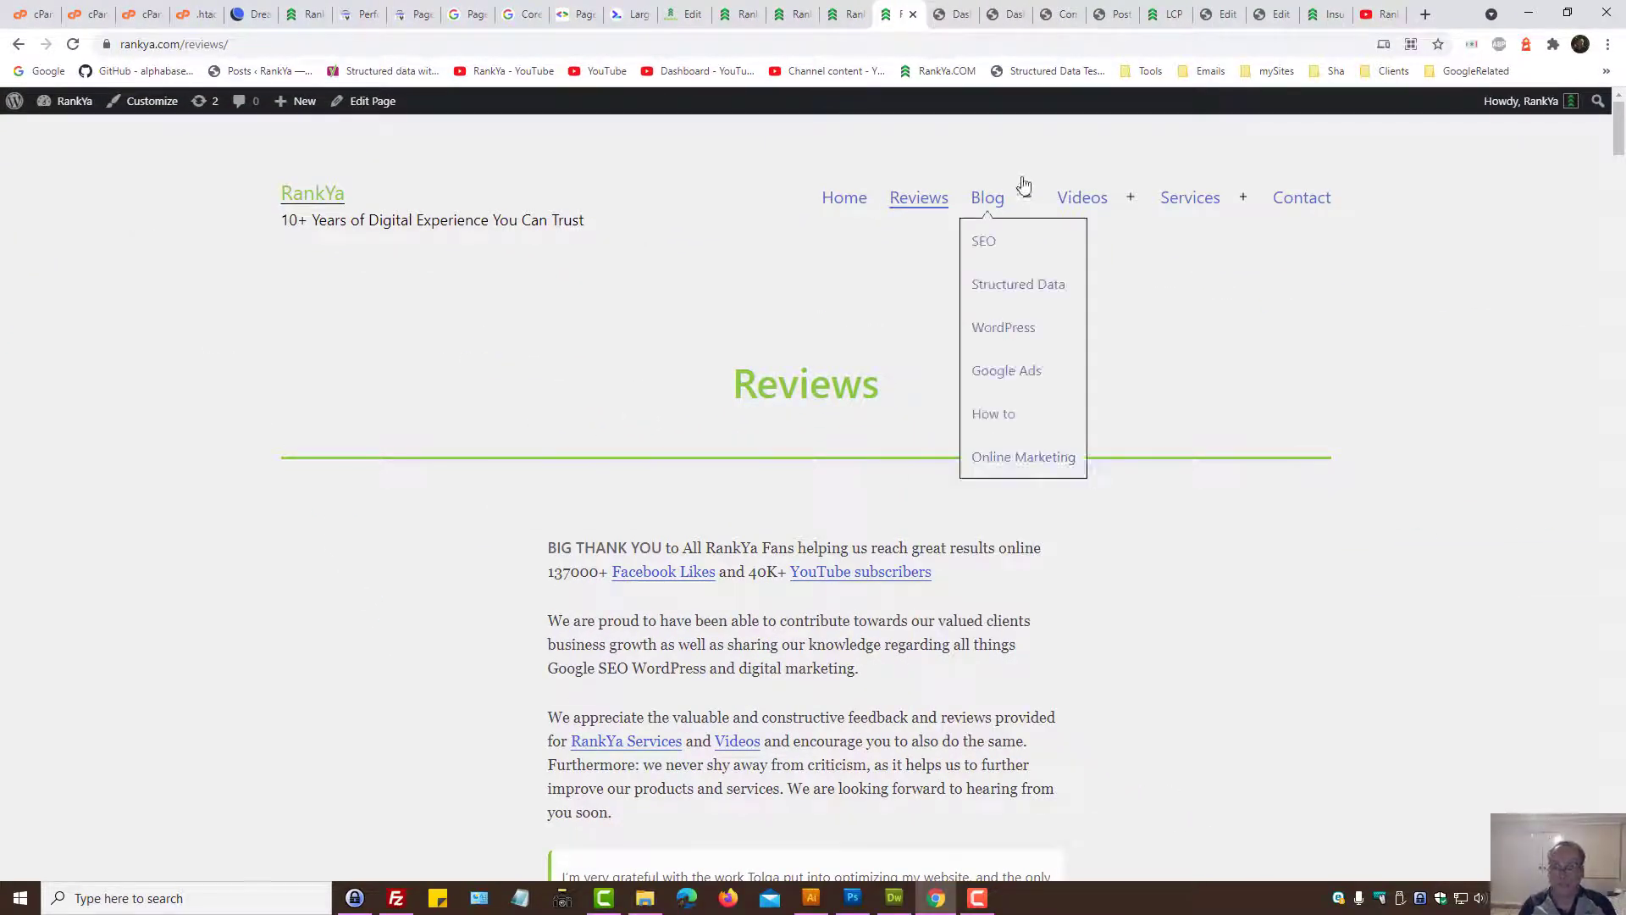
pyautogui.click(983, 244)
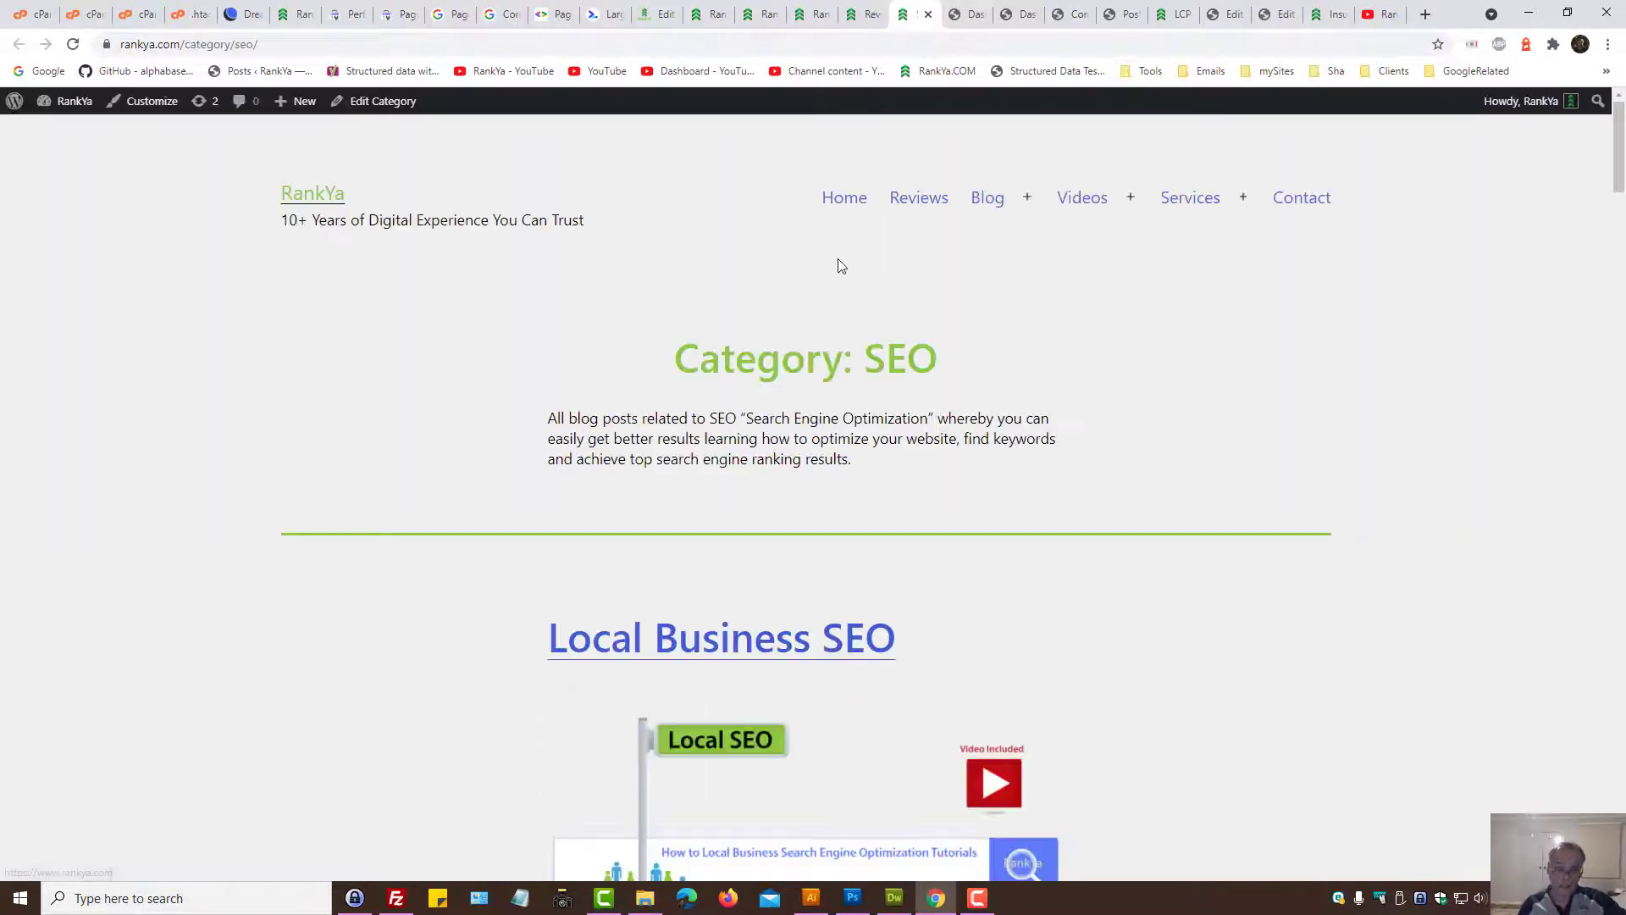
pyautogui.scroll(-3, 762, 377)
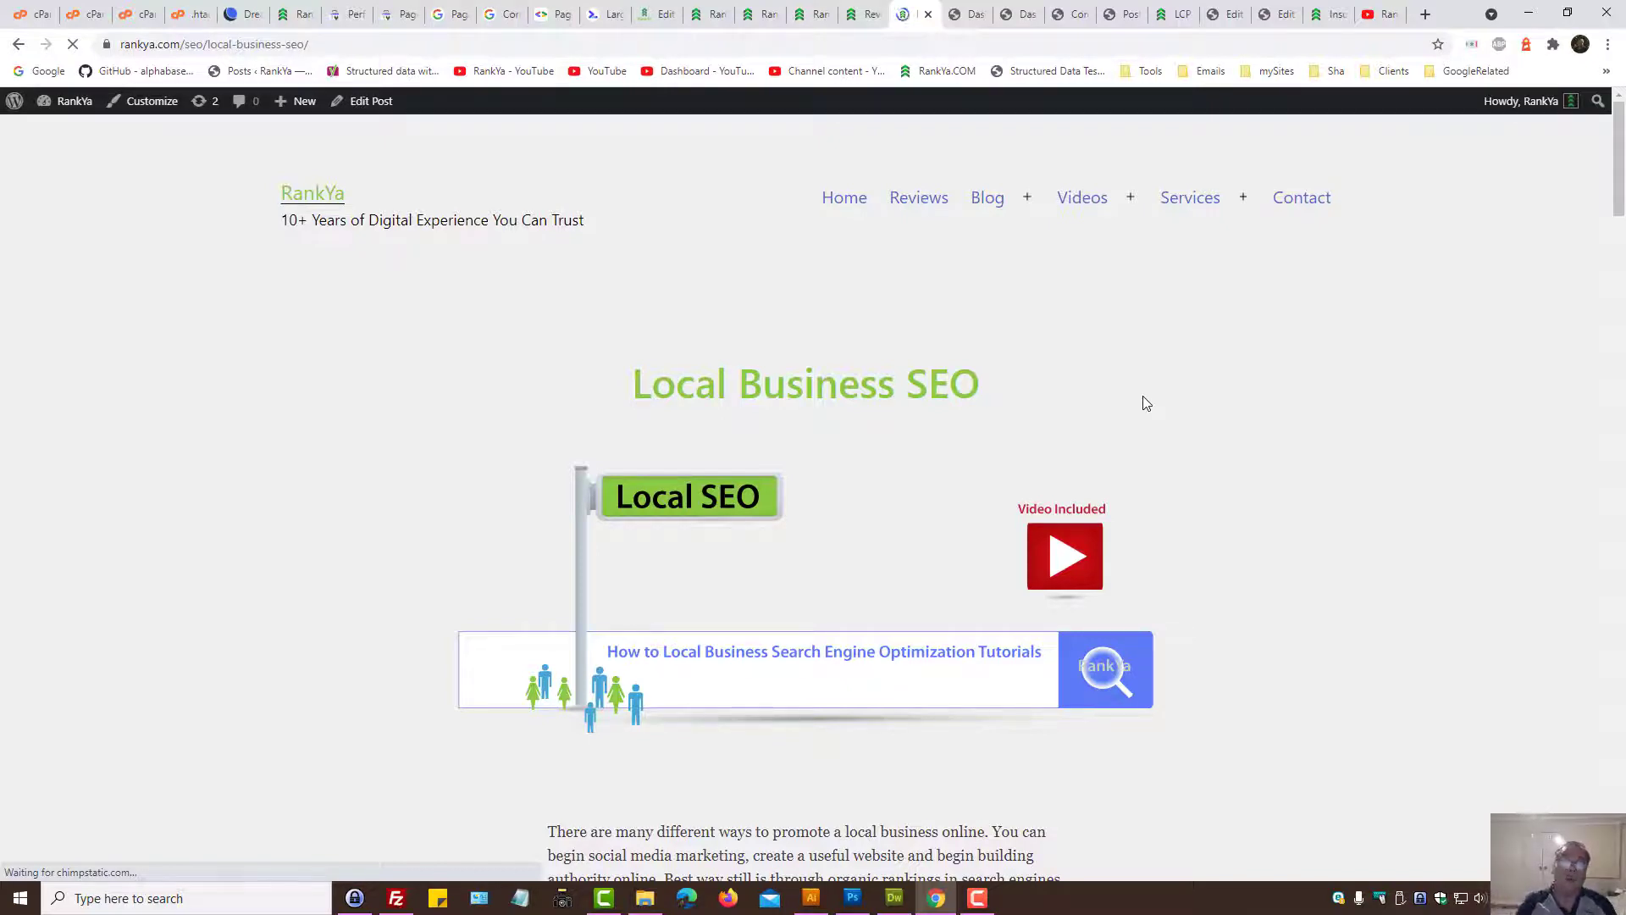
# Return to Search Console's Page experience report and right-click the insufficient HTTPS coverage warning.
pyautogui.click(351, 13)
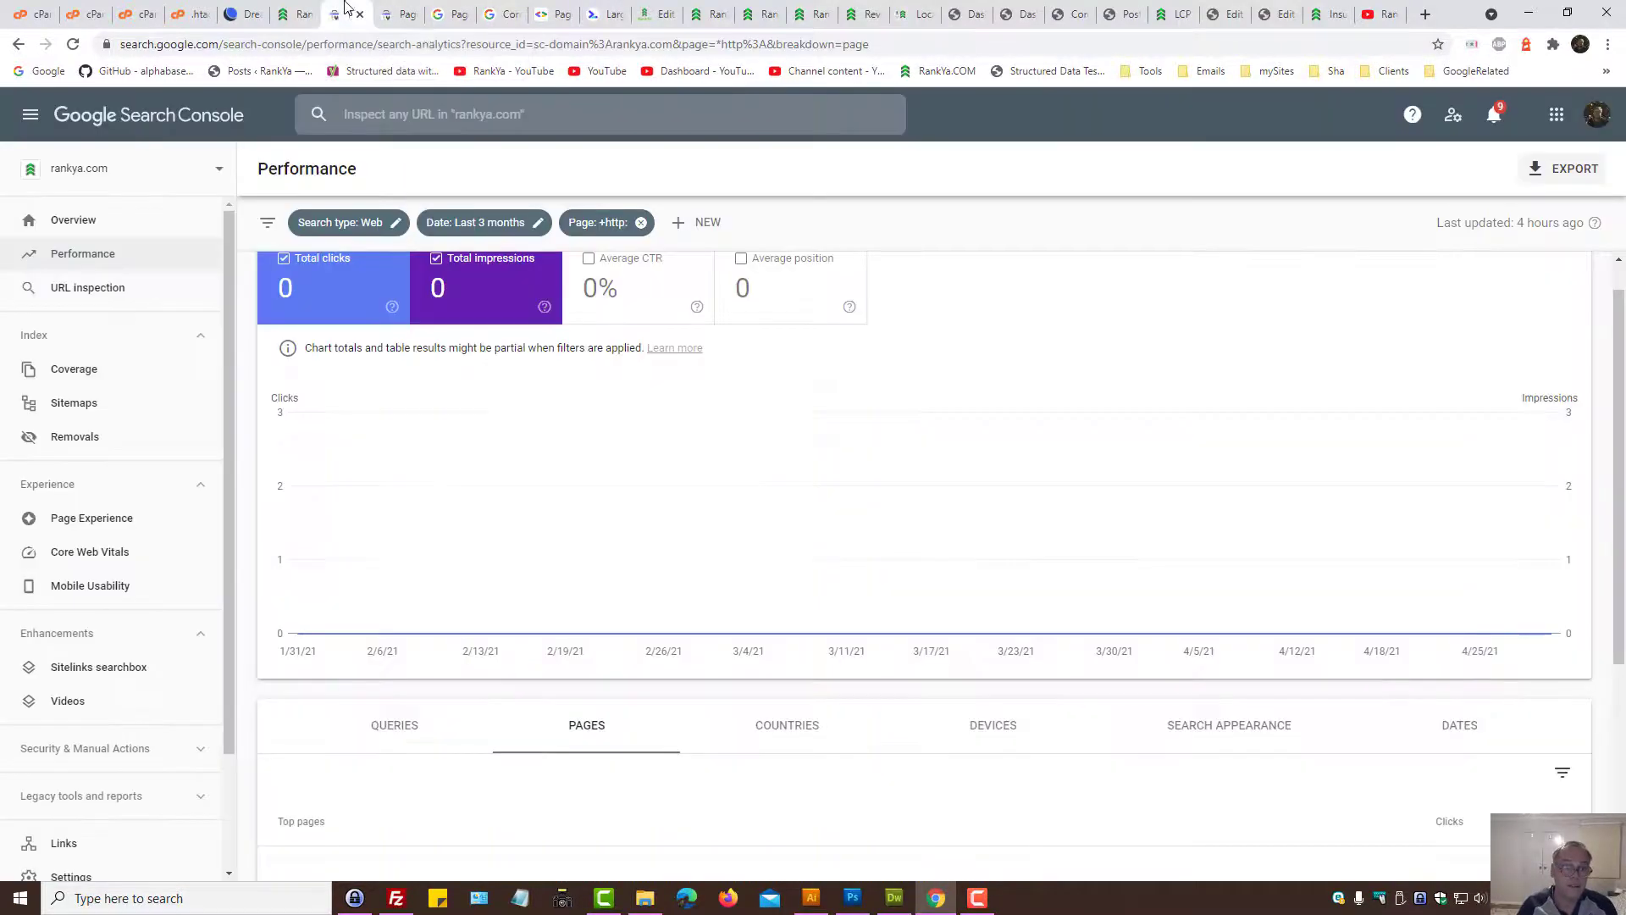
pyautogui.click(401, 9)
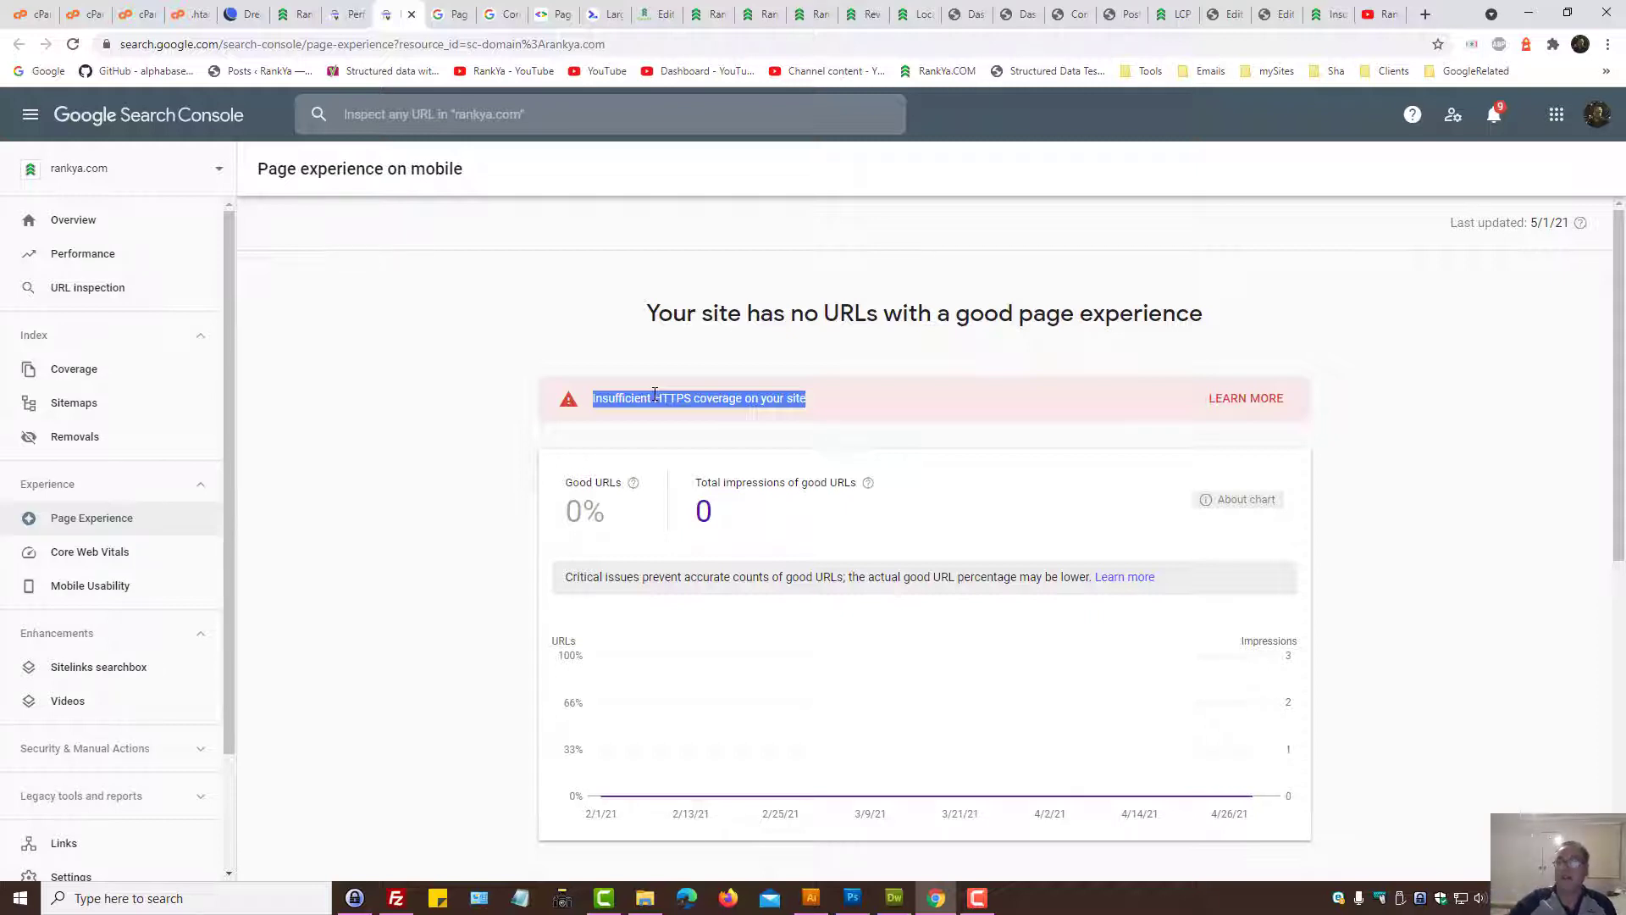
pyautogui.rightClick(669, 391)
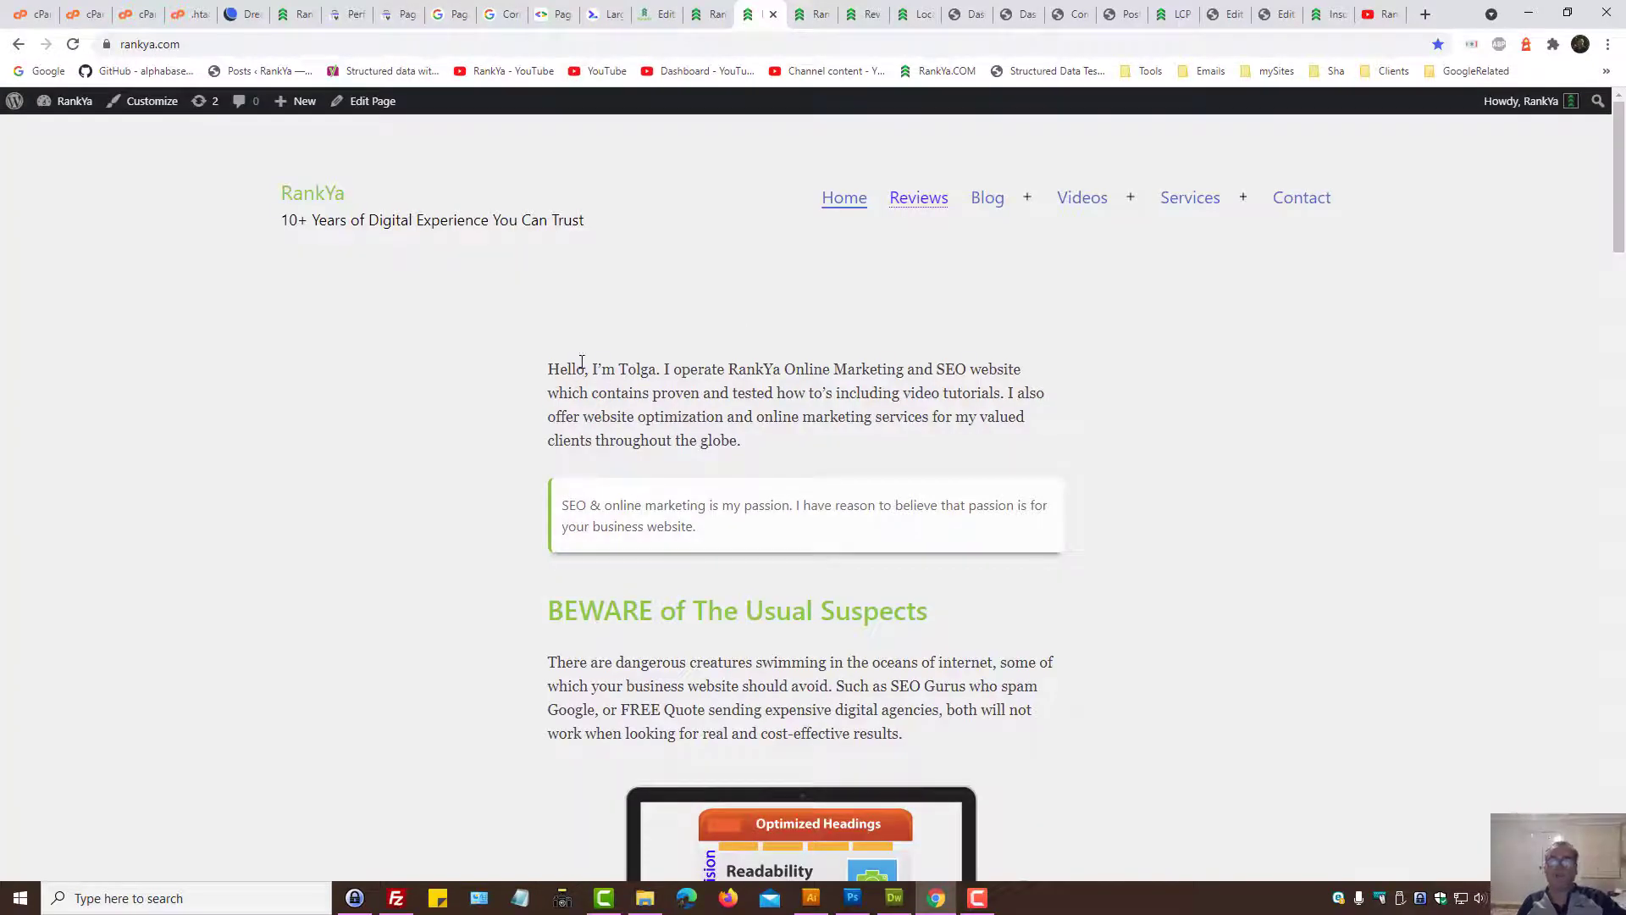
# Switch to the Local Business SEO page and open Chrome DevTools with Ctrl+Shift+I.
pyautogui.moveTo(1000, 210)
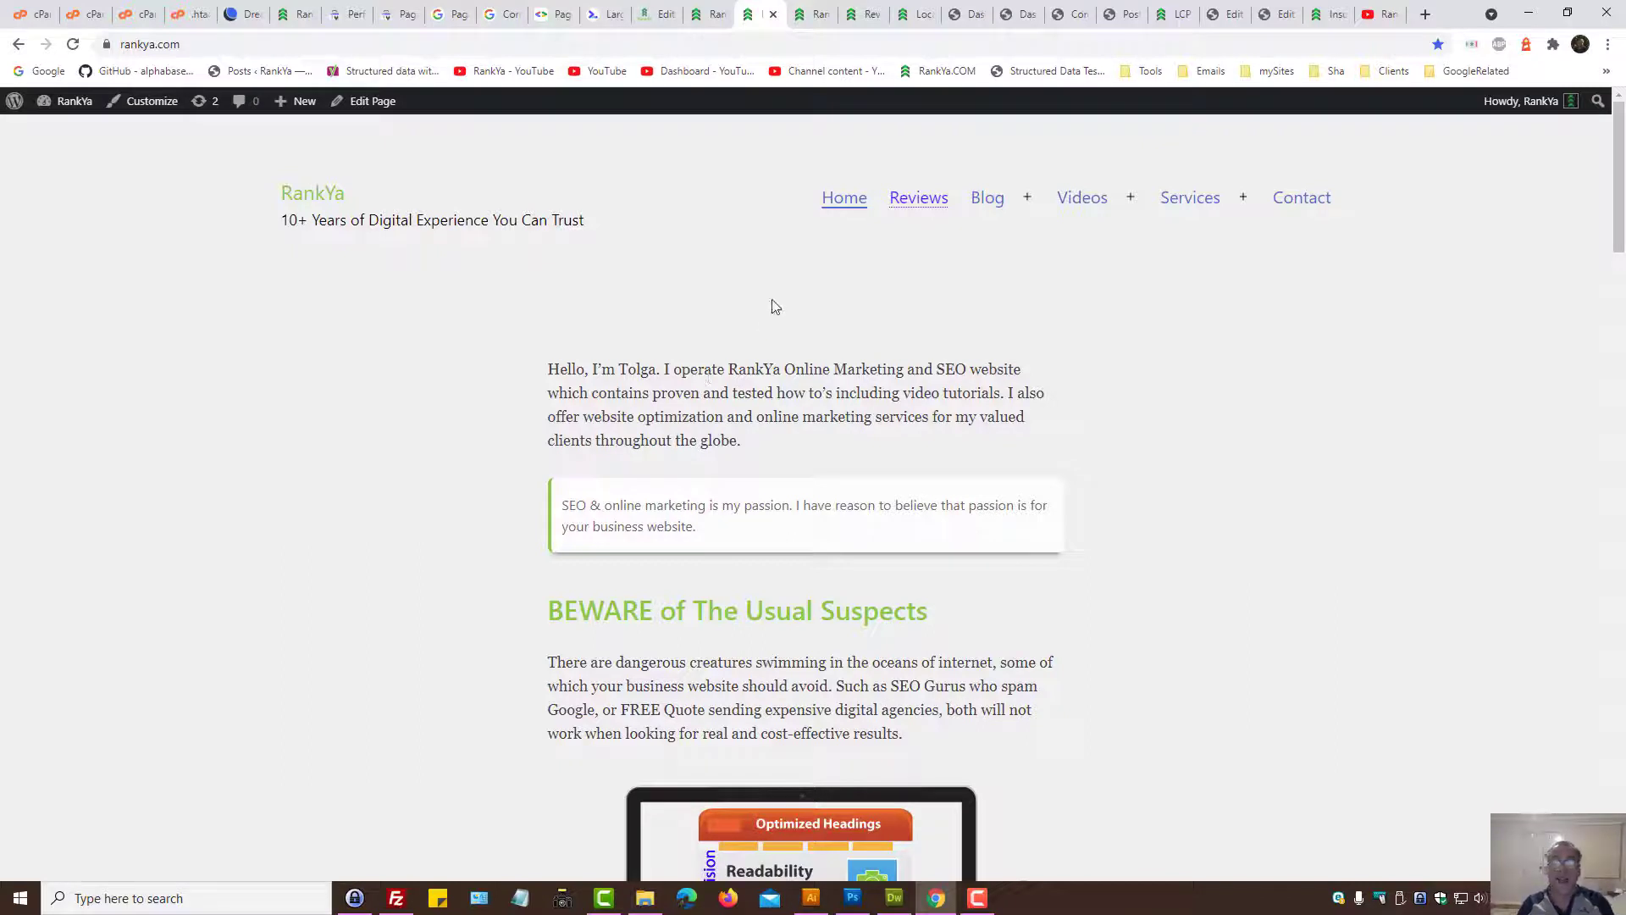
pyautogui.click(913, 14)
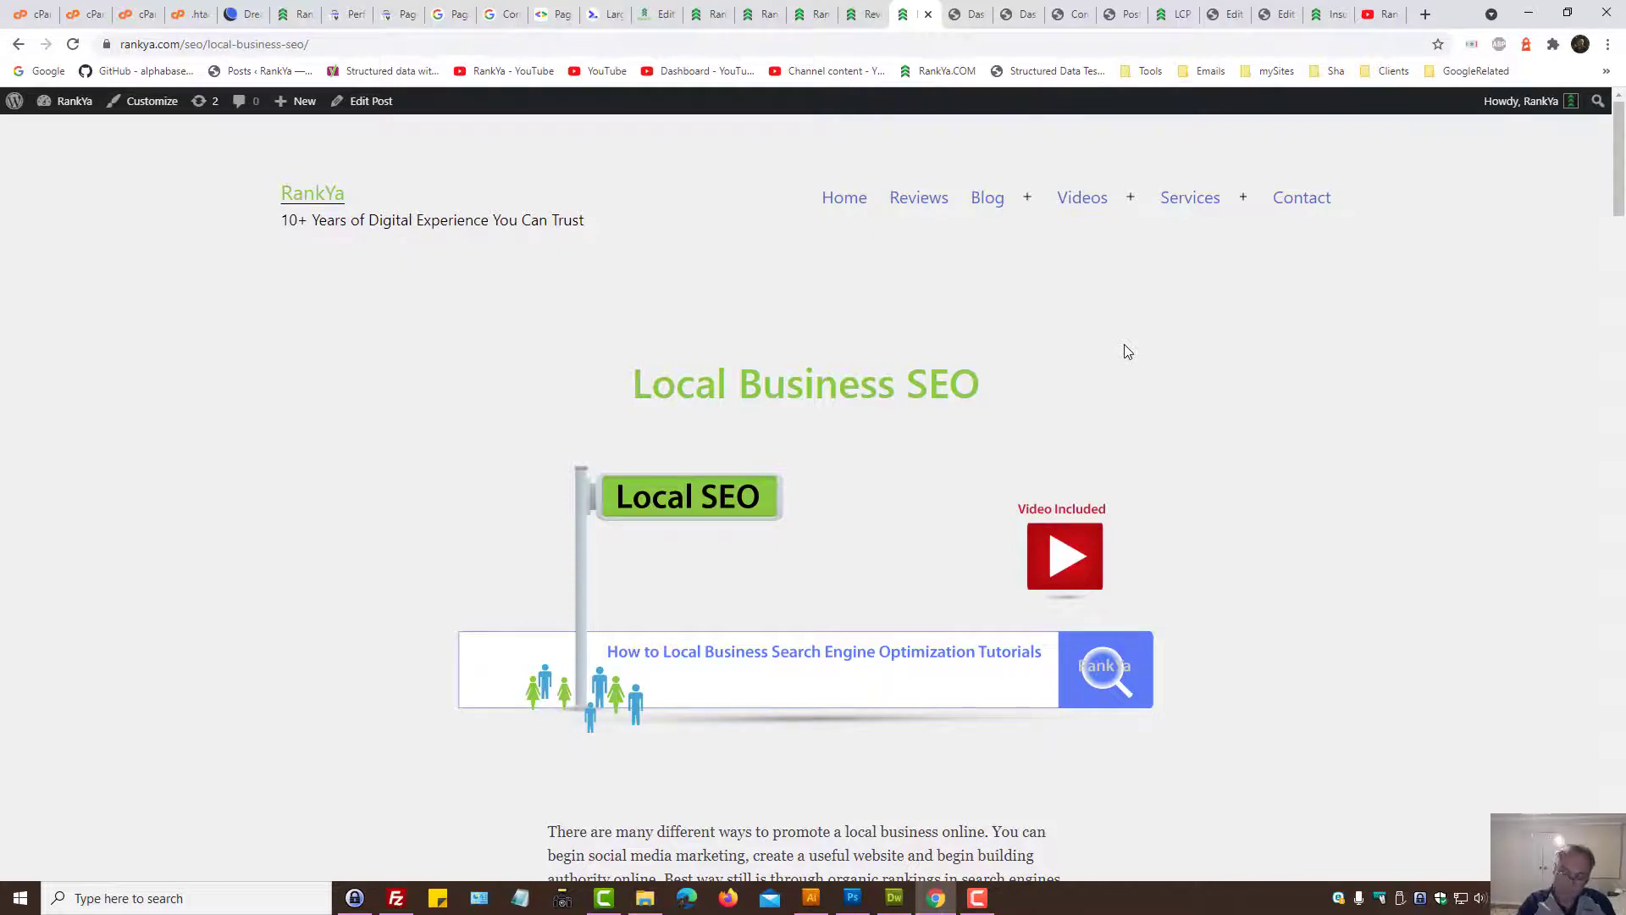
pyautogui.hotkey('ctrl', 'shift', 'i')
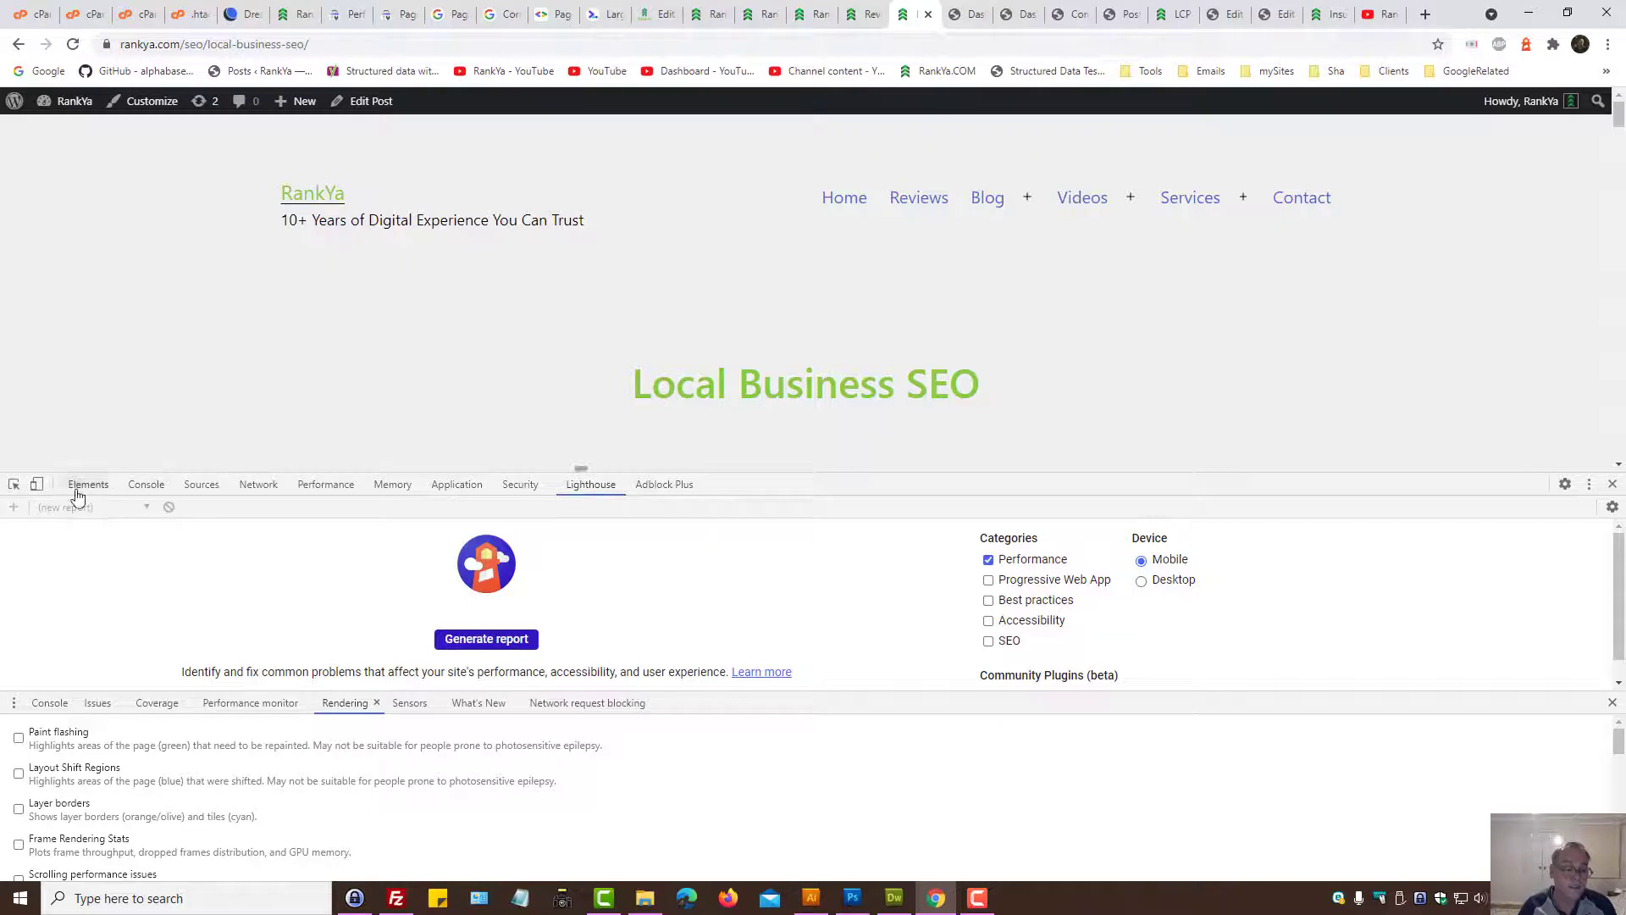
# Record an Empty Cache and Hard Reload in the Network panel and view the local-business-seo/ request headers.
pyautogui.click(256, 485)
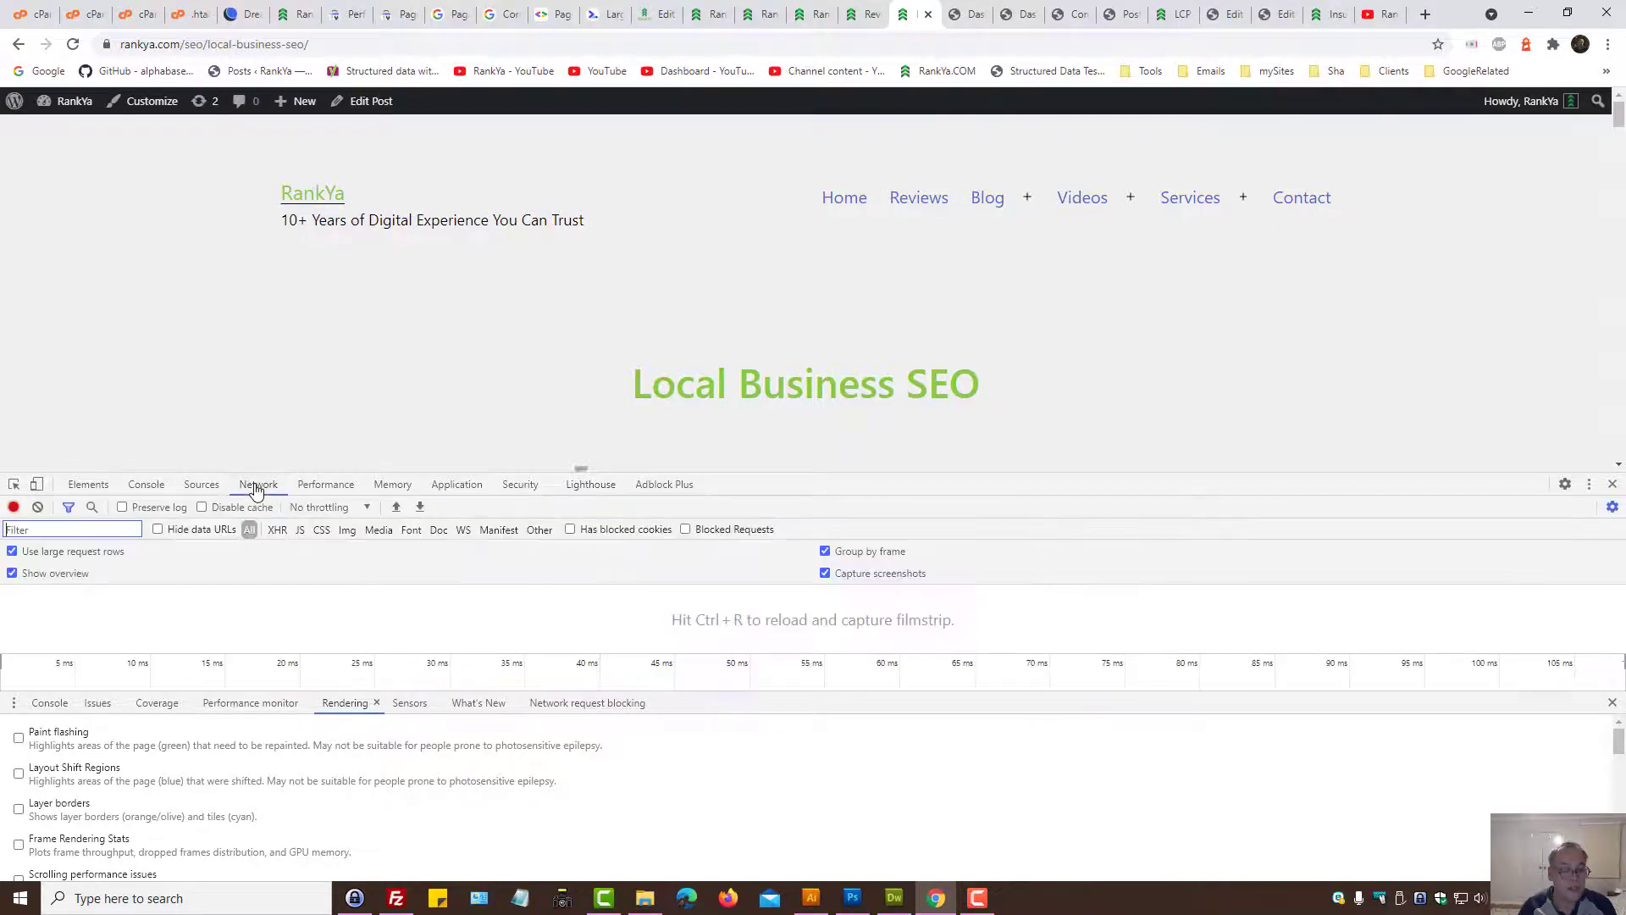
pyautogui.click(73, 45)
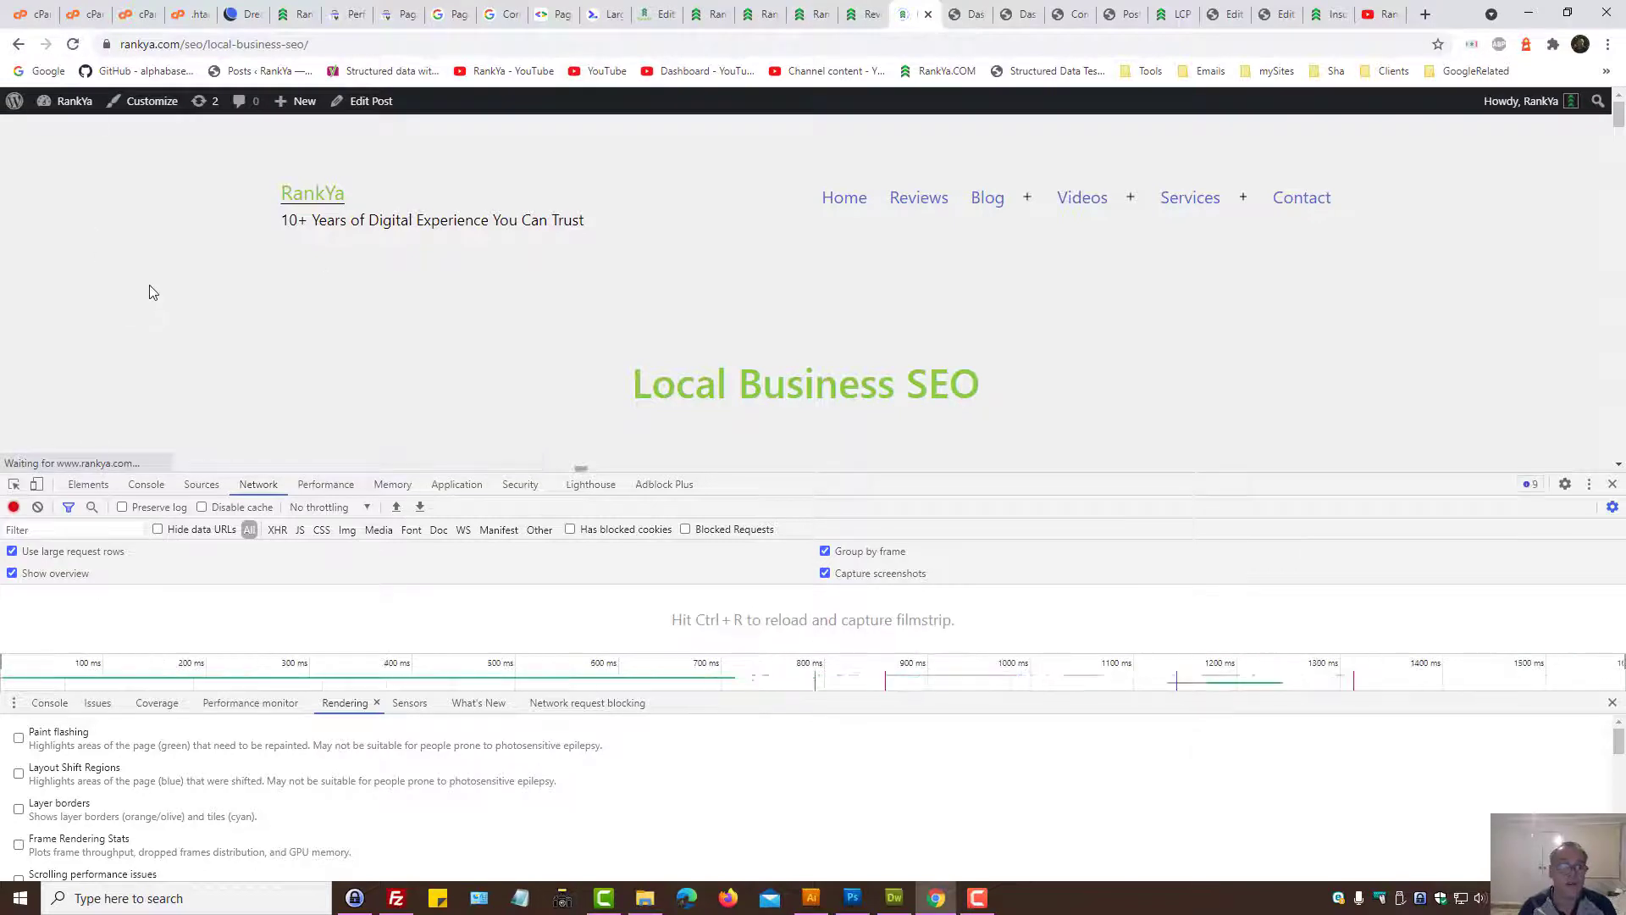
pyautogui.rightClick(73, 45)
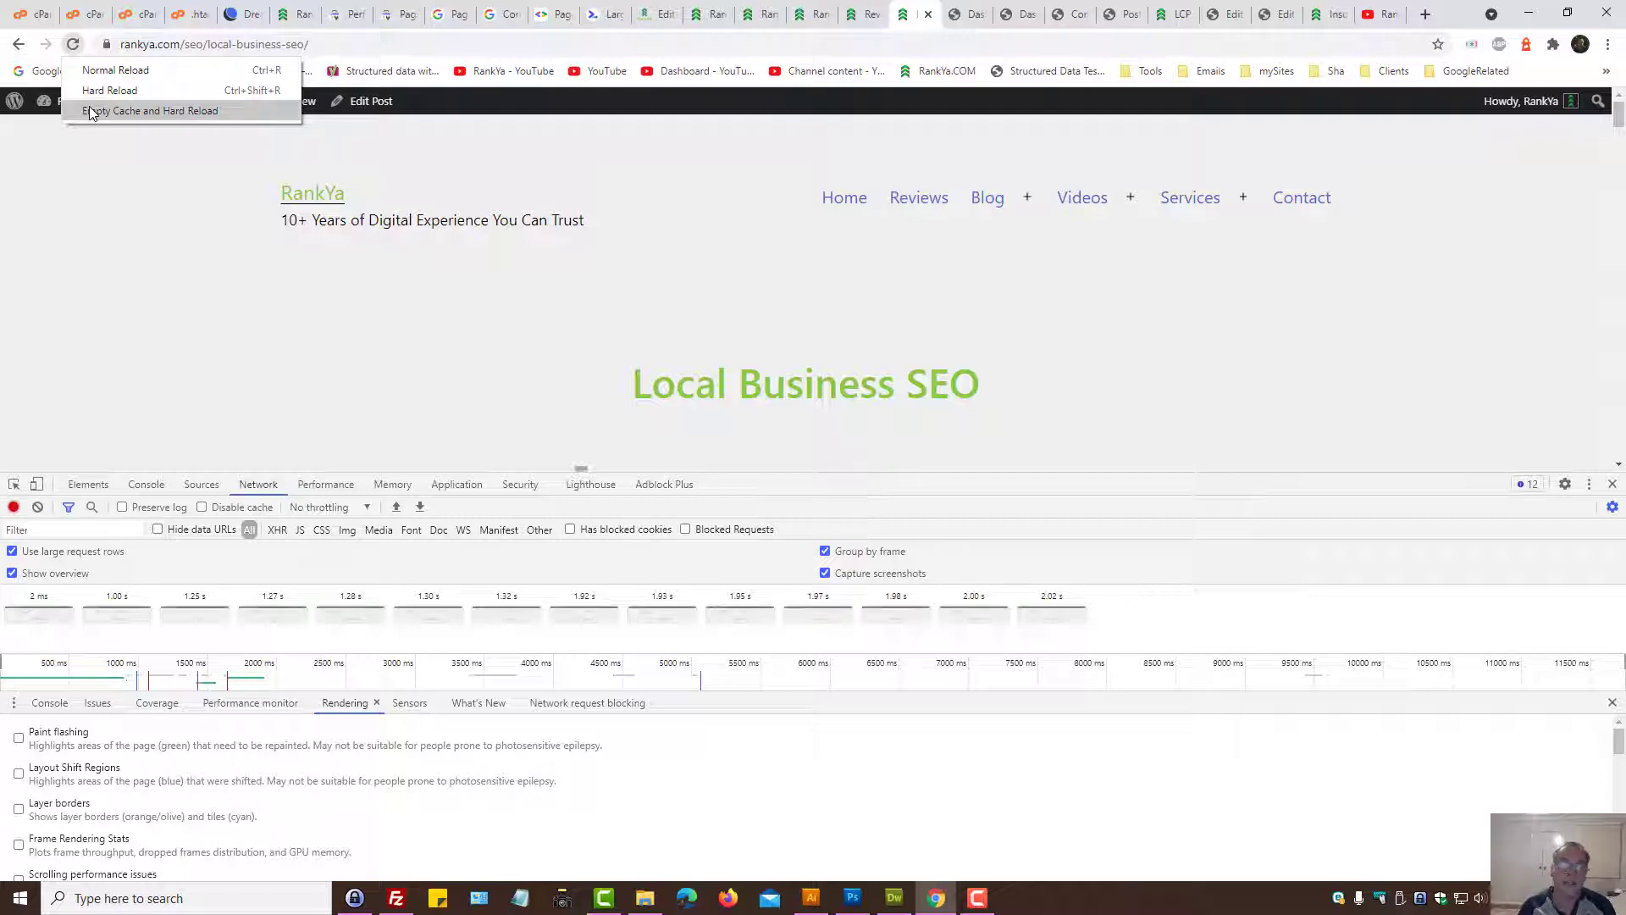
pyautogui.click(91, 112)
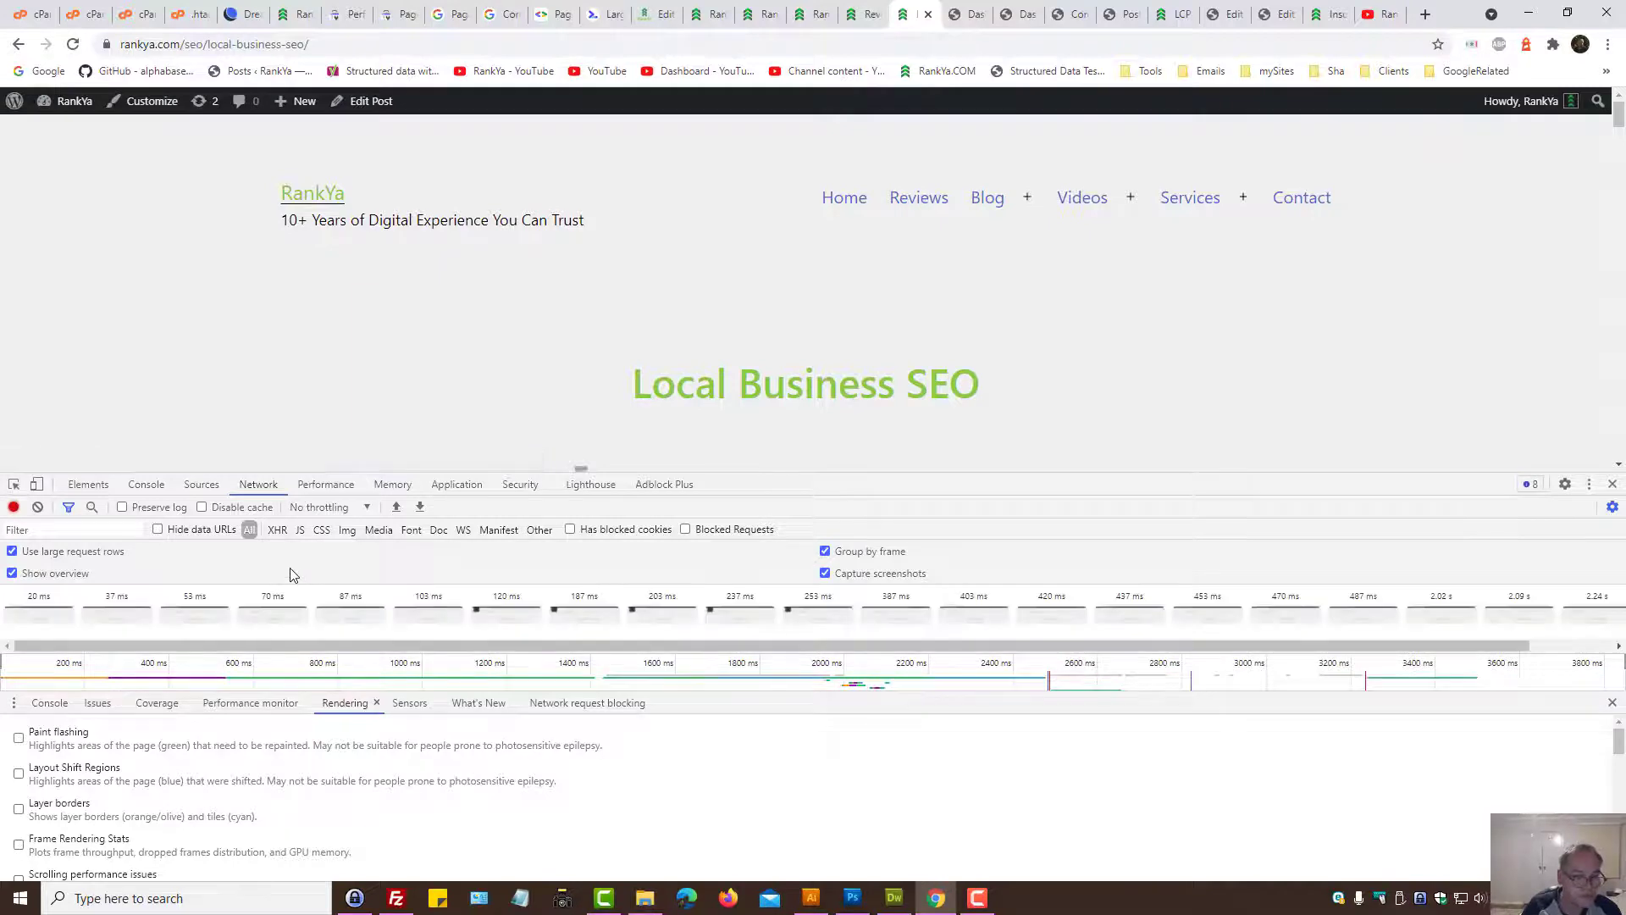
pyautogui.moveTo(871, 474); pyautogui.dragTo(896, 268)
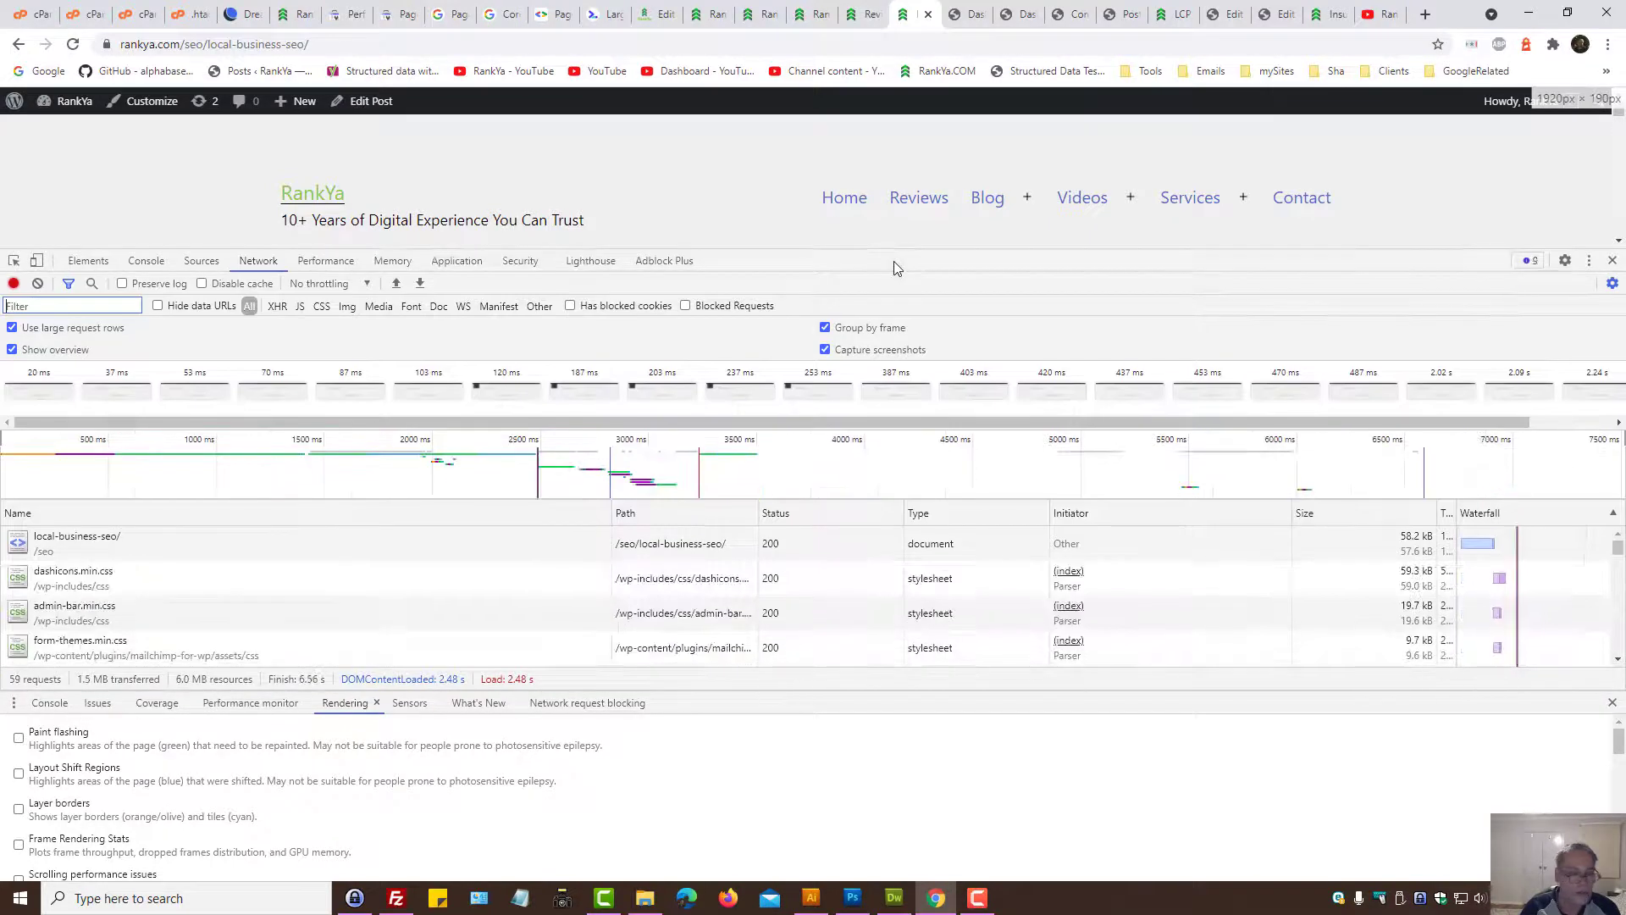
pyautogui.click(69, 547)
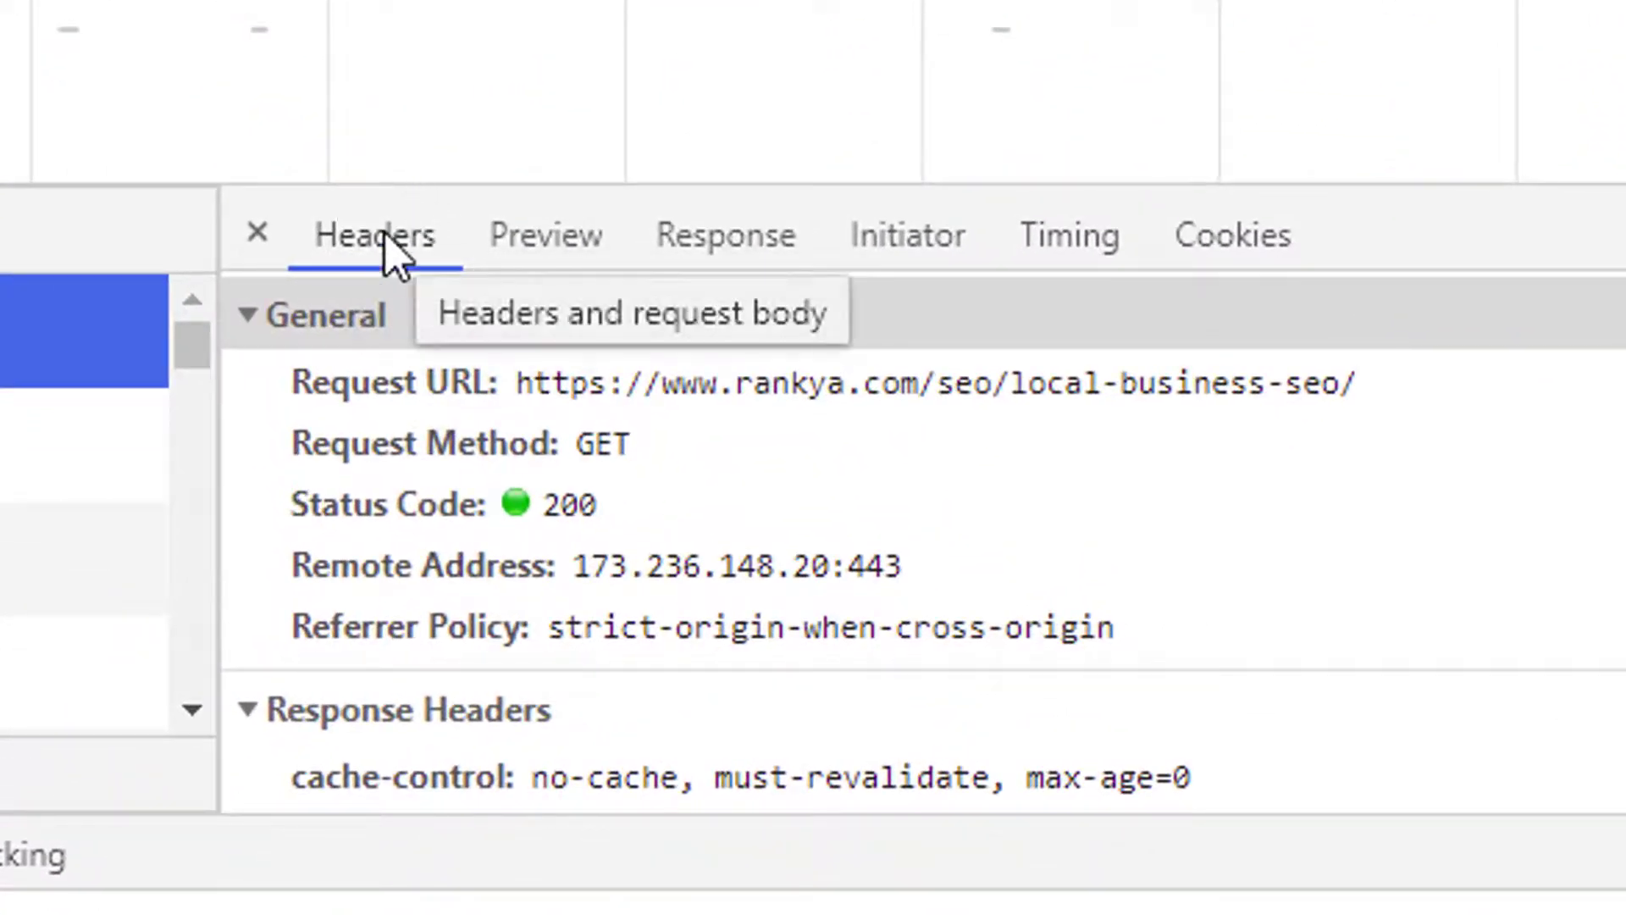
# Highlight the https Request URL and 200 status code, then return to the Page experience report.
pyautogui.click(565, 391)
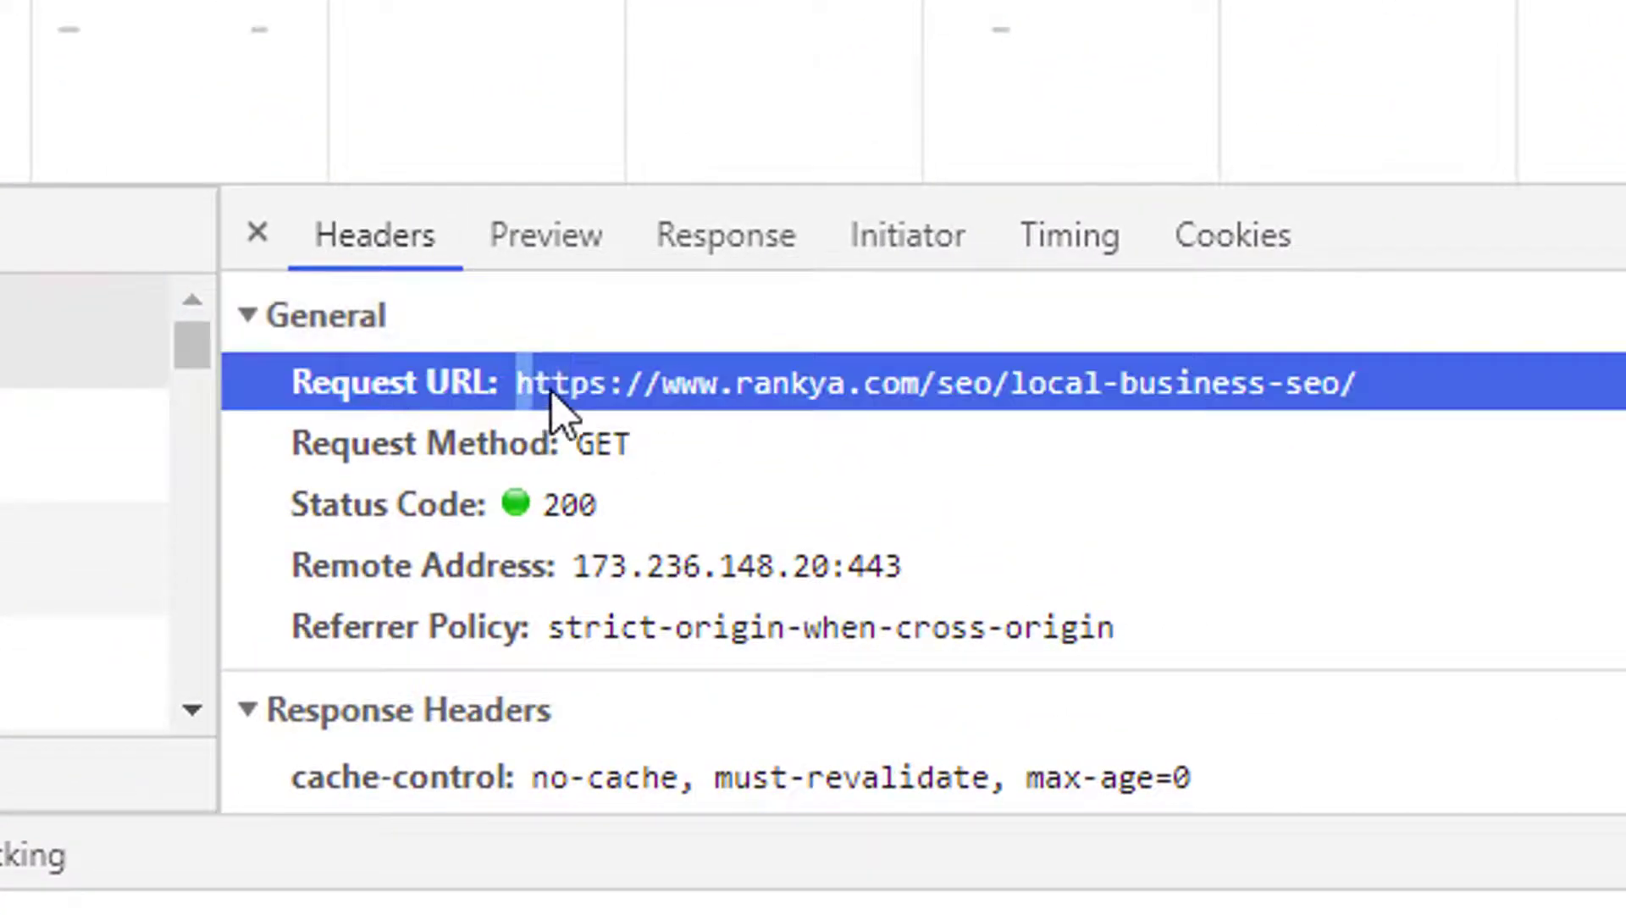
pyautogui.moveTo(565, 392); pyautogui.dragTo(609, 390)
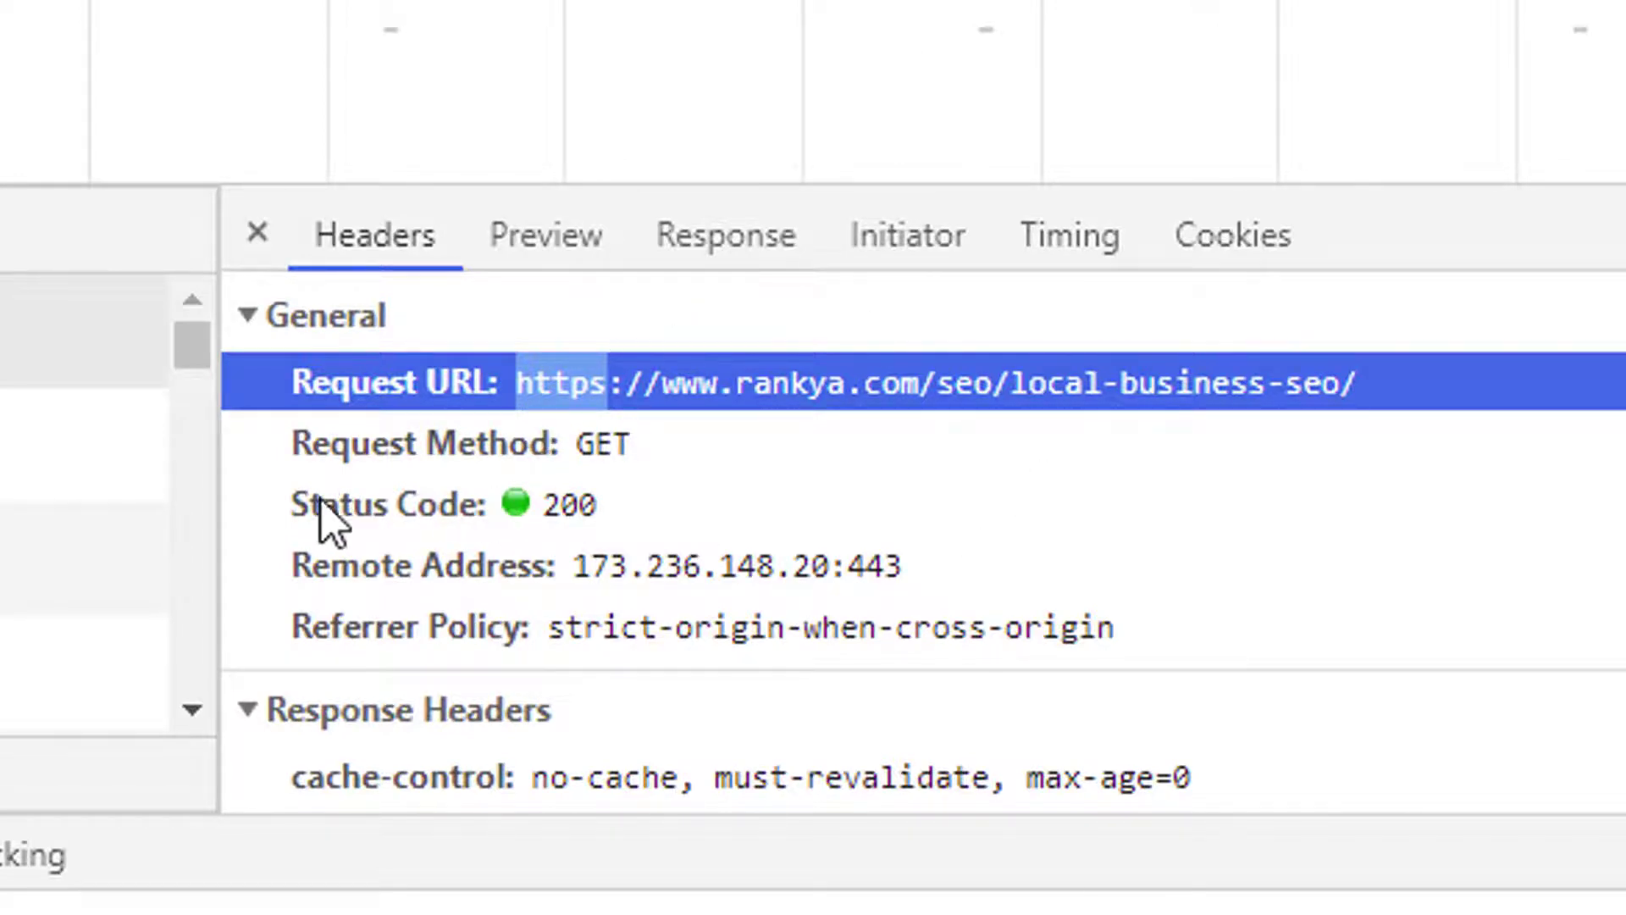
pyautogui.moveTo(309, 500); pyautogui.dragTo(651, 506)
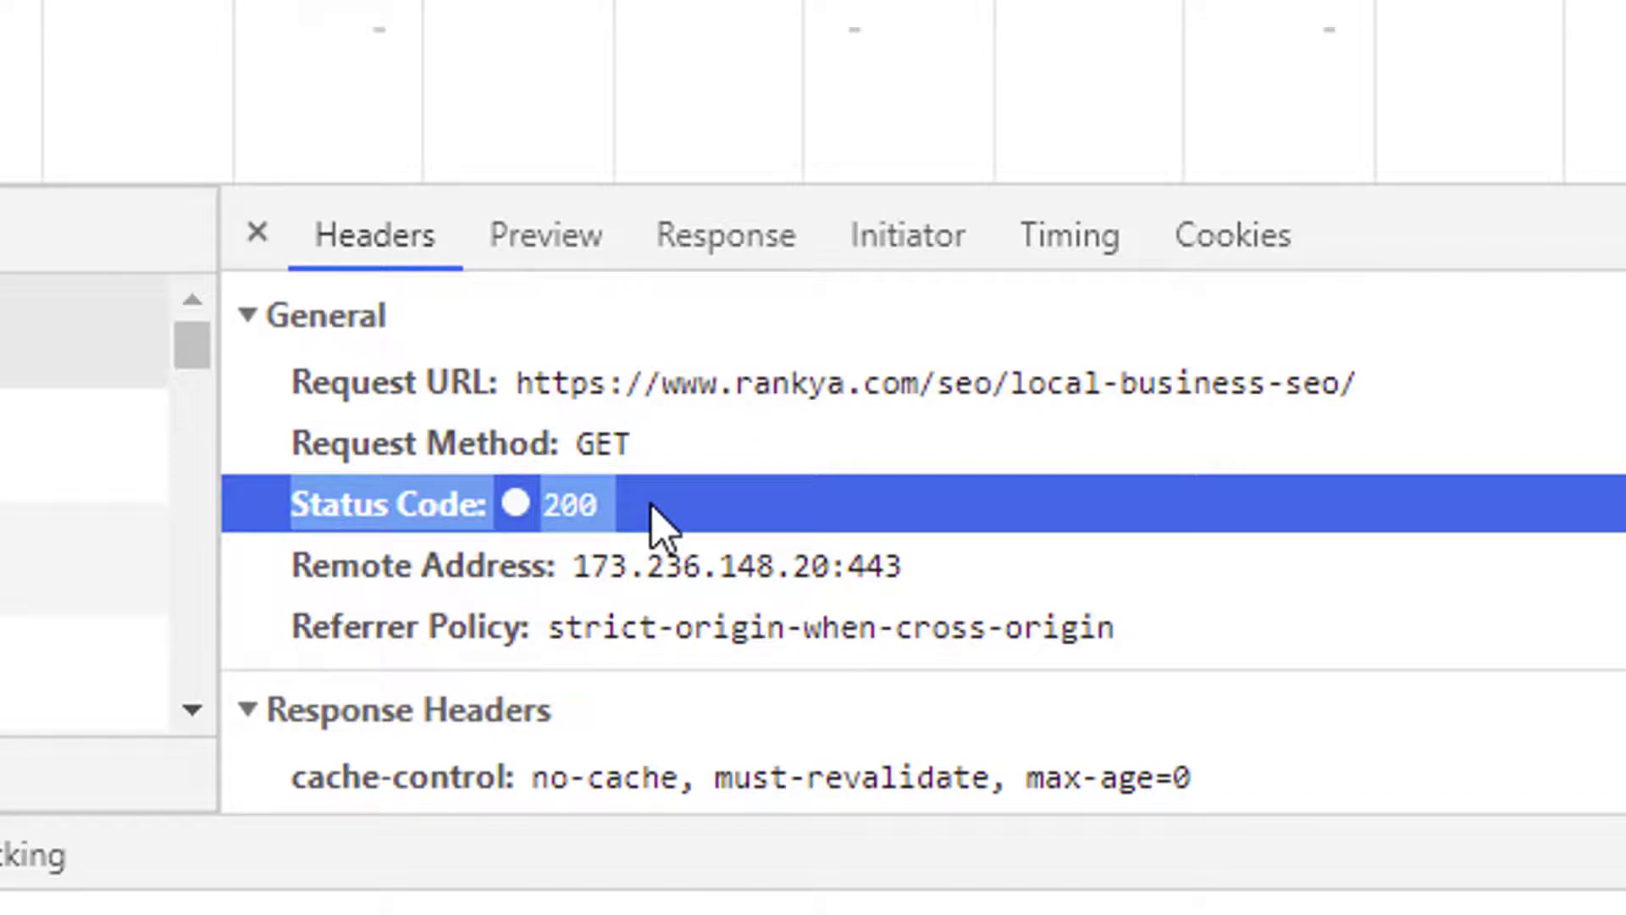
pyautogui.doubleClick(576, 506)
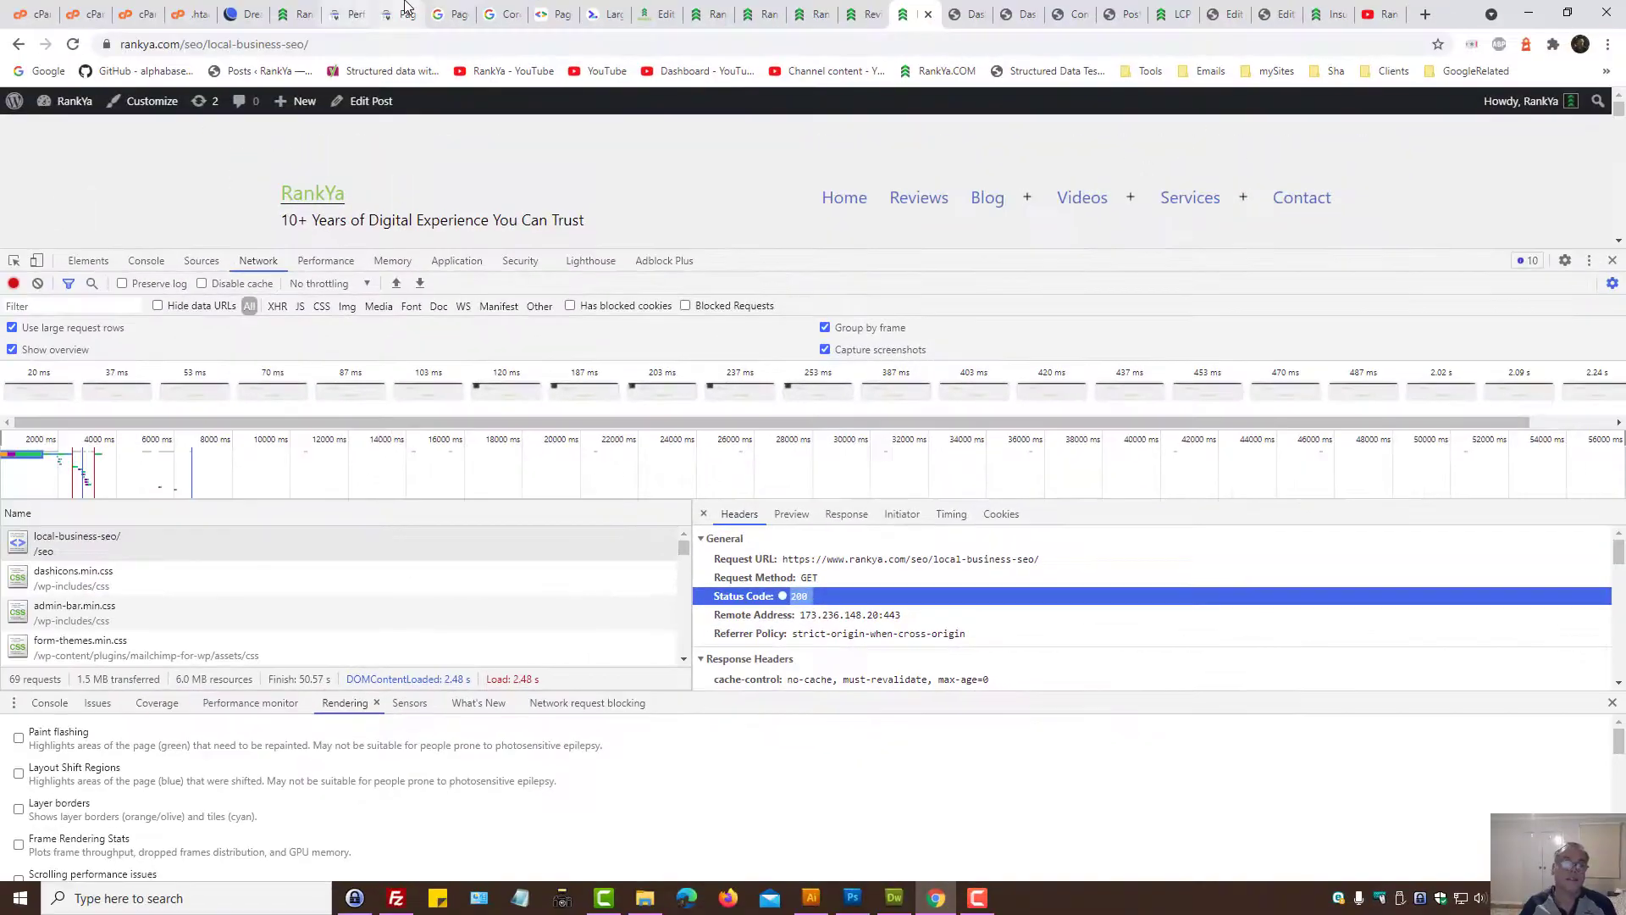
pyautogui.click(391, 14)
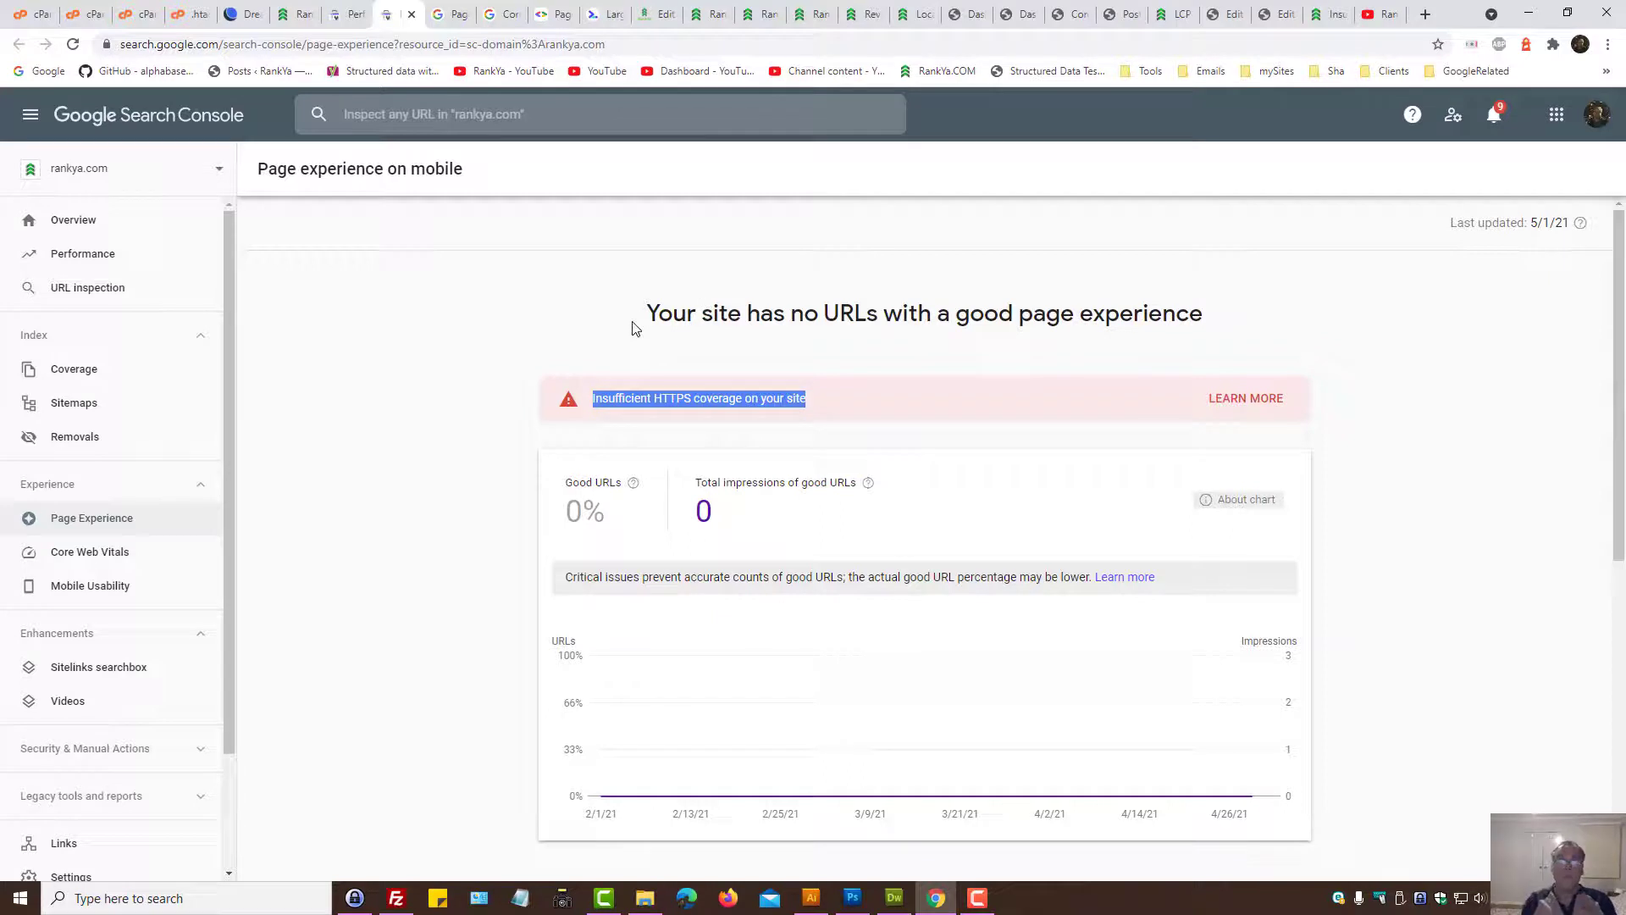
pyautogui.click(1018, 13)
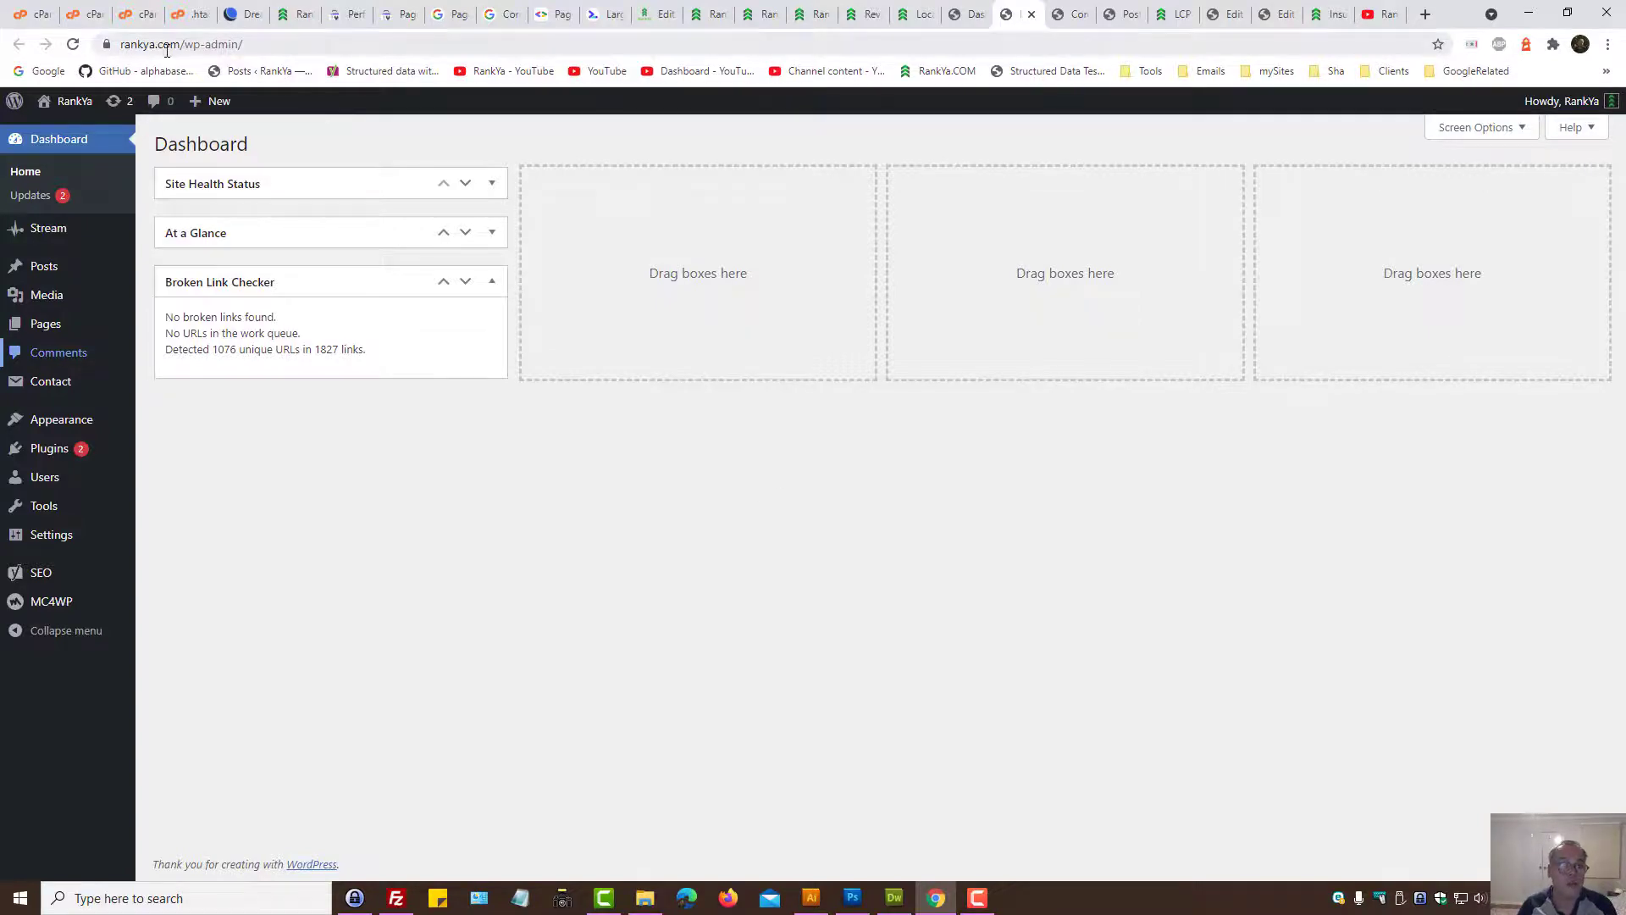
pyautogui.click(916, 15)
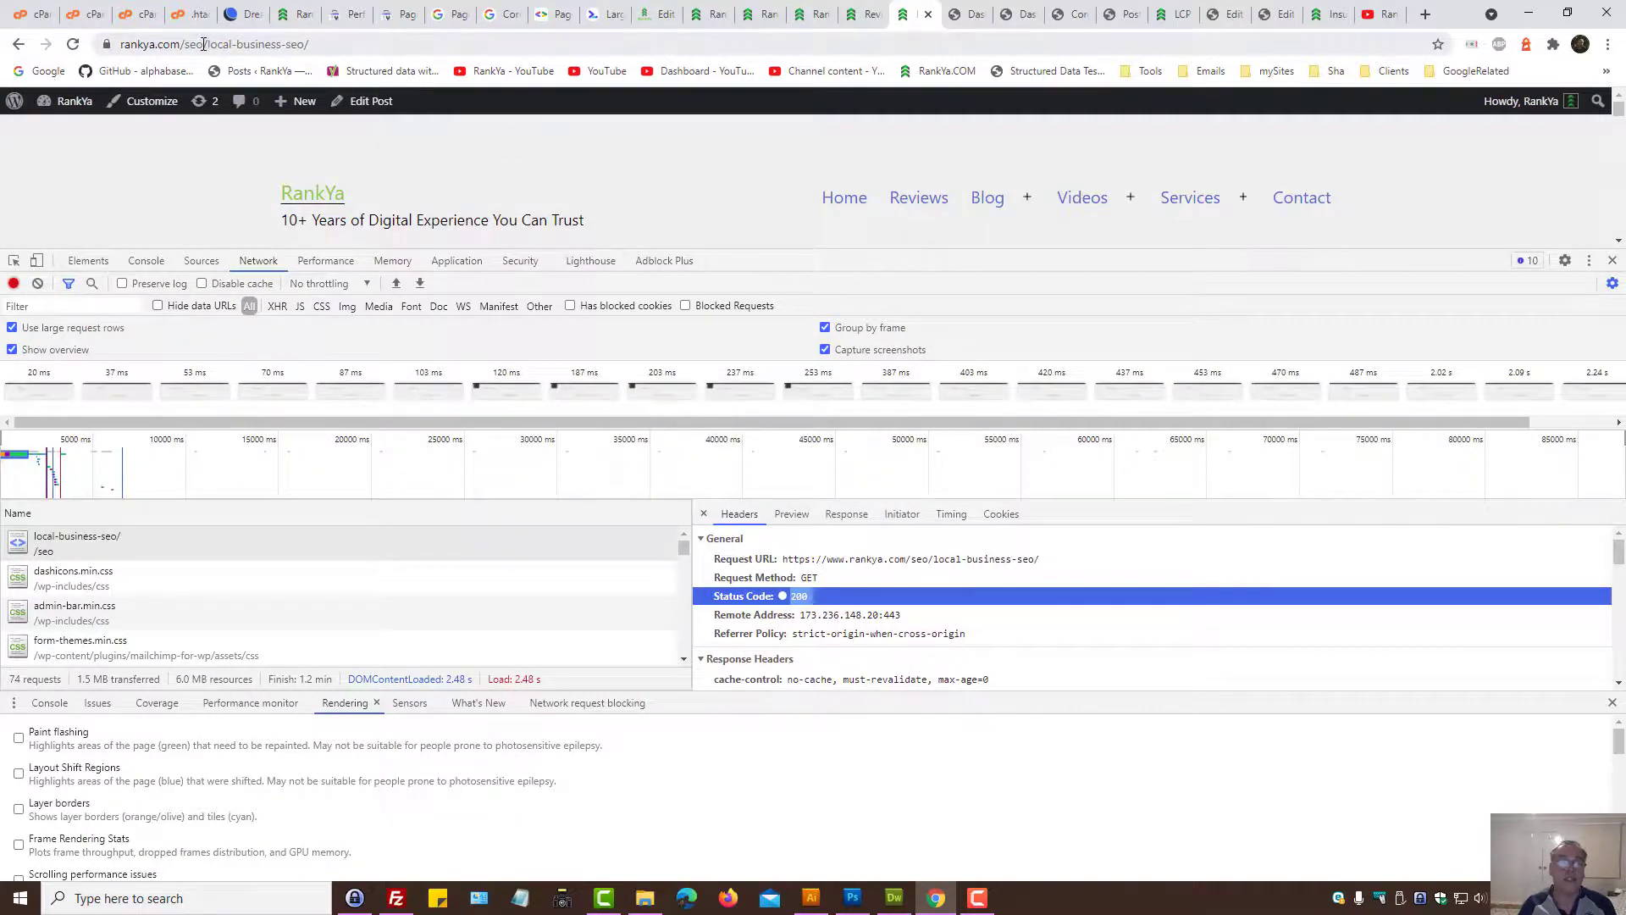
pyautogui.click(847, 44)
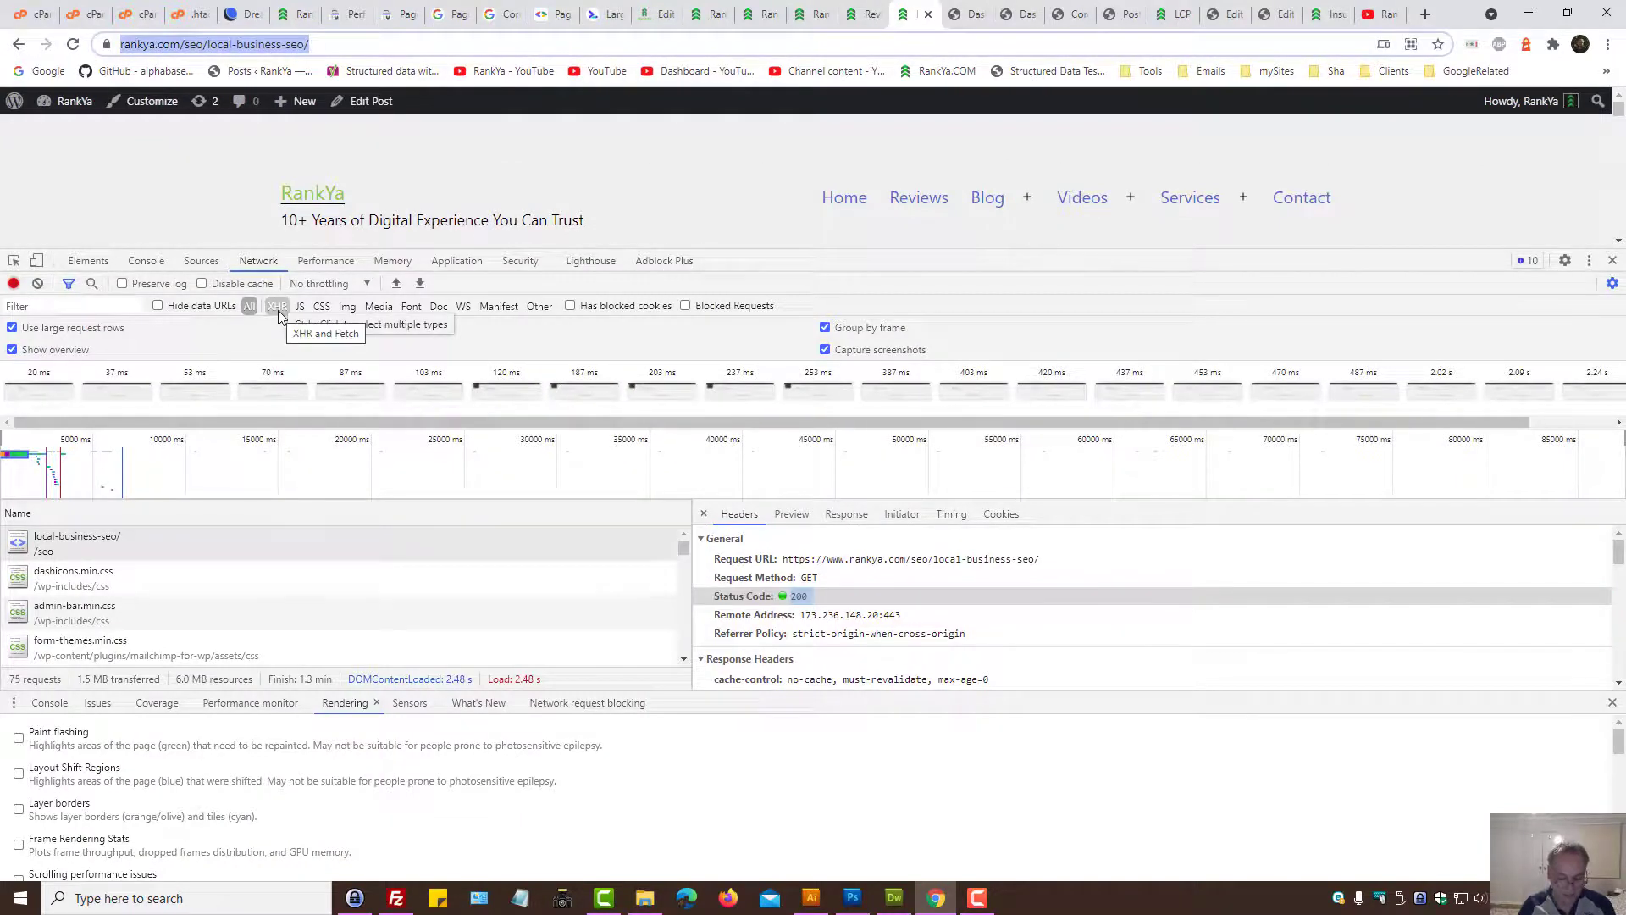
pyautogui.press('End')
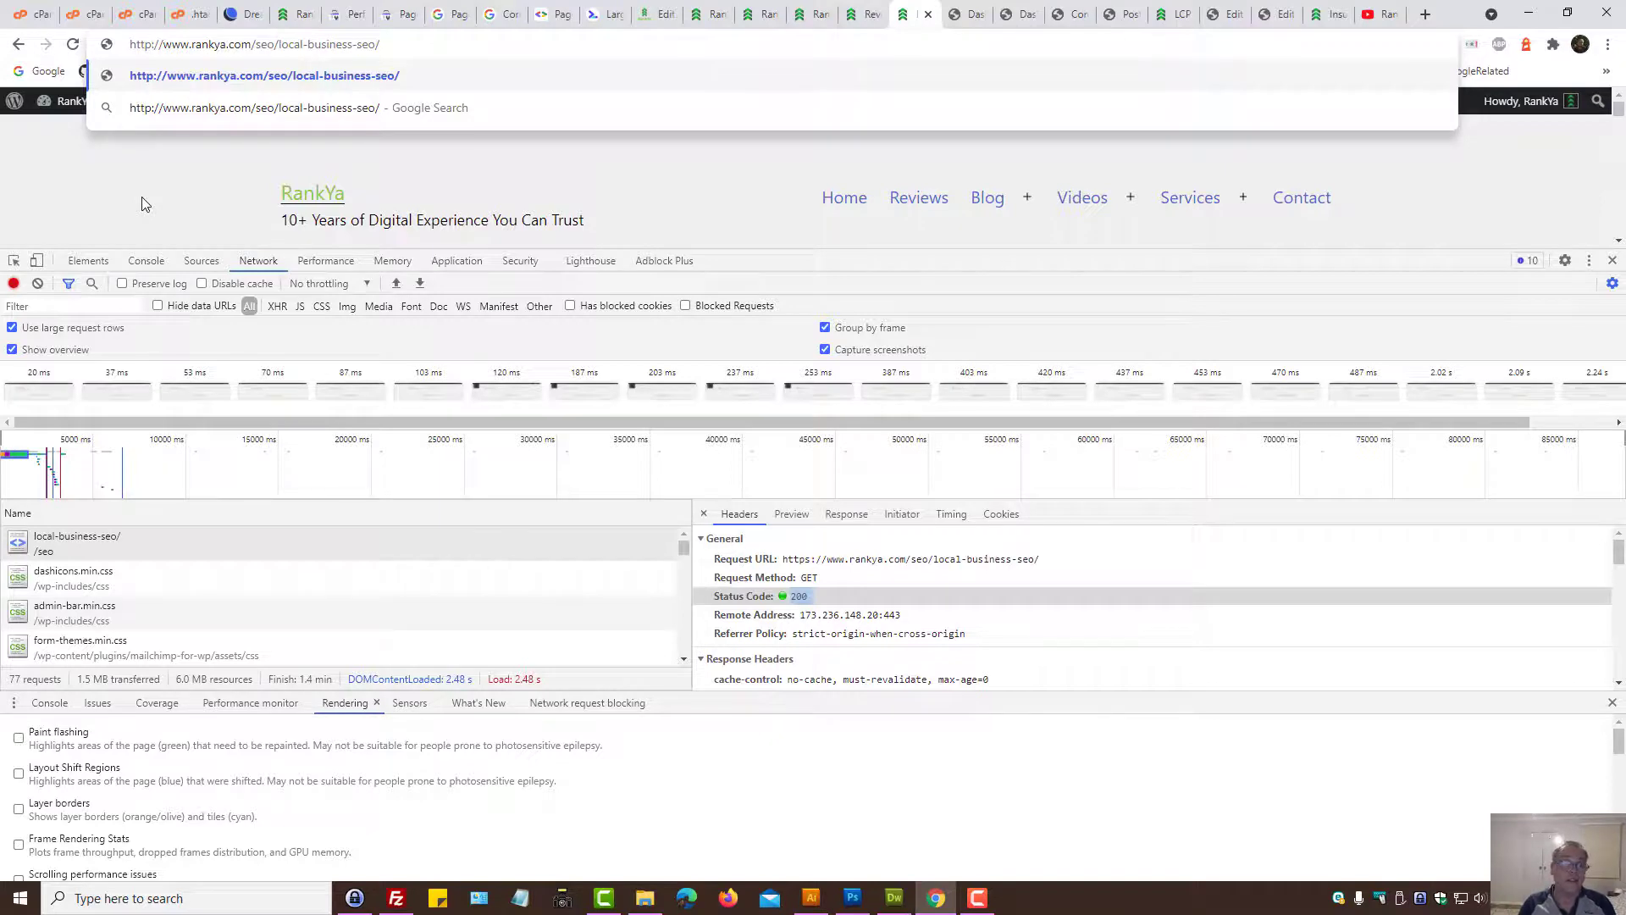
# Bring up .htaccess and highlight the IfModule mod_rewrite.c HTTPS 301 redirect block on lines 1–8.
pyautogui.click(184, 10)
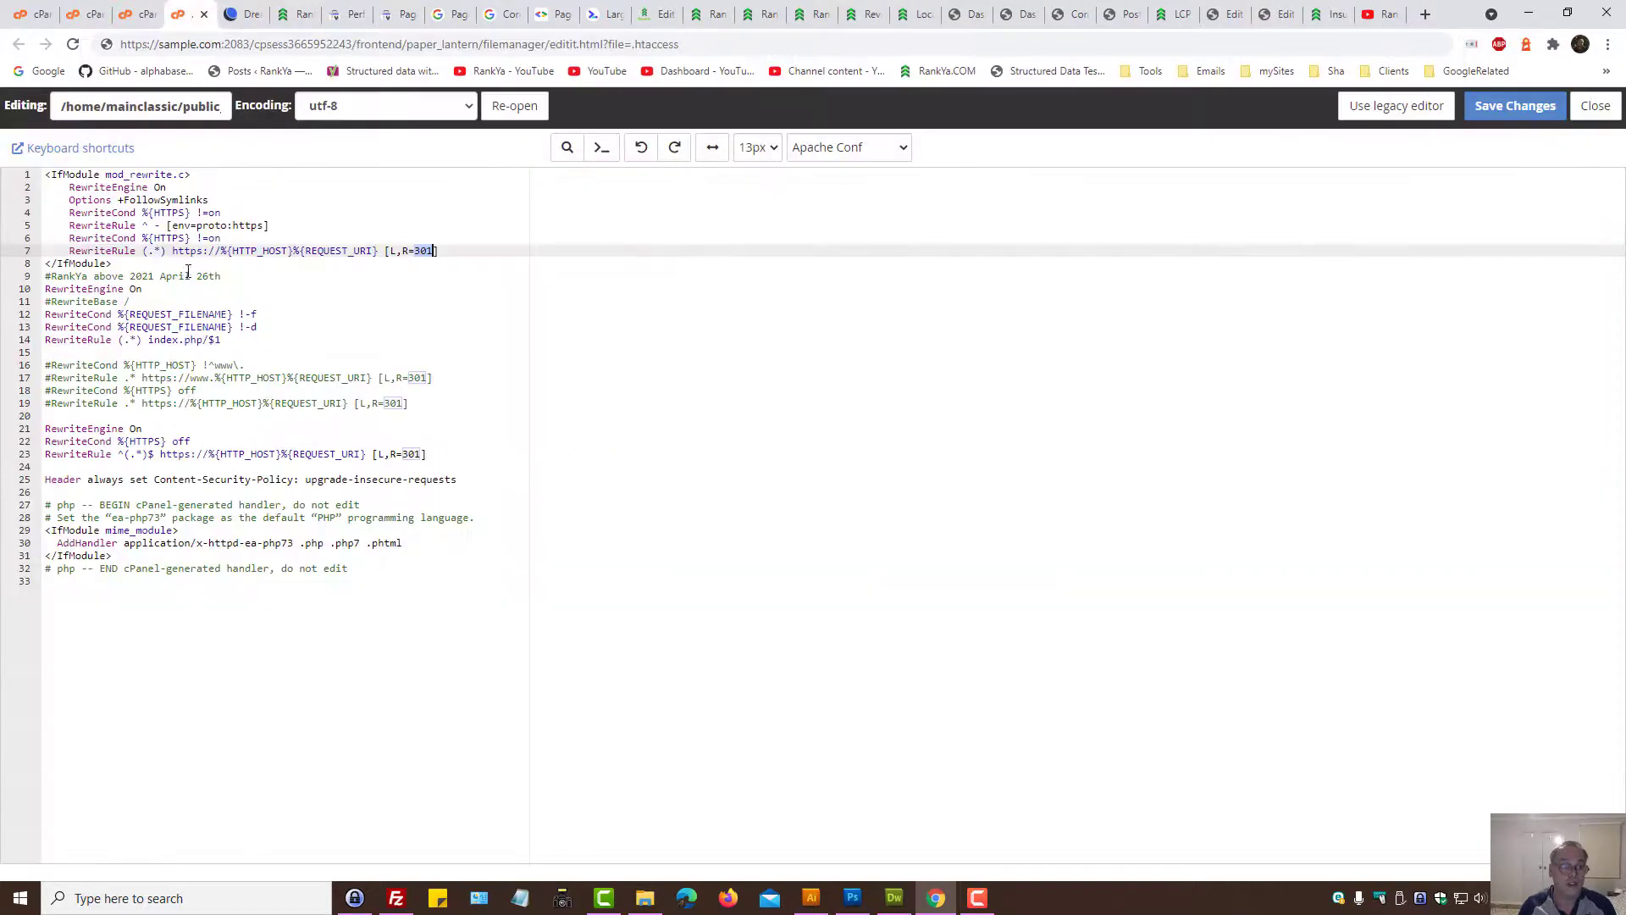
pyautogui.moveTo(119, 263); pyautogui.dragTo(3, 170)
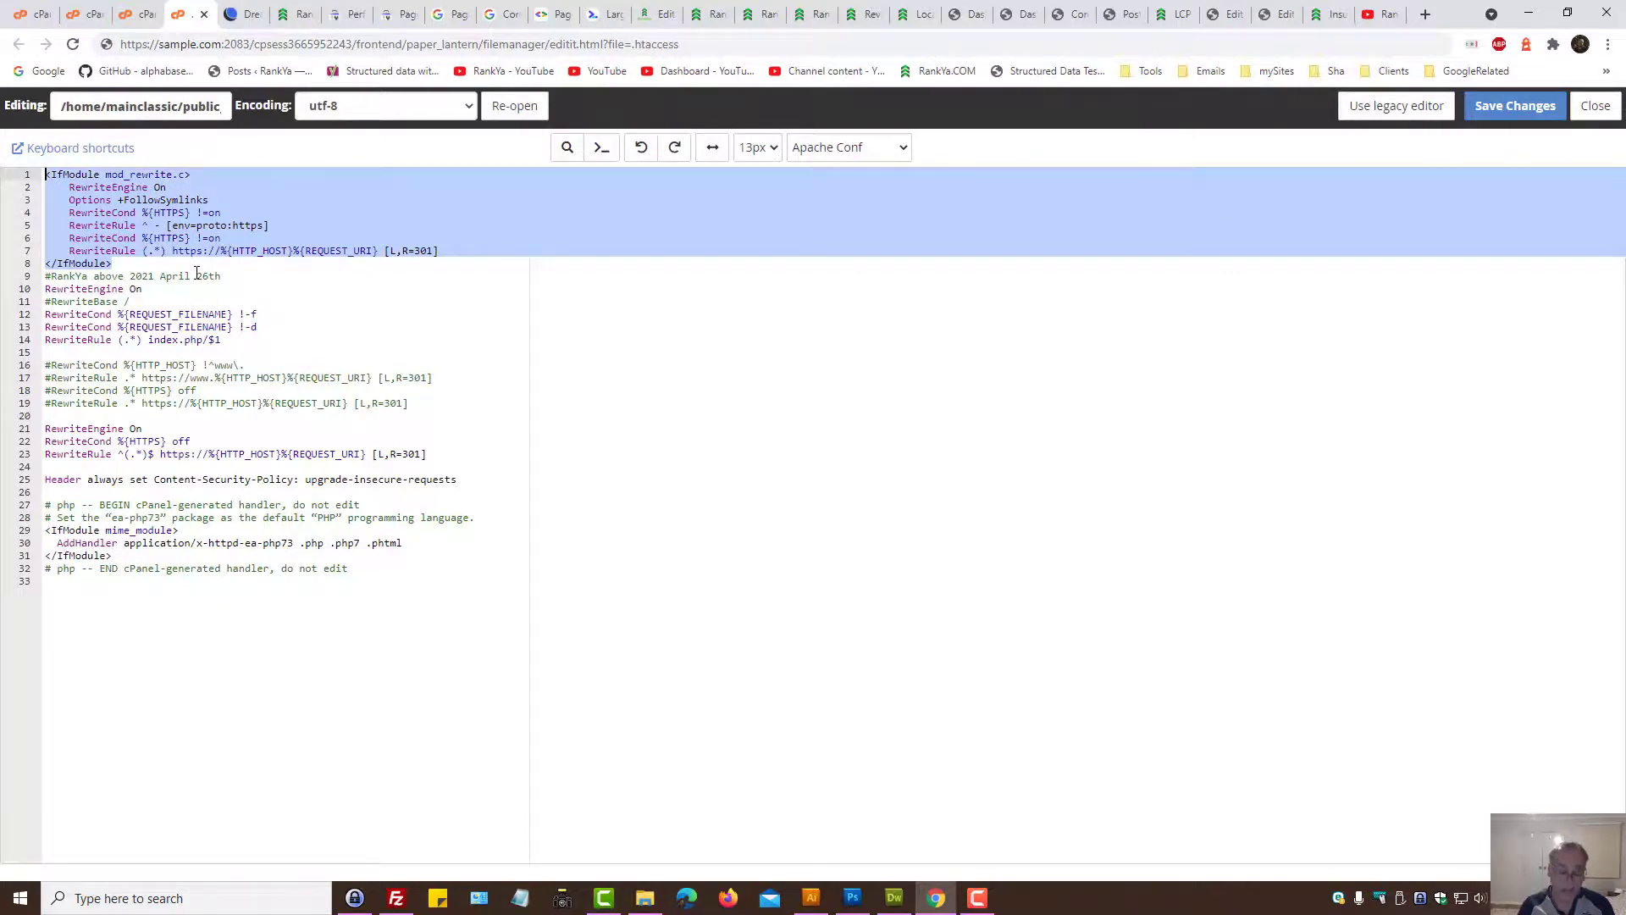
pyautogui.click(127, 265)
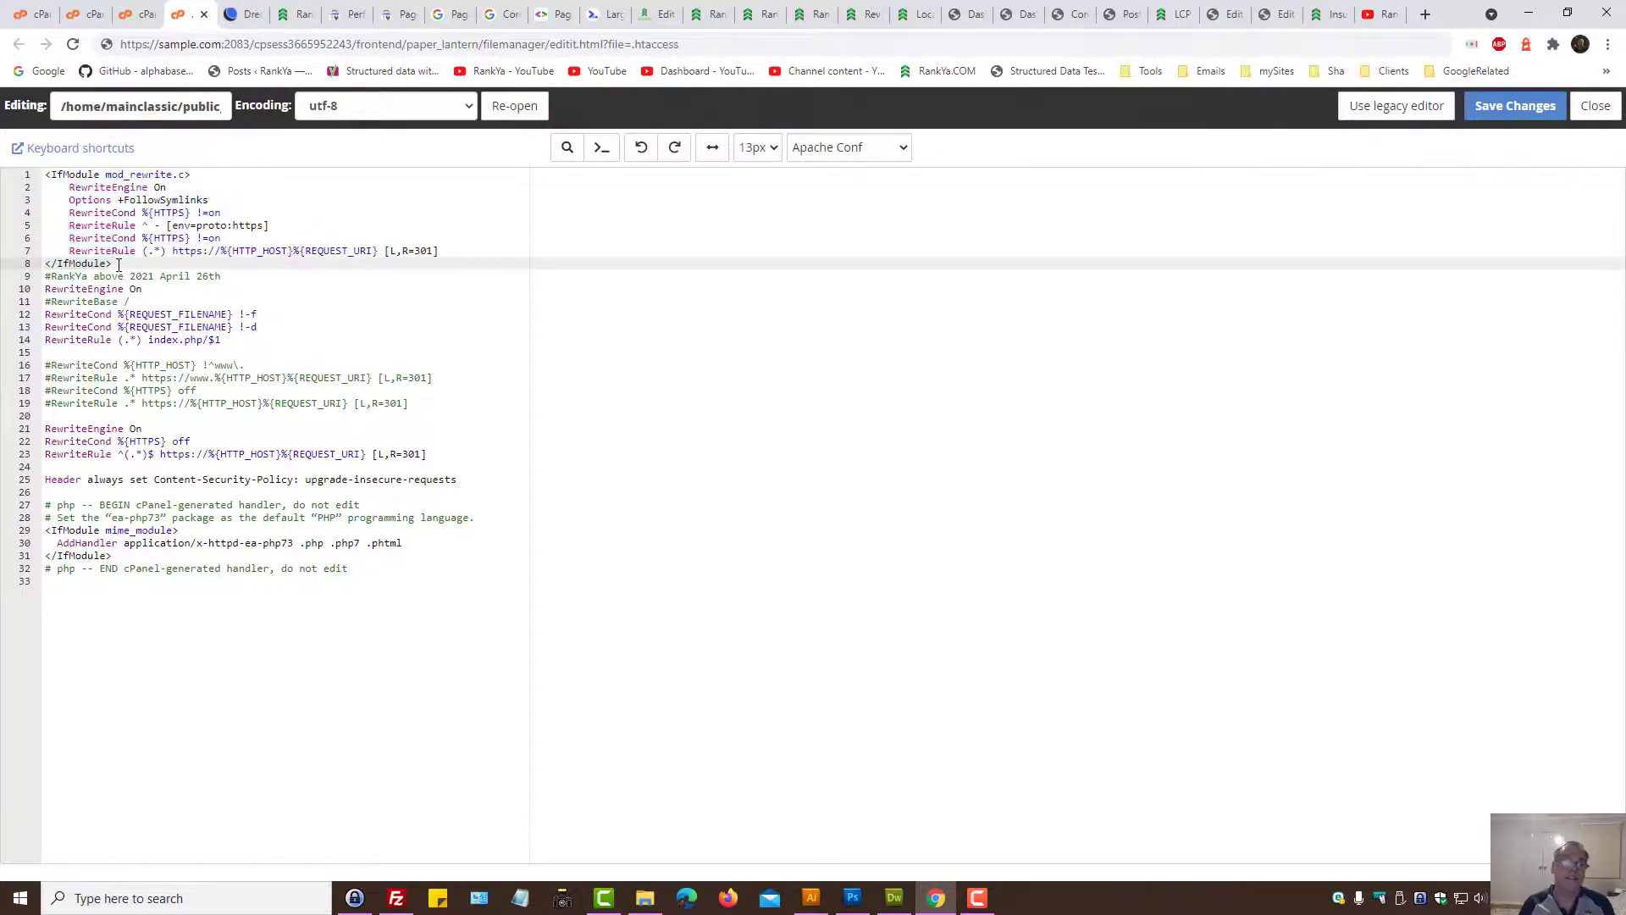
pyautogui.moveTo(119, 264); pyautogui.dragTo(16, 168)
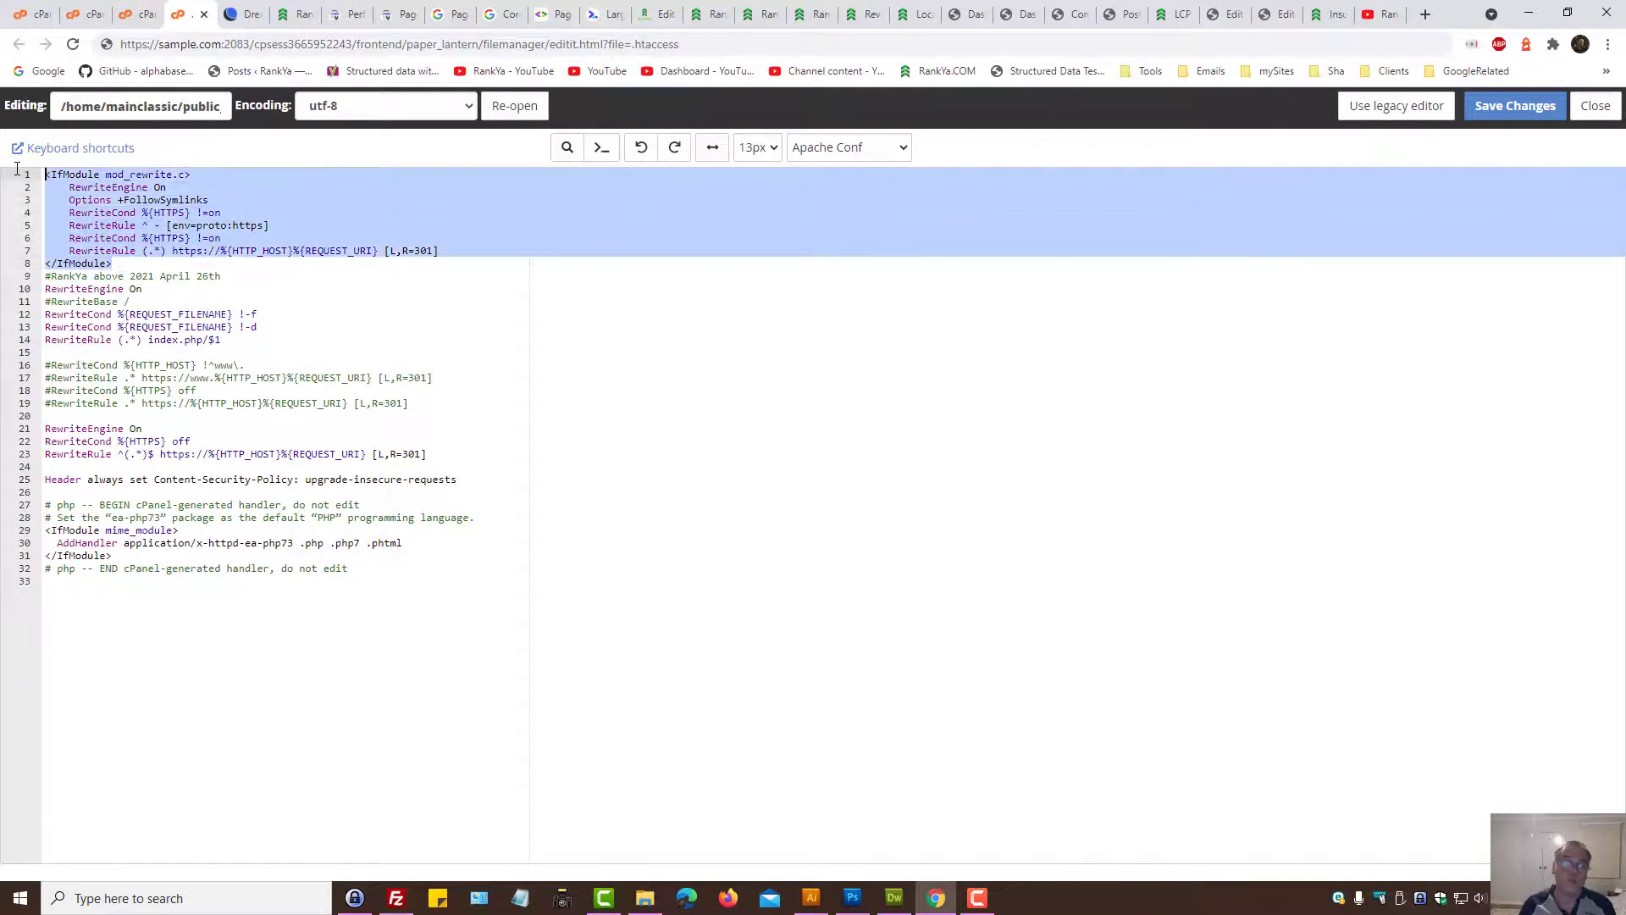
pyautogui.click(125, 265)
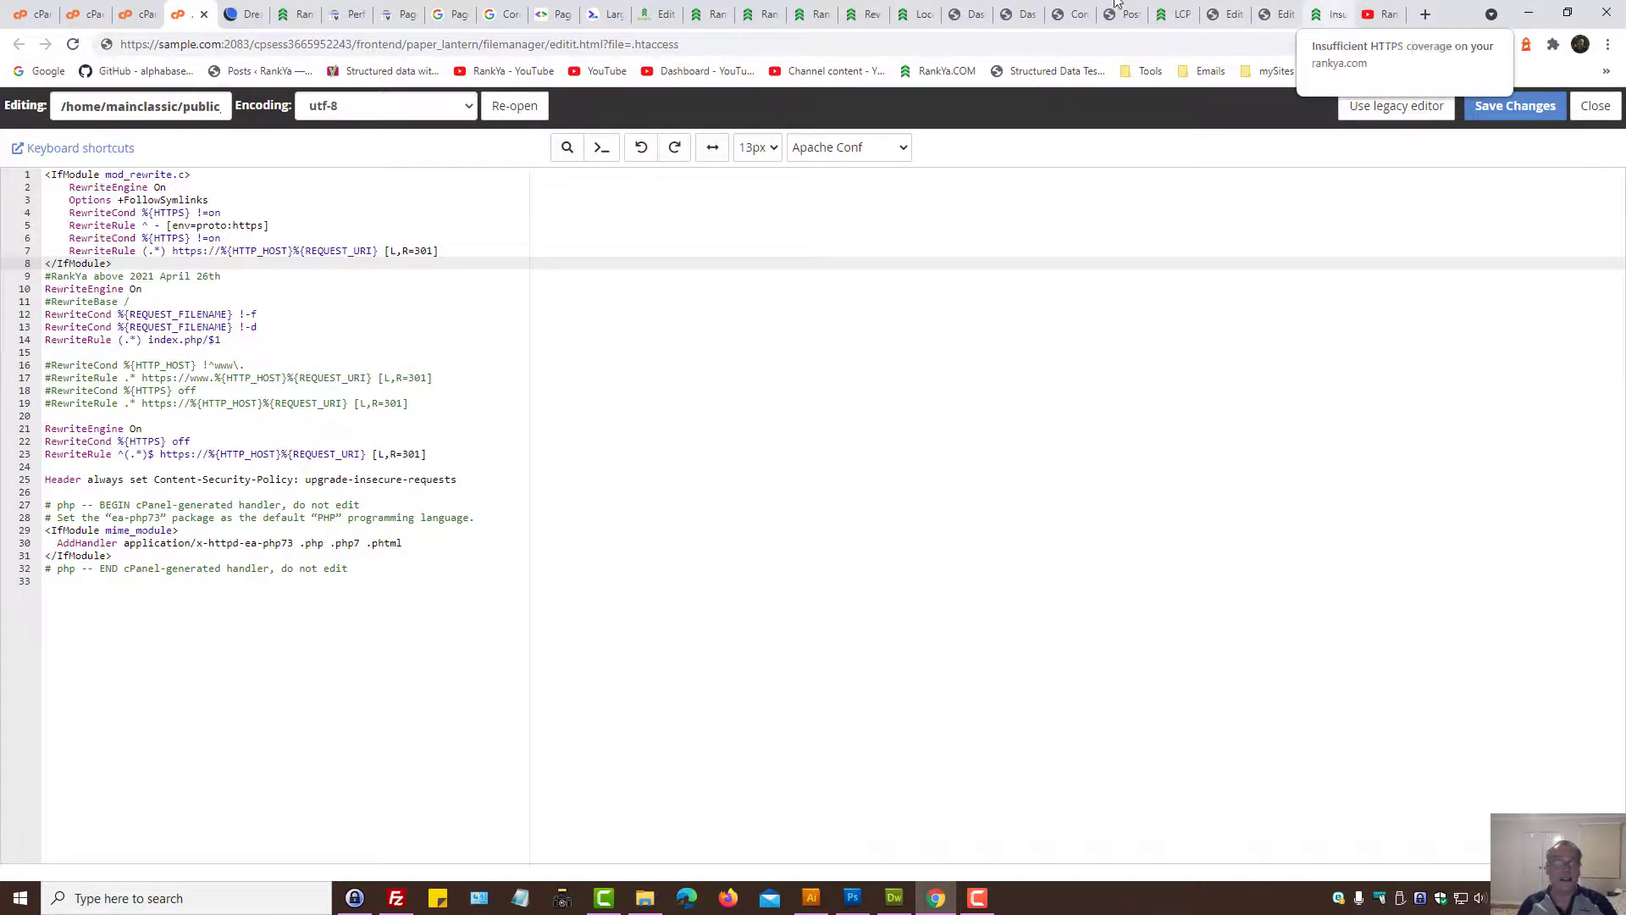
# Highlight the HTTPS coverage warning and check RankYa's Insufficient HTTPS Coverage article.
pyautogui.click(395, 13)
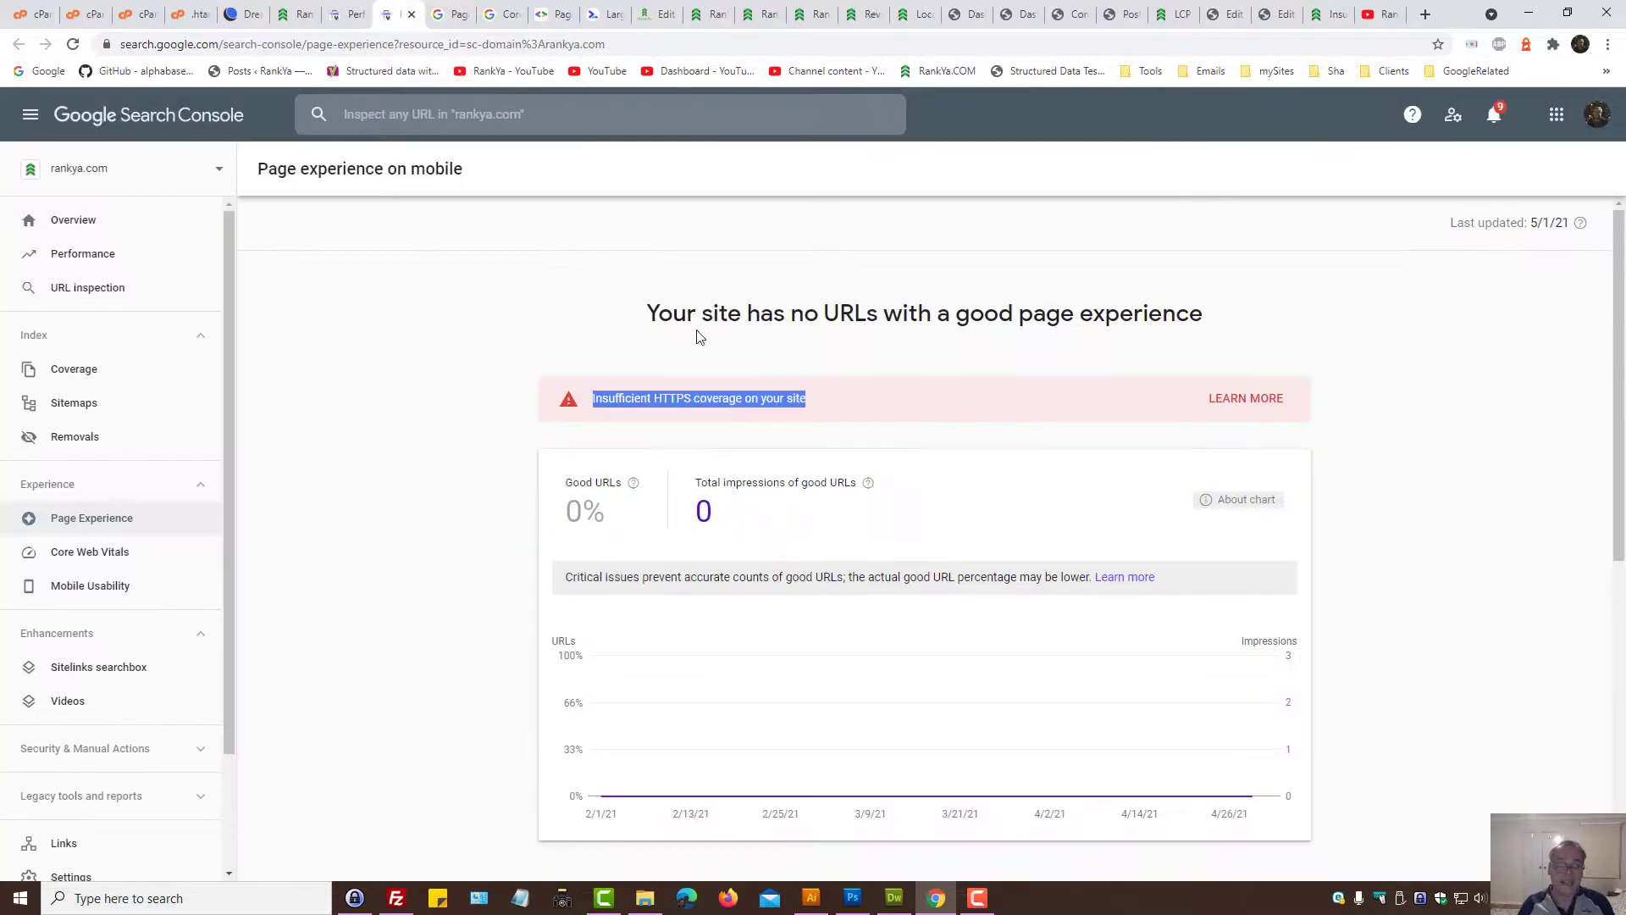
pyautogui.click(645, 394)
pyautogui.moveTo(654, 397); pyautogui.dragTo(800, 396)
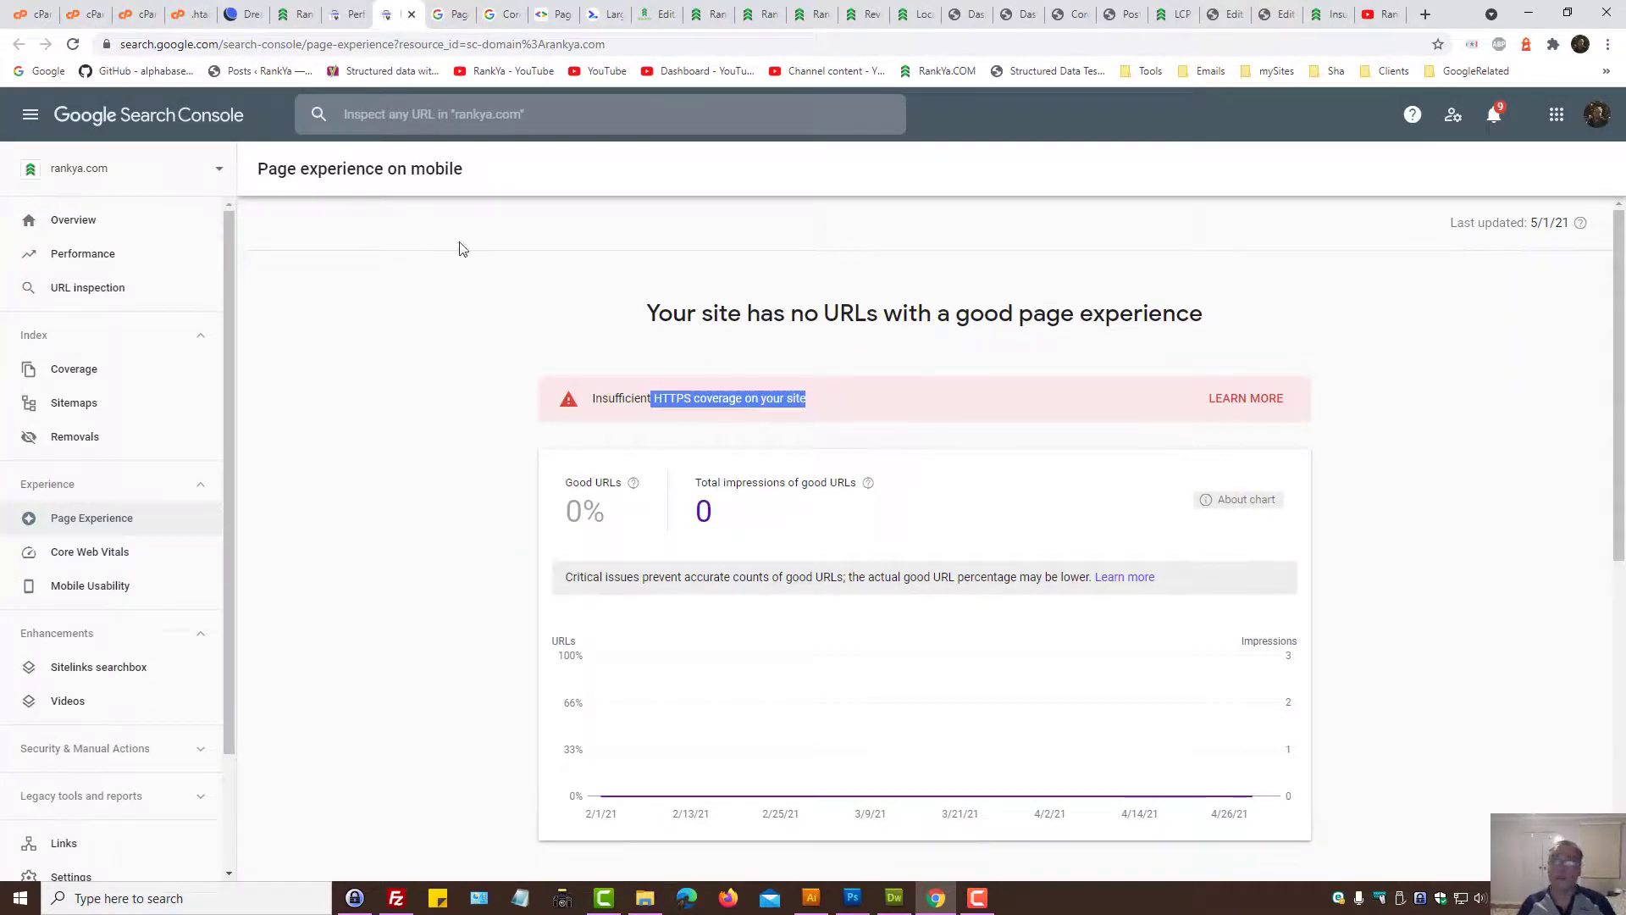
pyautogui.click(1325, 23)
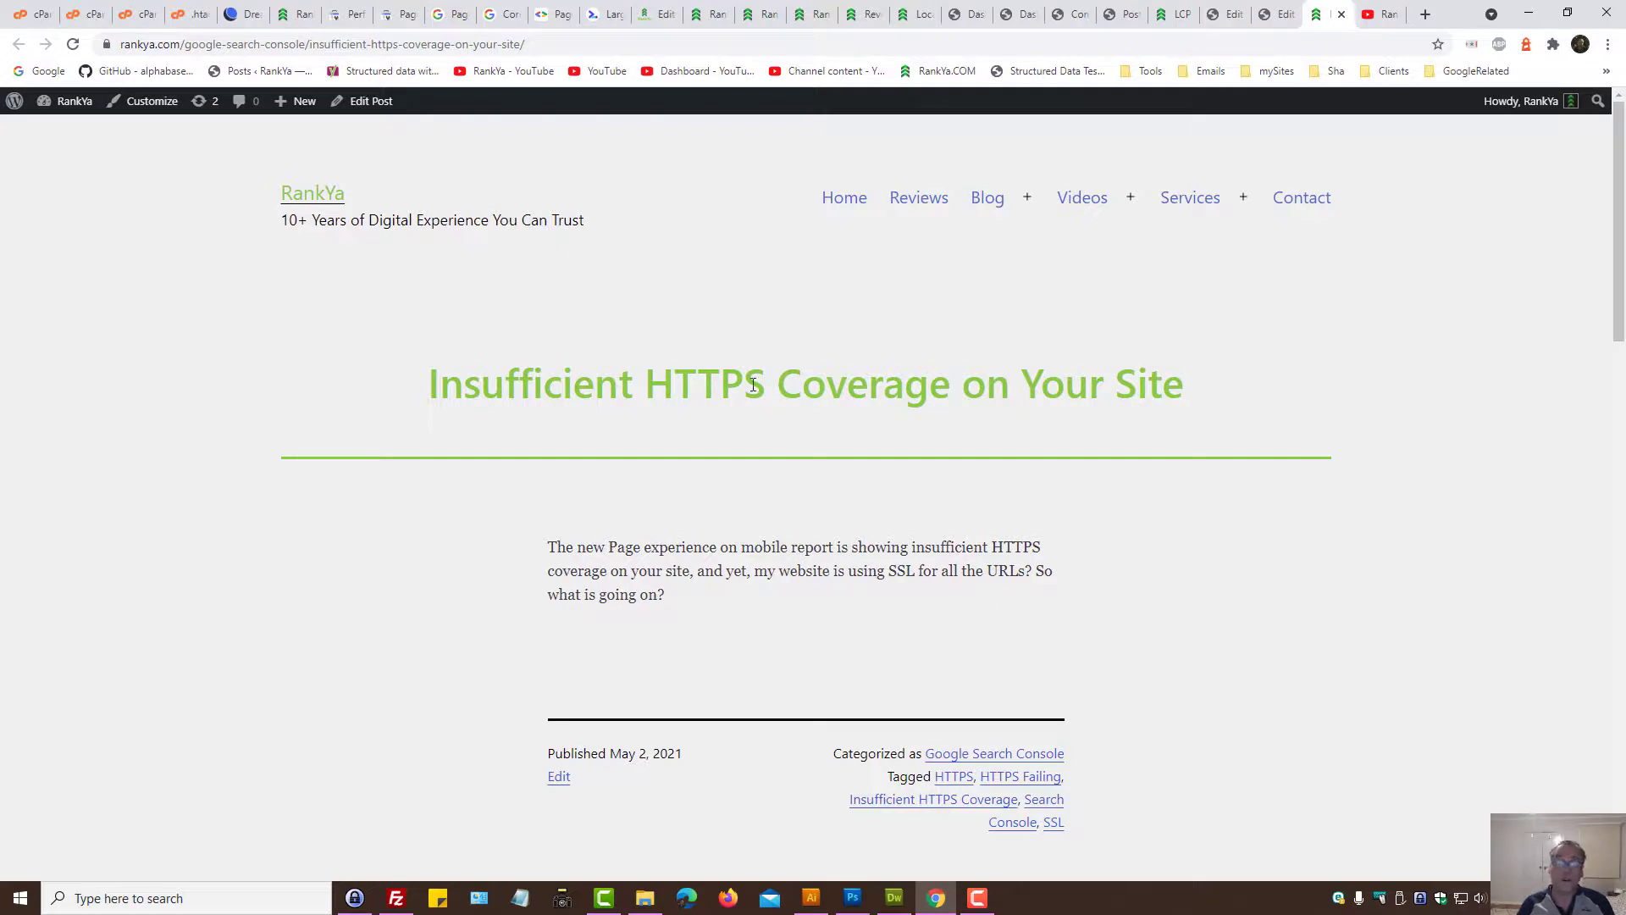
pyautogui.click(398, 12)
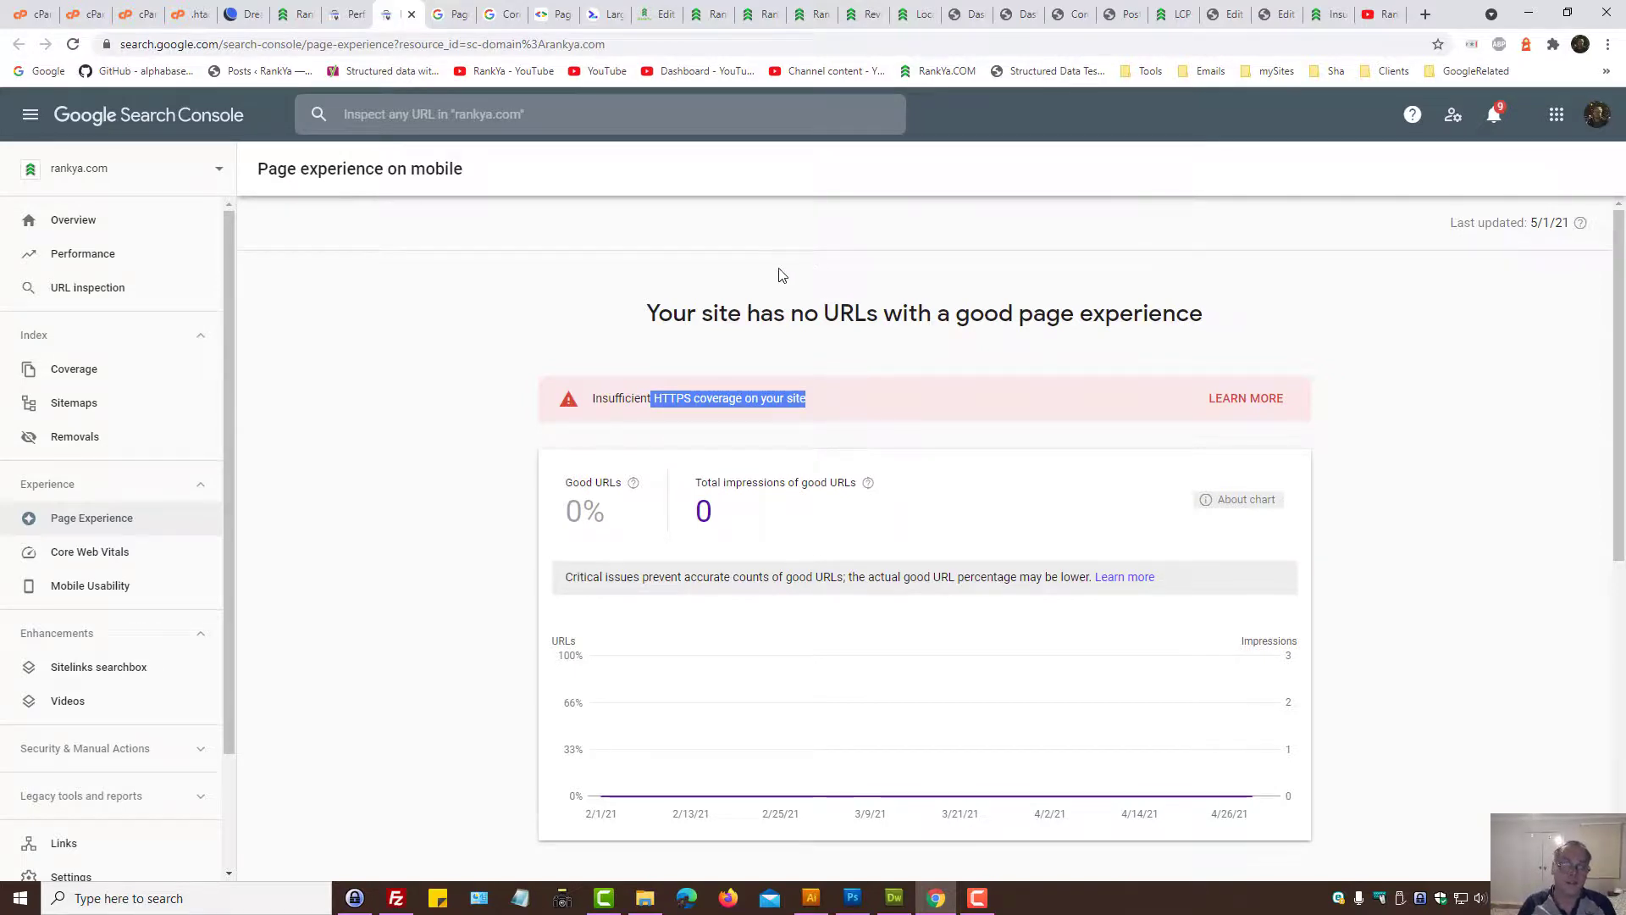
# Scroll down to the Page experience signals showing HTTPS as Failing, then back up.
pyautogui.scroll(-7, 559, 508)
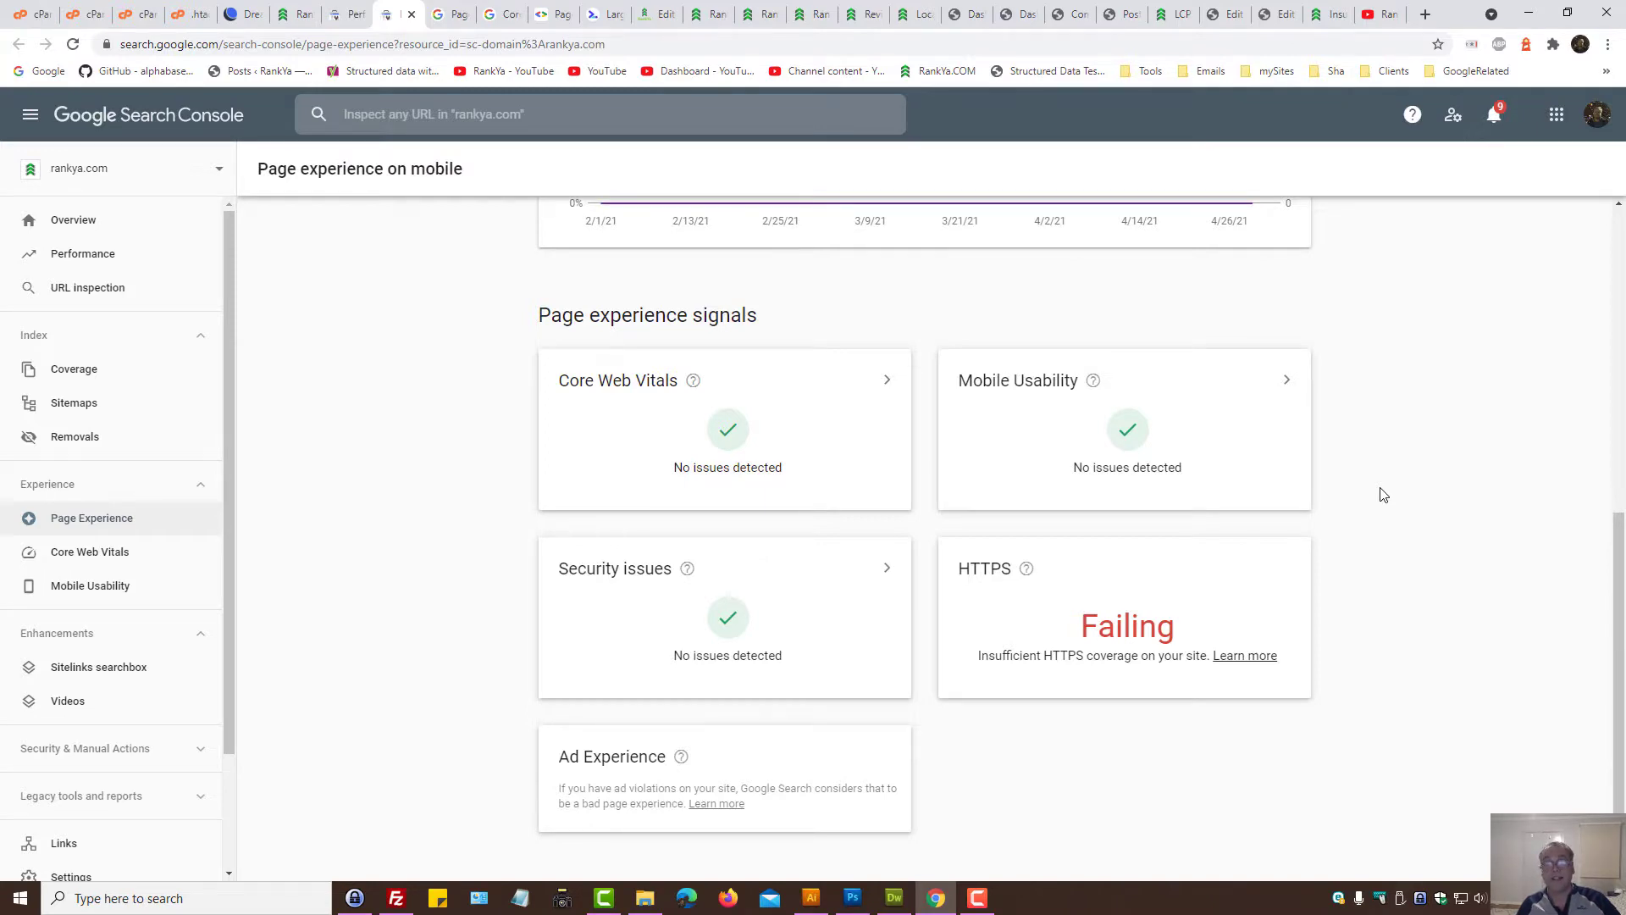
pyautogui.scroll(5, 1383, 495)
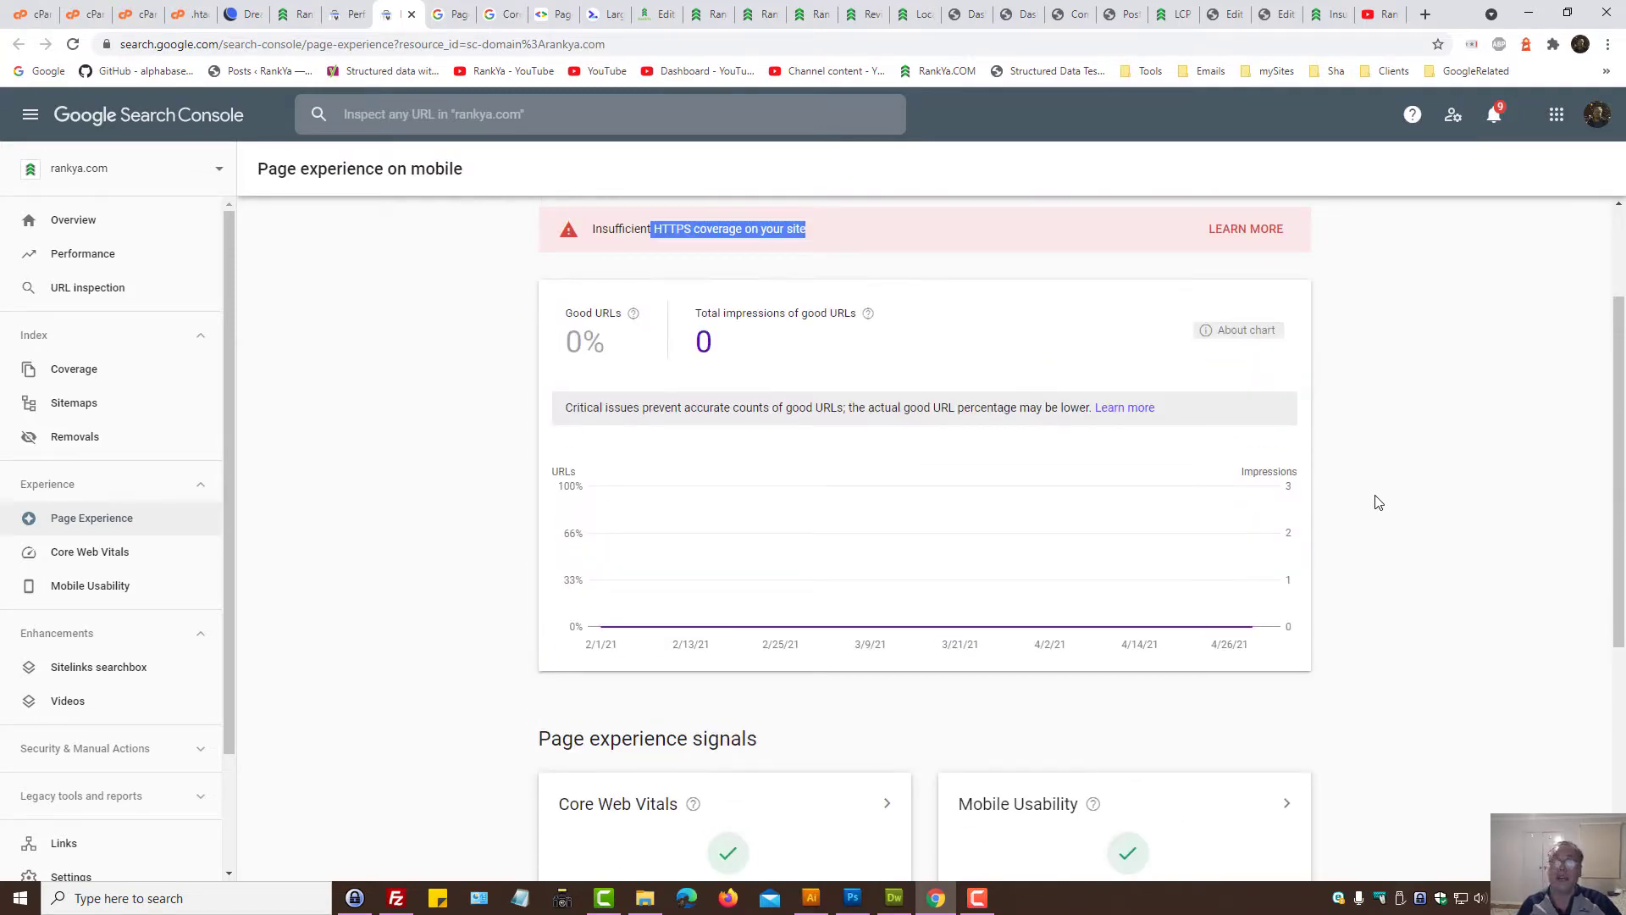